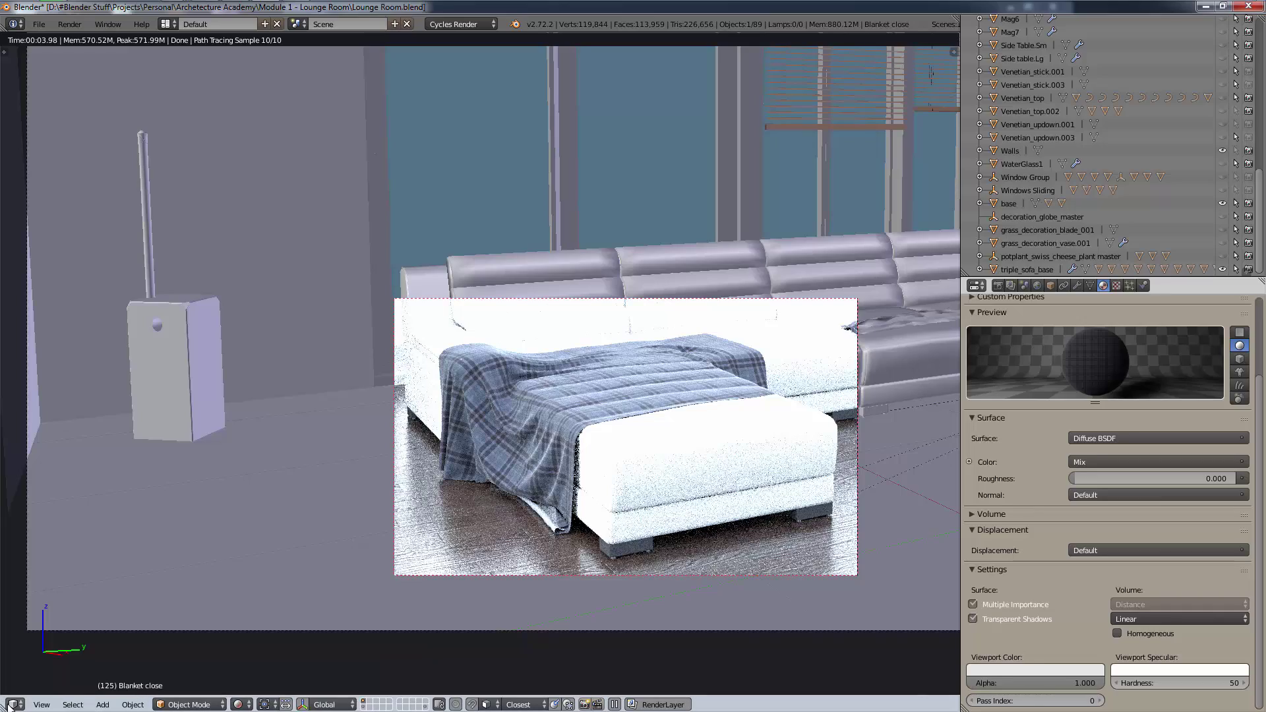
- Split the viewport into two stacked views and frame the rendered blanket in the top one
drag(5, 705, 58, 303)
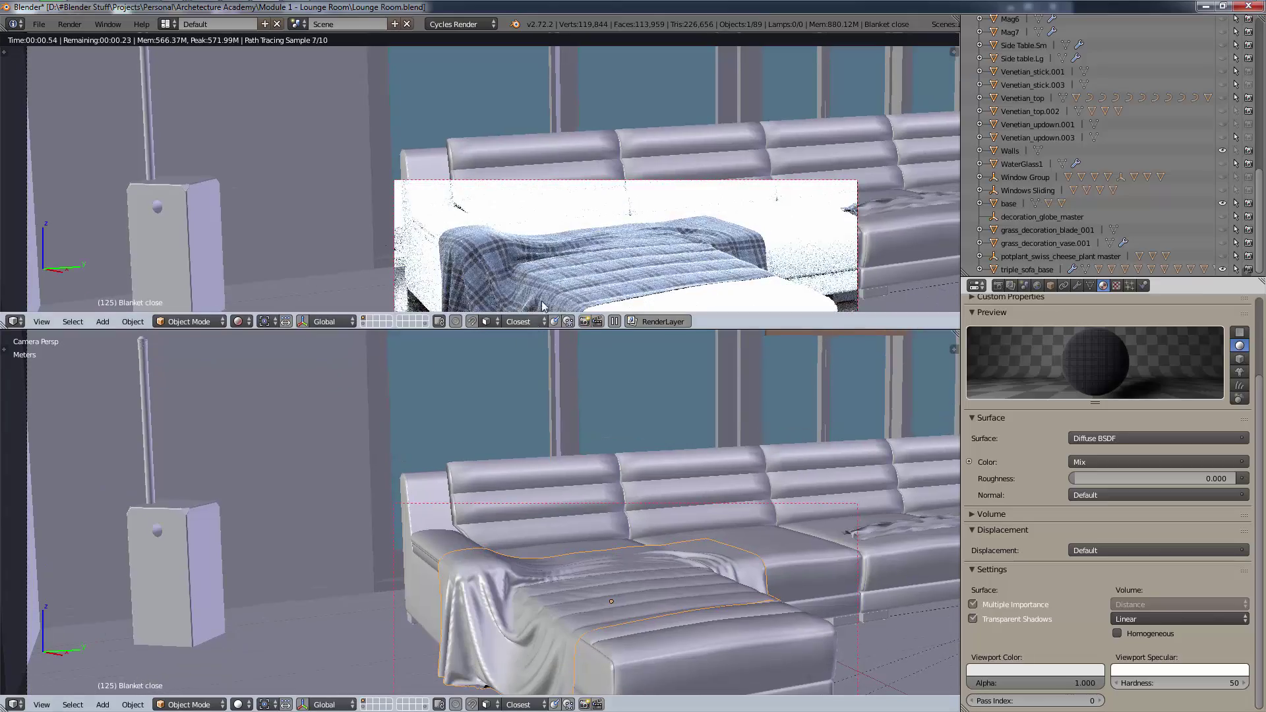
shift+middle_drag(604, 274, 555, 141)
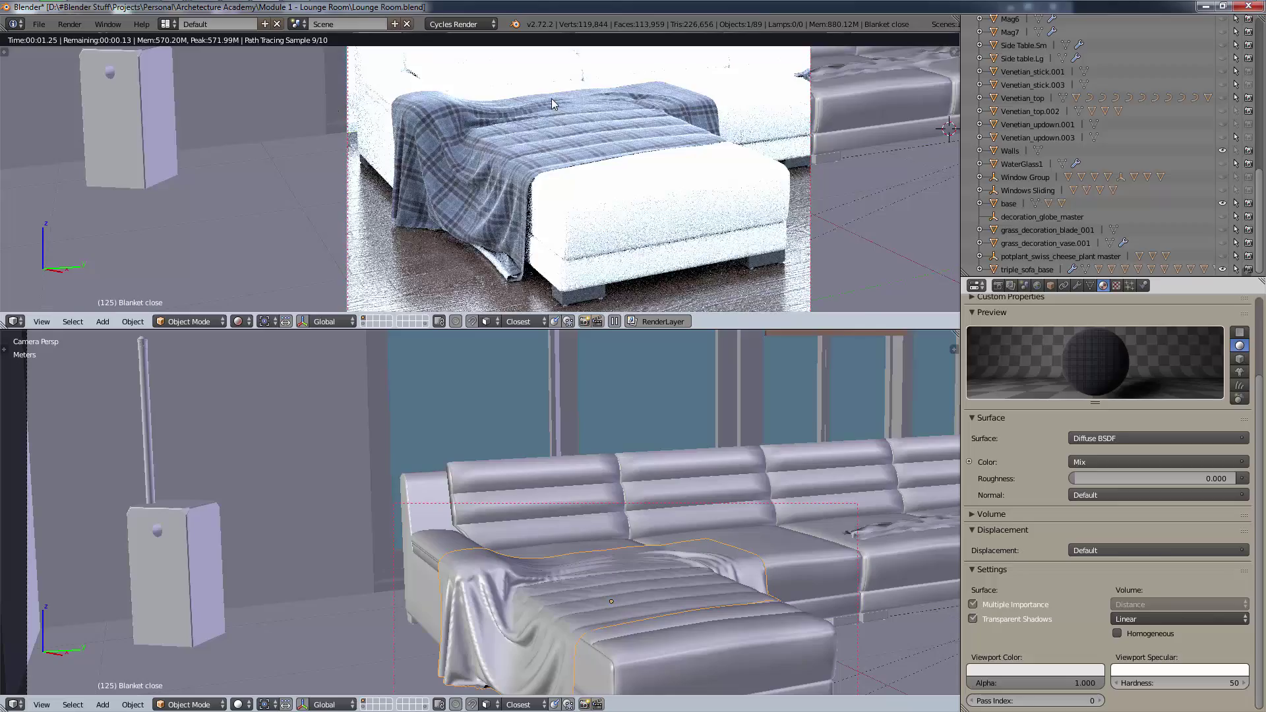
scroll(551, 110, up, 1)
scroll(548, 132, up, 2)
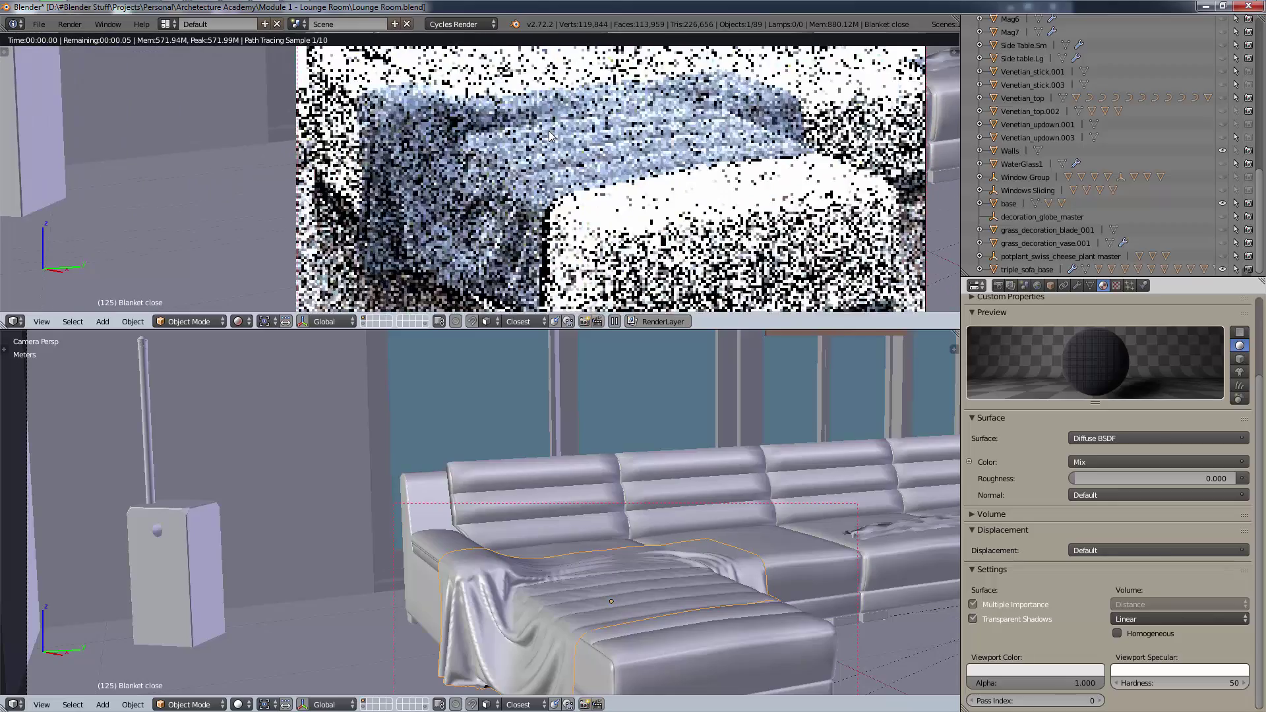
click(21, 704)
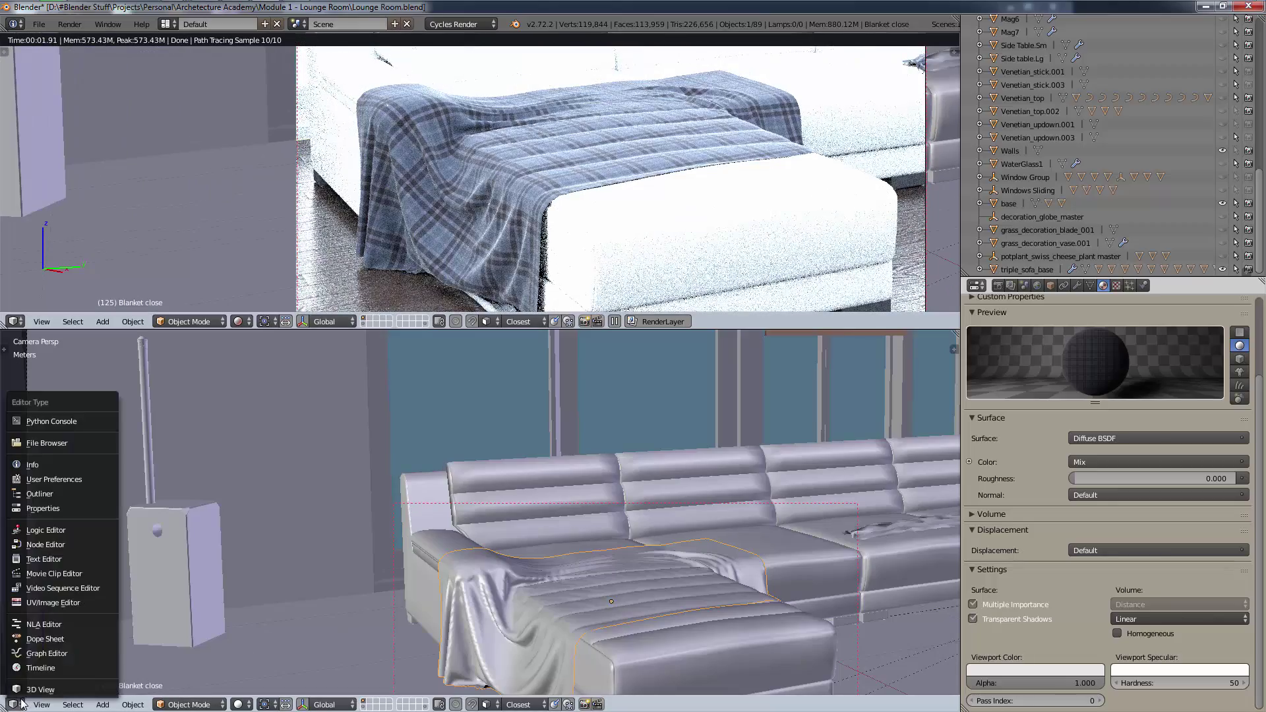
- Switch the lower view to the Node Editor showing the Blanket material's node tree
click(77, 544)
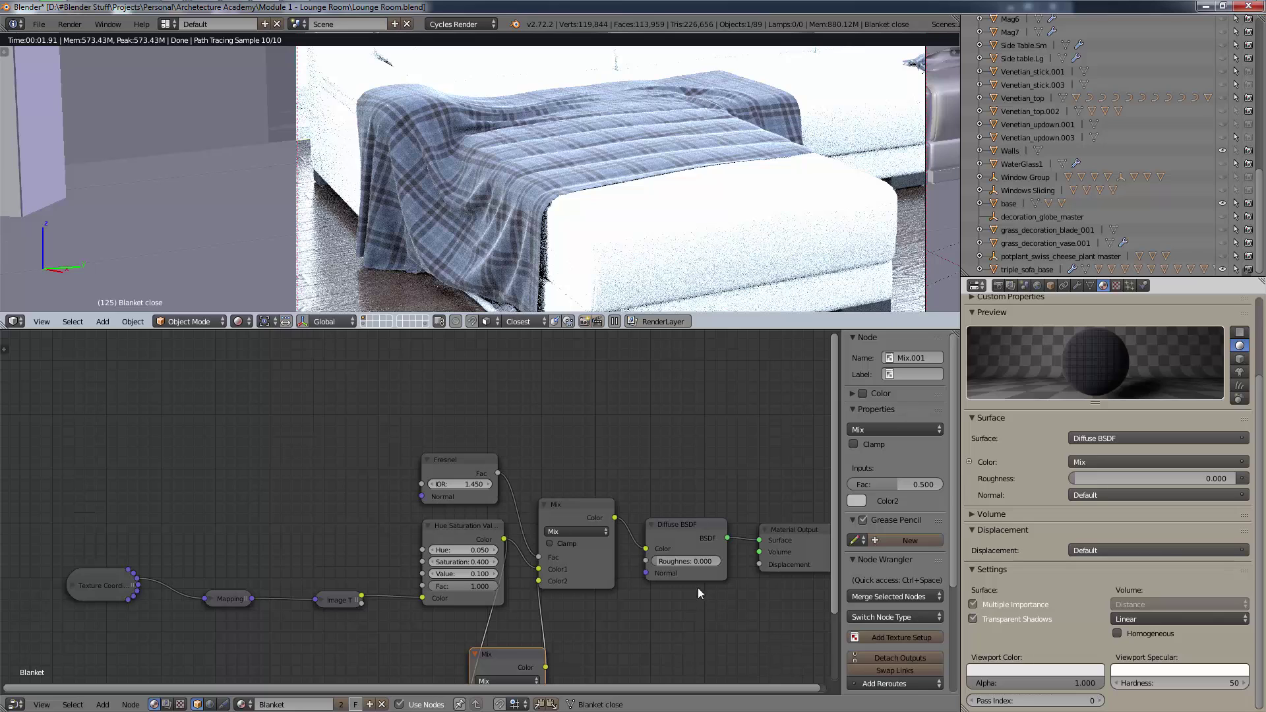
middle_drag(686, 618, 606, 588)
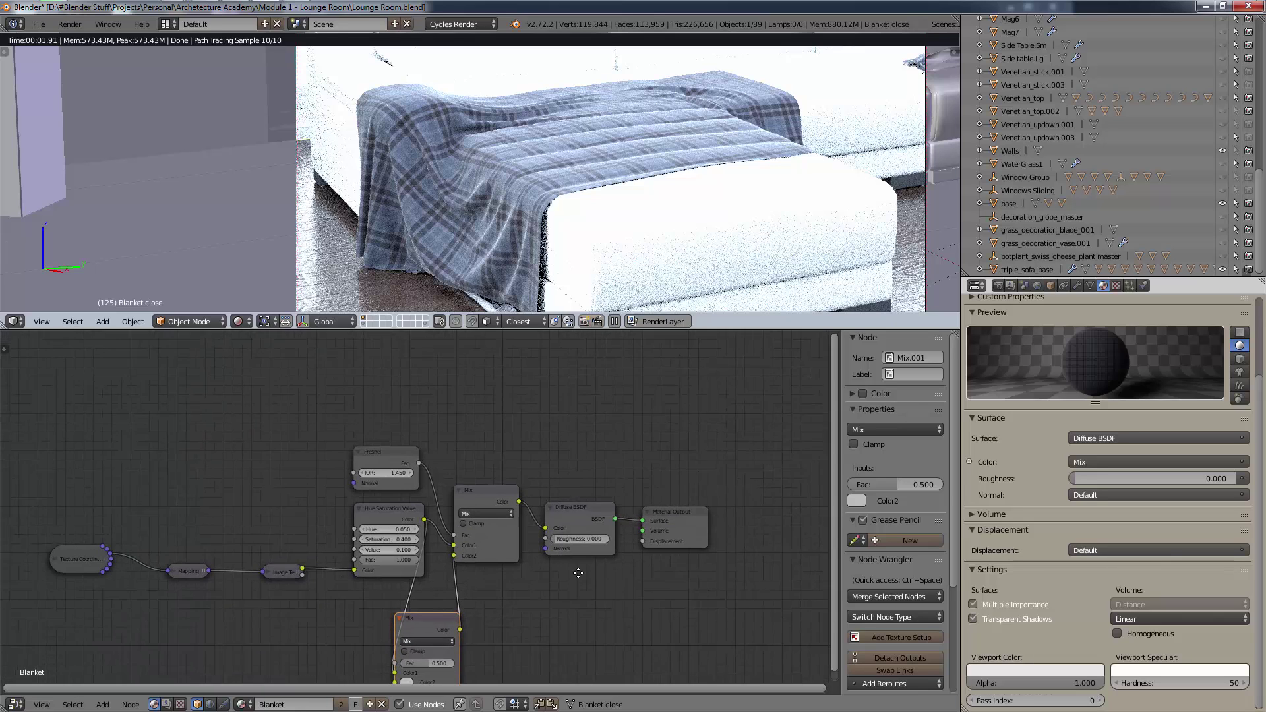
scroll(360, 459, up, 3)
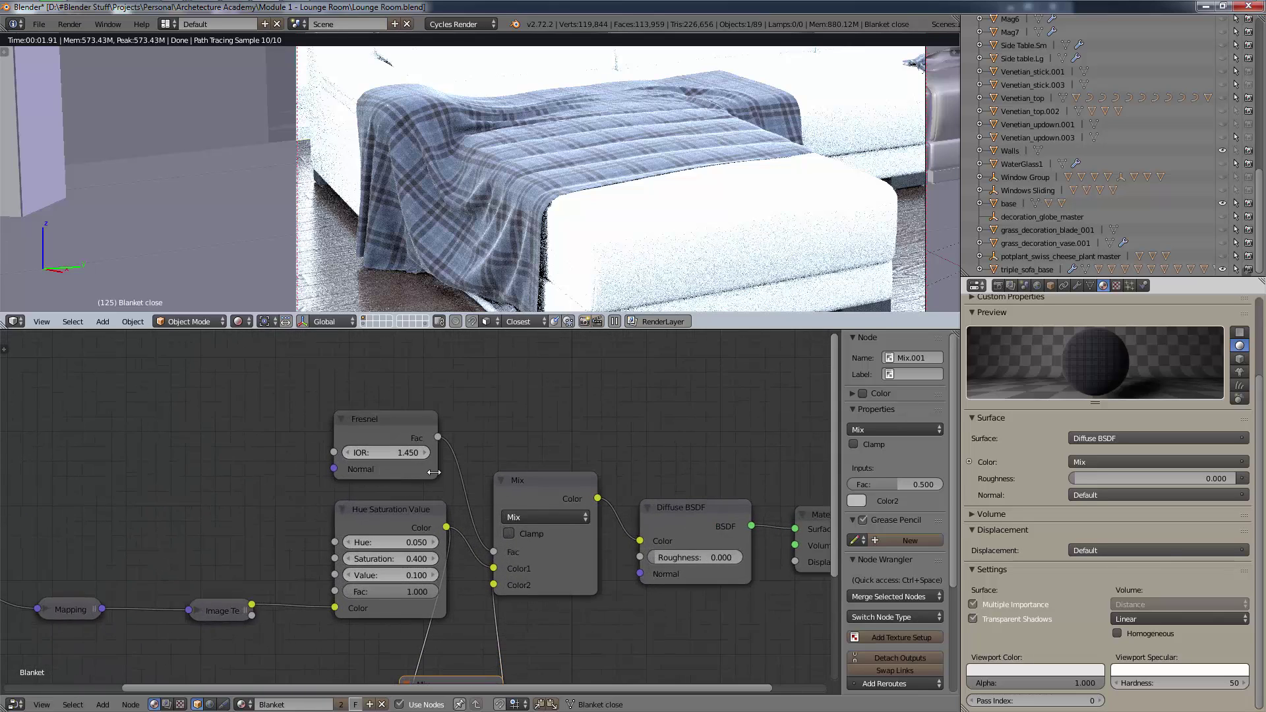
click(377, 425)
scroll(484, 455, up, 1)
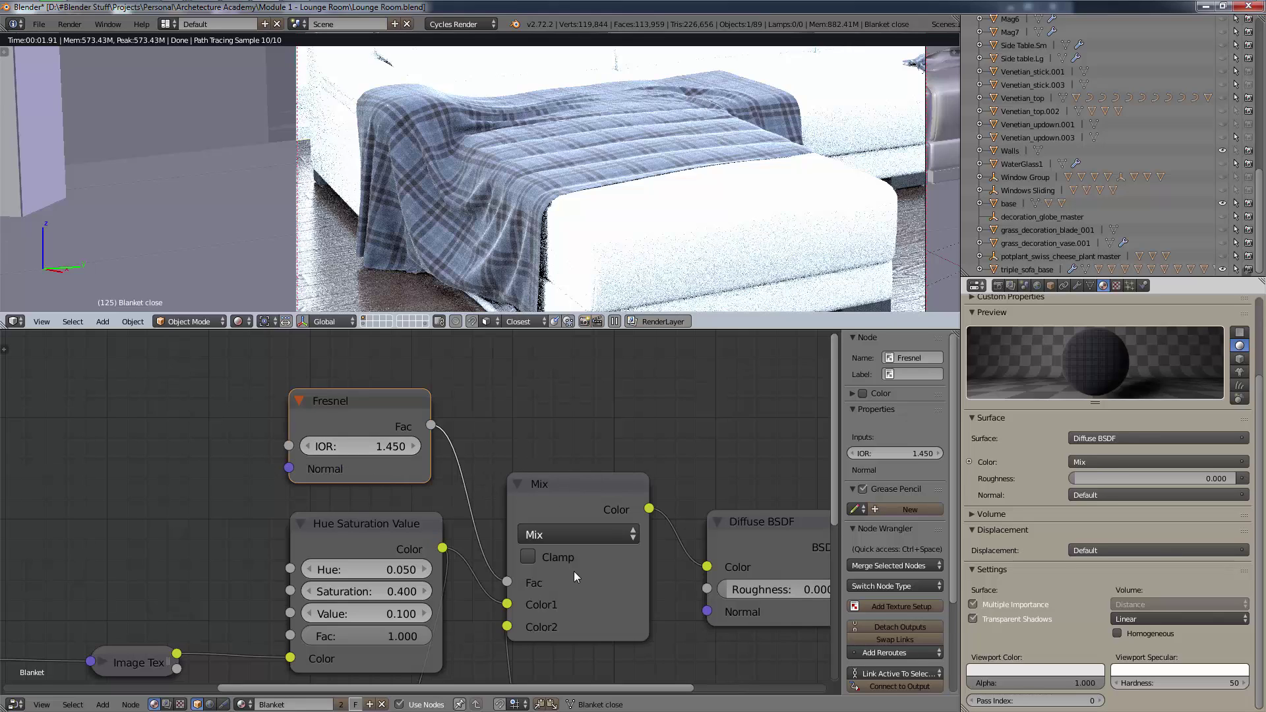
middle_drag(600, 627, 491, 581)
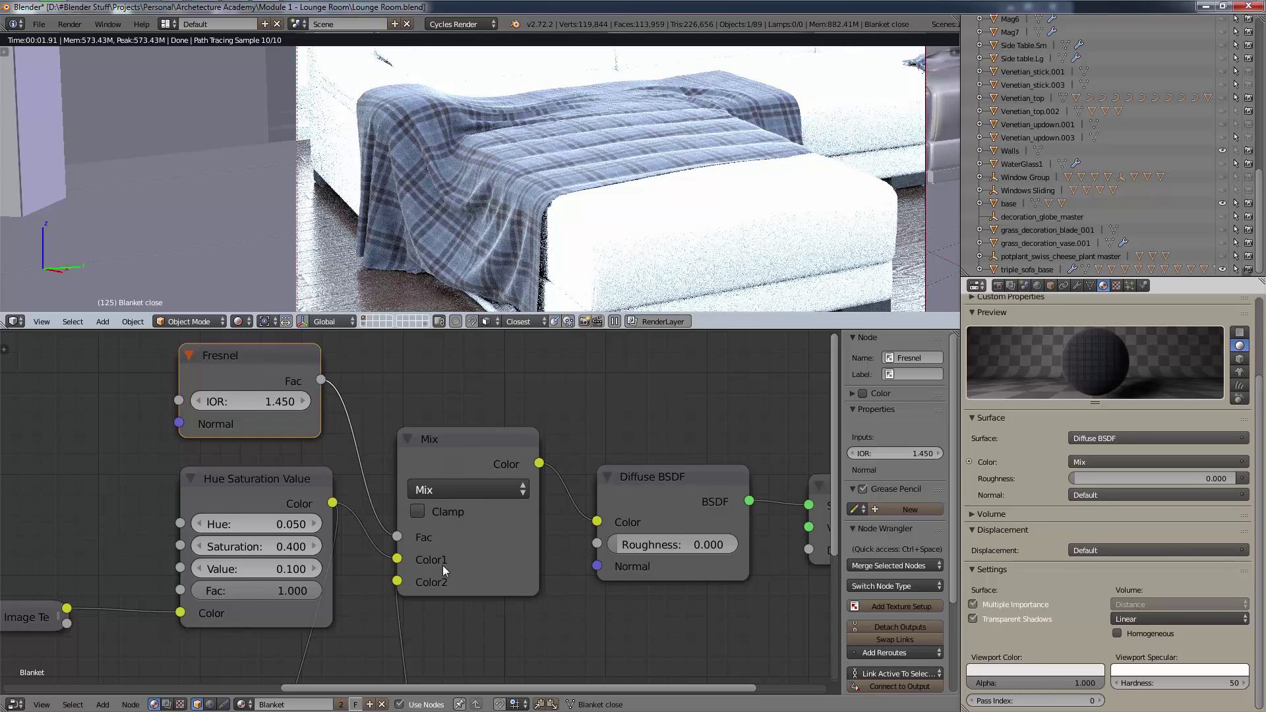
scroll(441, 565, down, 2)
middle_drag(442, 564, 556, 520)
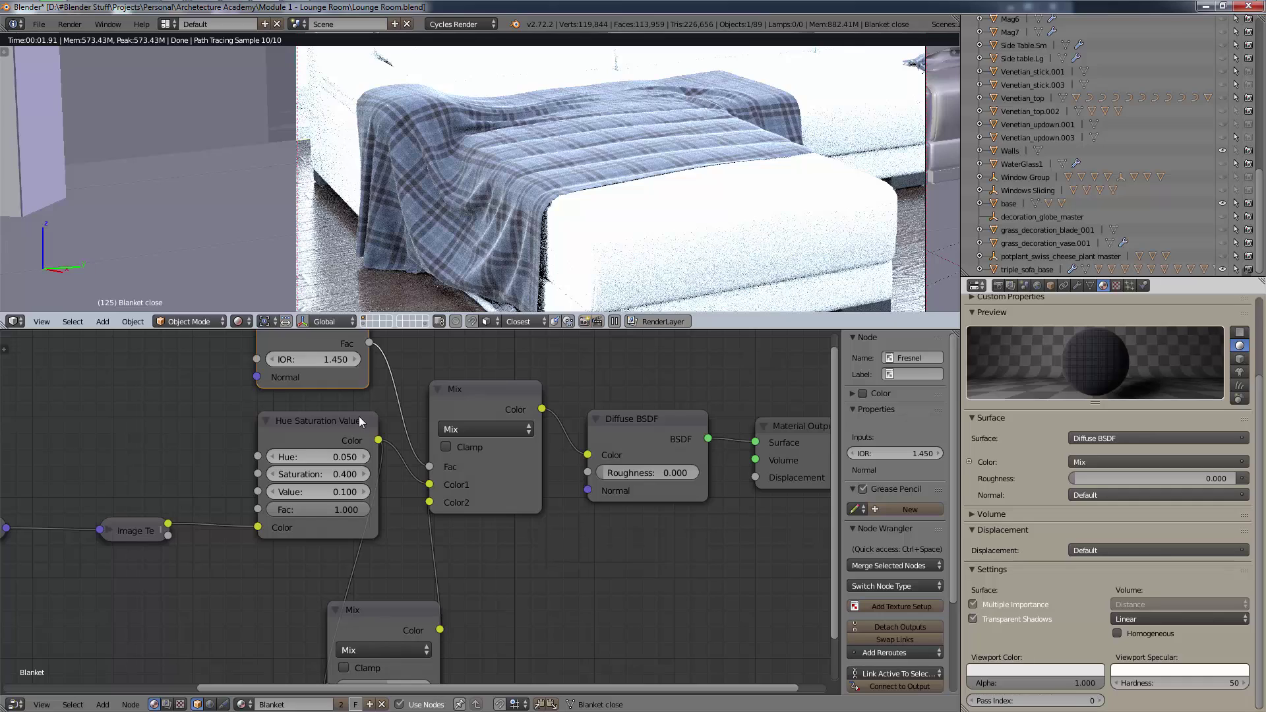
- Collapse Hue Saturation Value, expand Image Texture, and arrange them with the second Mix node
click(295, 419)
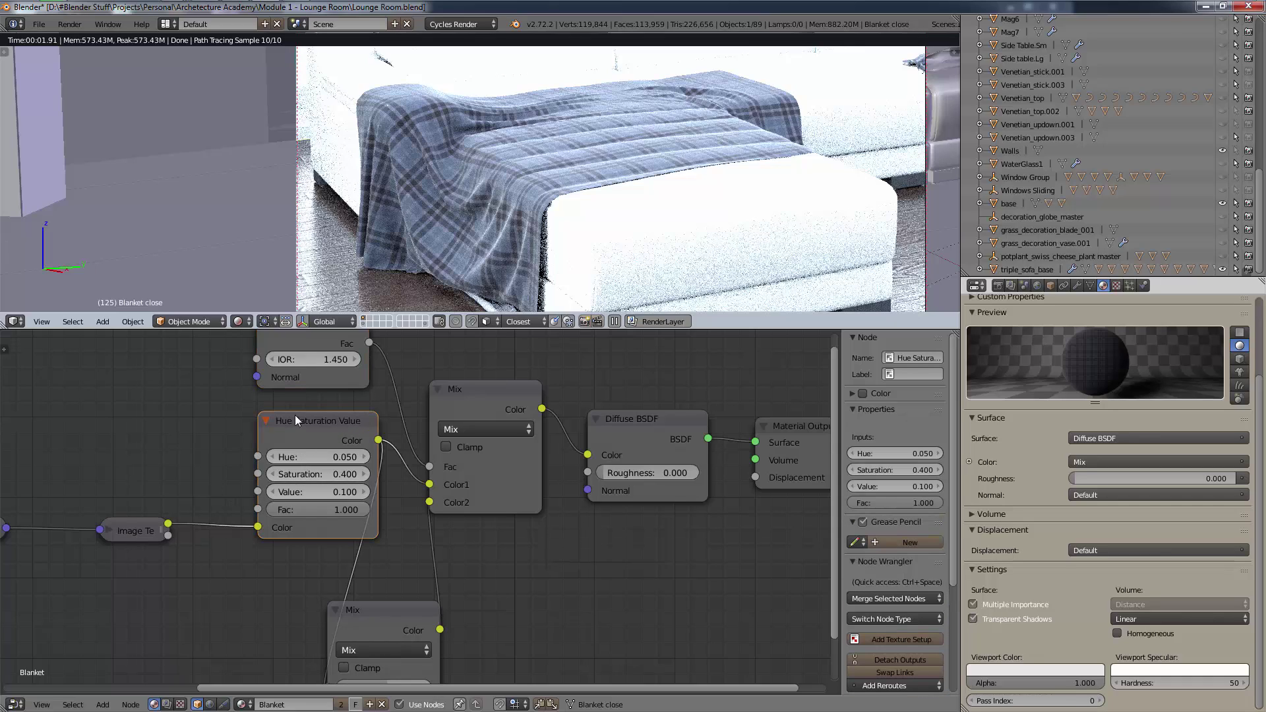
key(h)
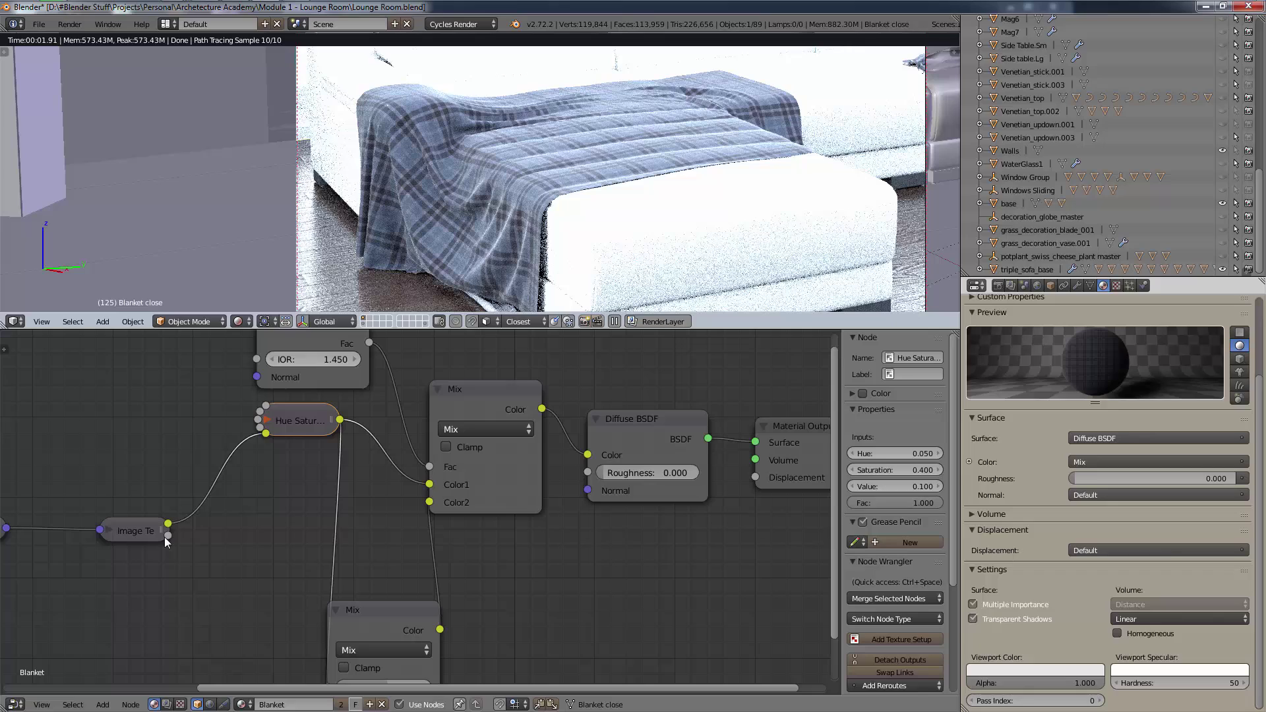
click(139, 526)
key(h)
drag(148, 532, 167, 409)
click(302, 414)
drag(302, 414, 310, 464)
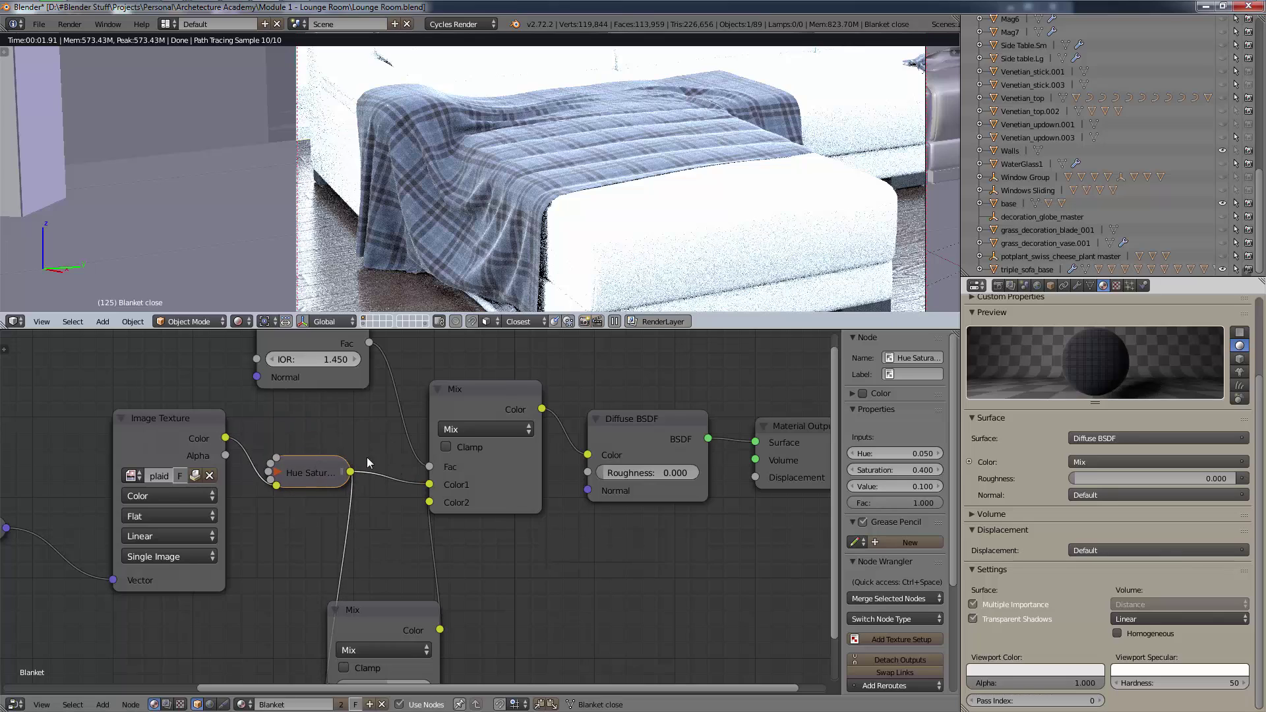
middle_drag(484, 605, 508, 512)
drag(405, 530, 381, 460)
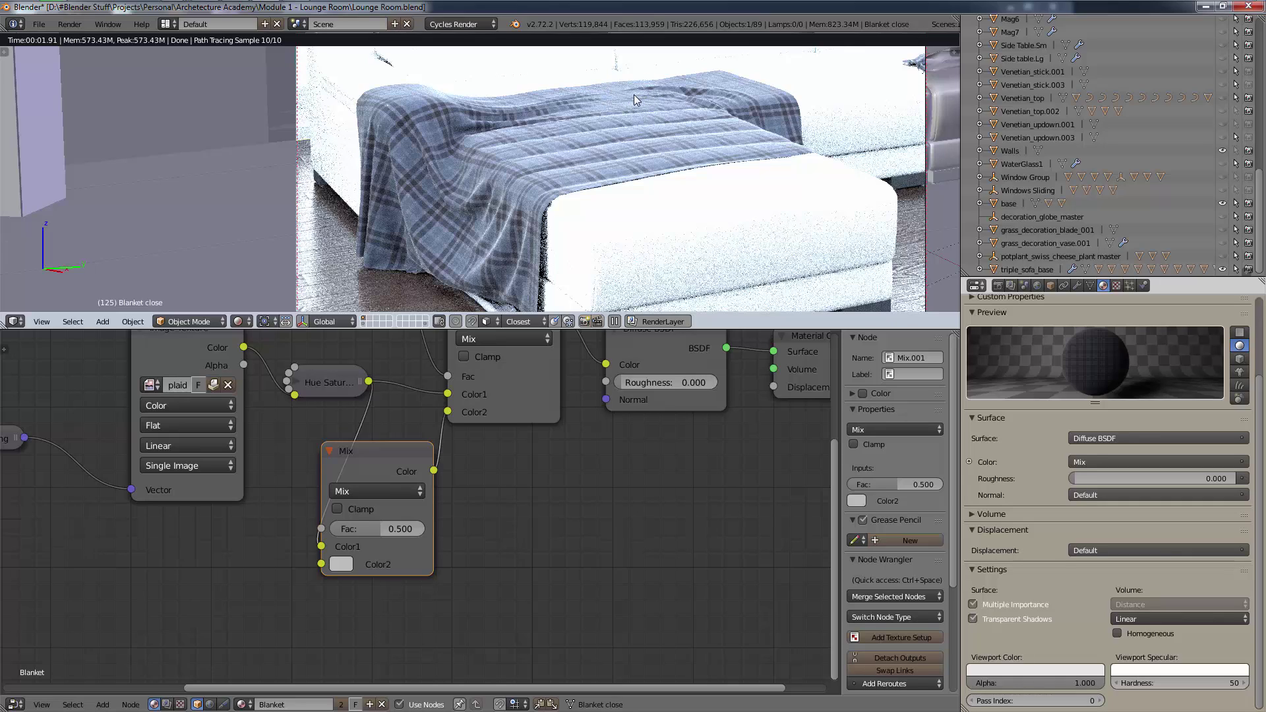
- Set the second Mix node's Color2 to green and its factor from 0.500 to 1.000
click(341, 563)
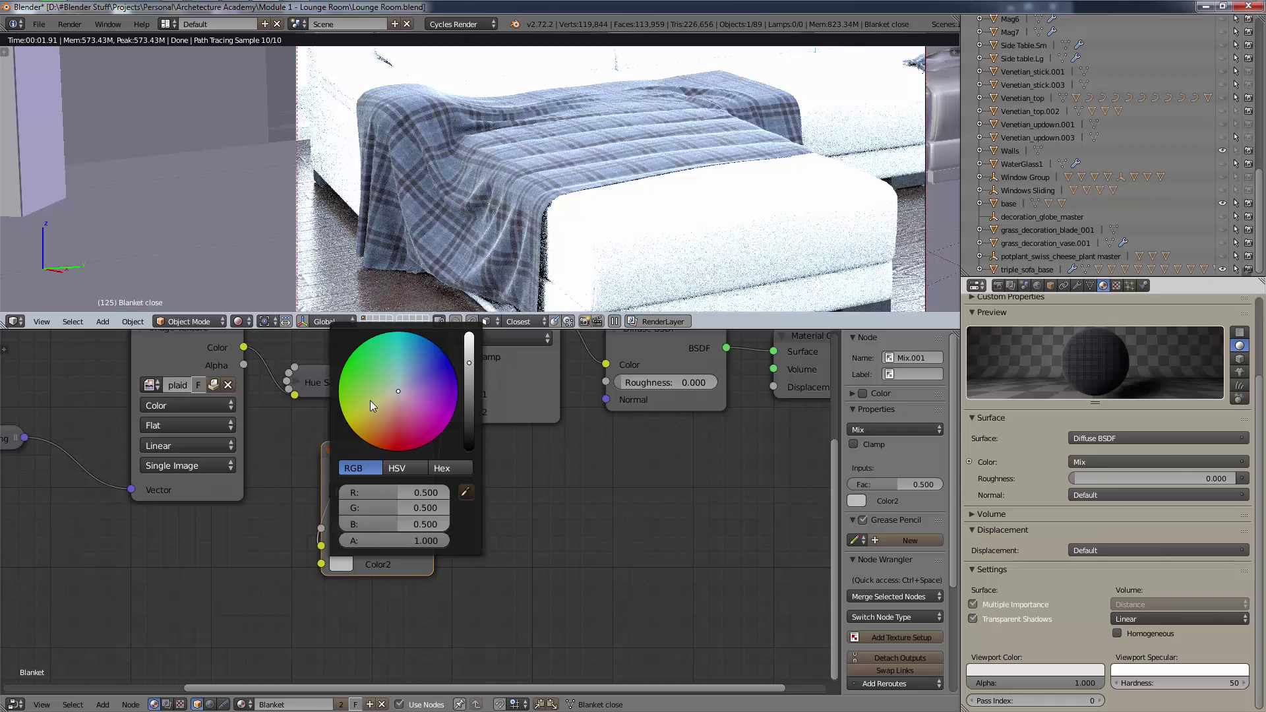
drag(413, 389, 343, 369)
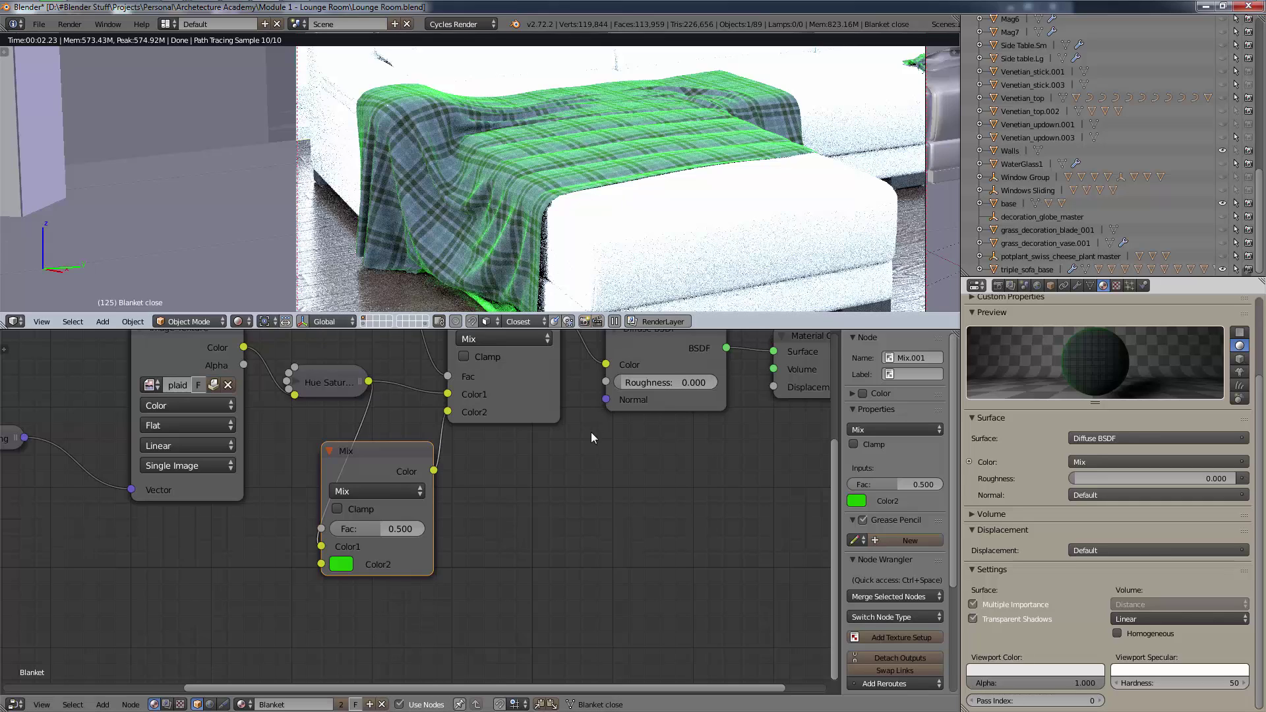
middle_drag(514, 488, 524, 526)
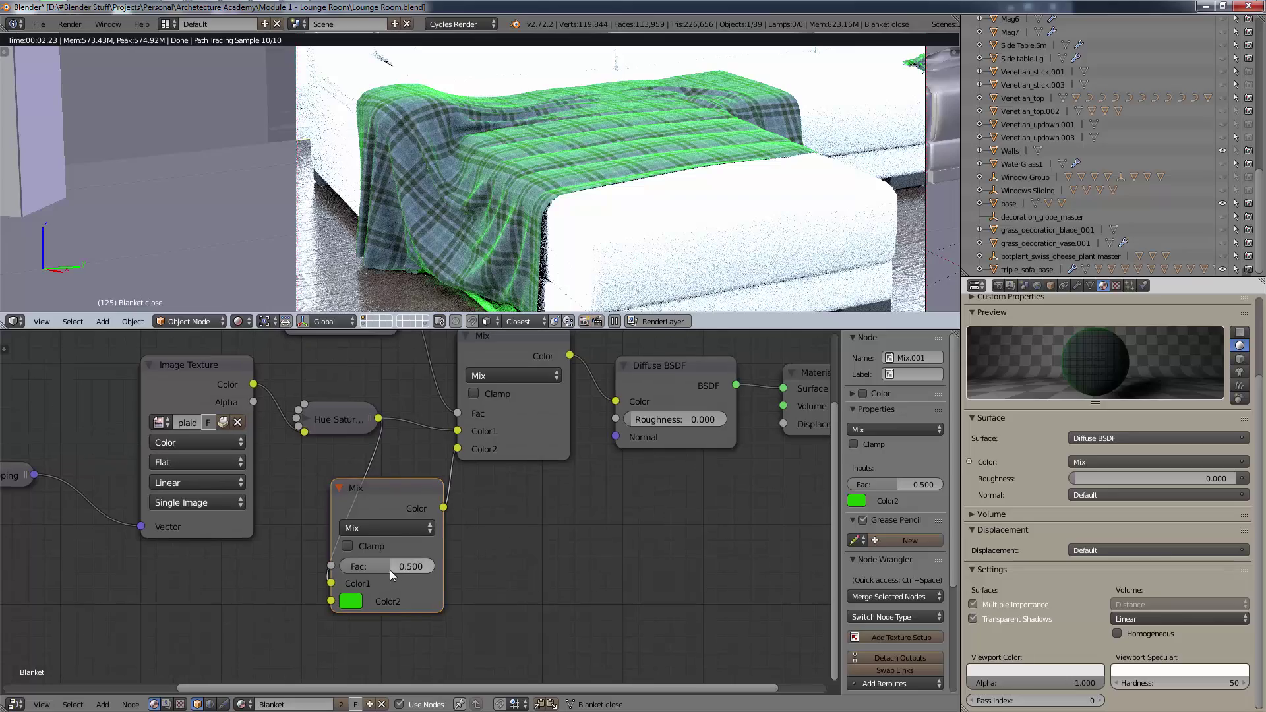
drag(390, 569, 455, 568)
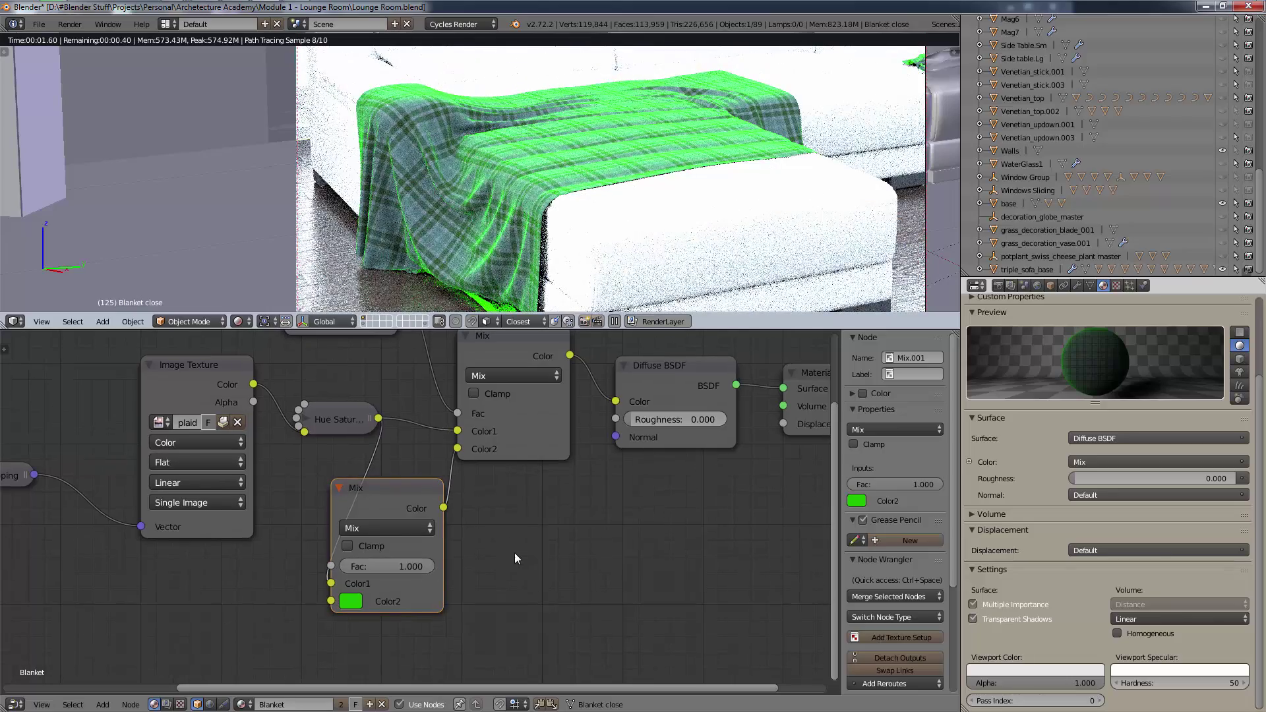
middle_drag(516, 559, 557, 589)
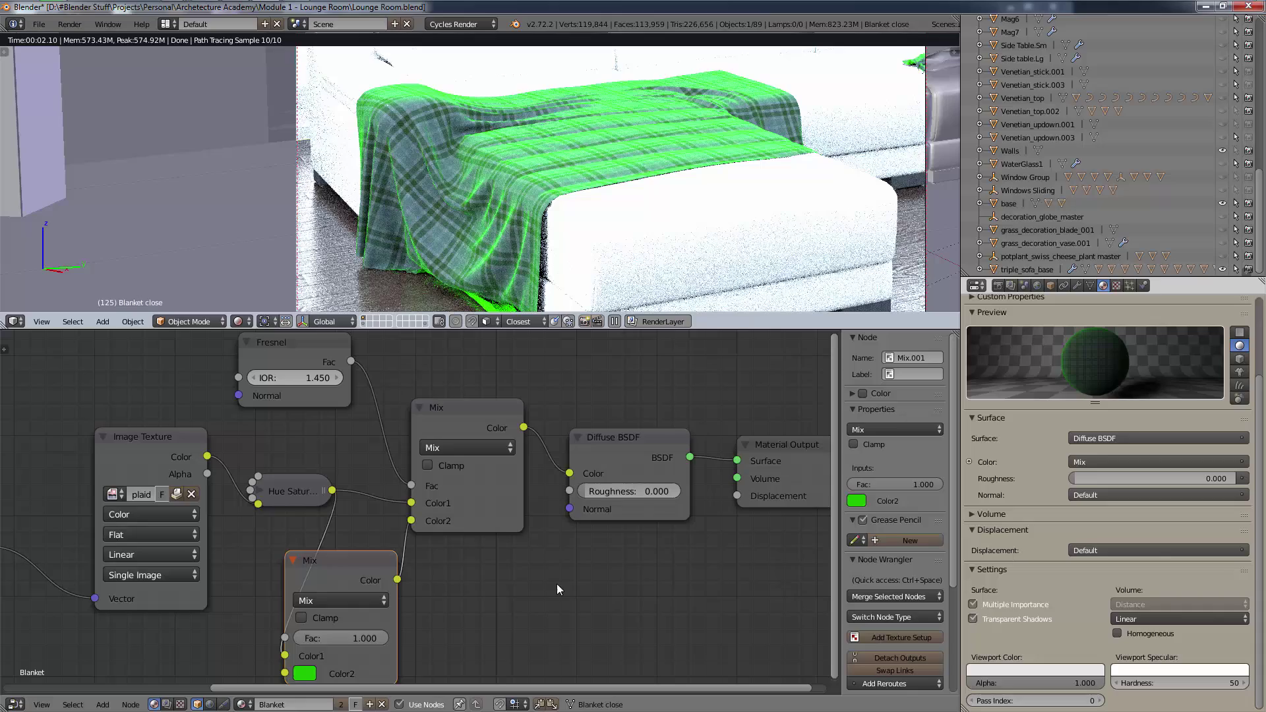
scroll(548, 574, down, 1)
ctrl+scroll(546, 584, left, 2)
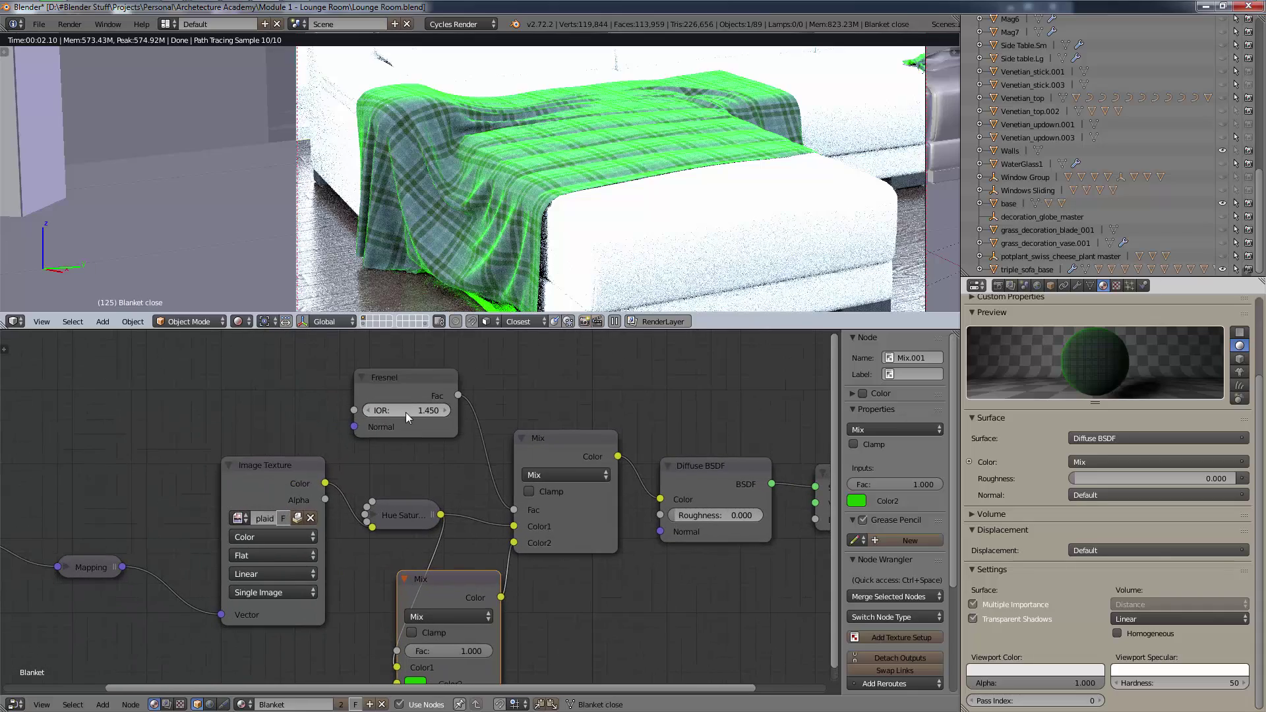
- Drop the Fresnel IOR to 0 and make Color2 a near-white grey
drag(369, 410, 413, 406)
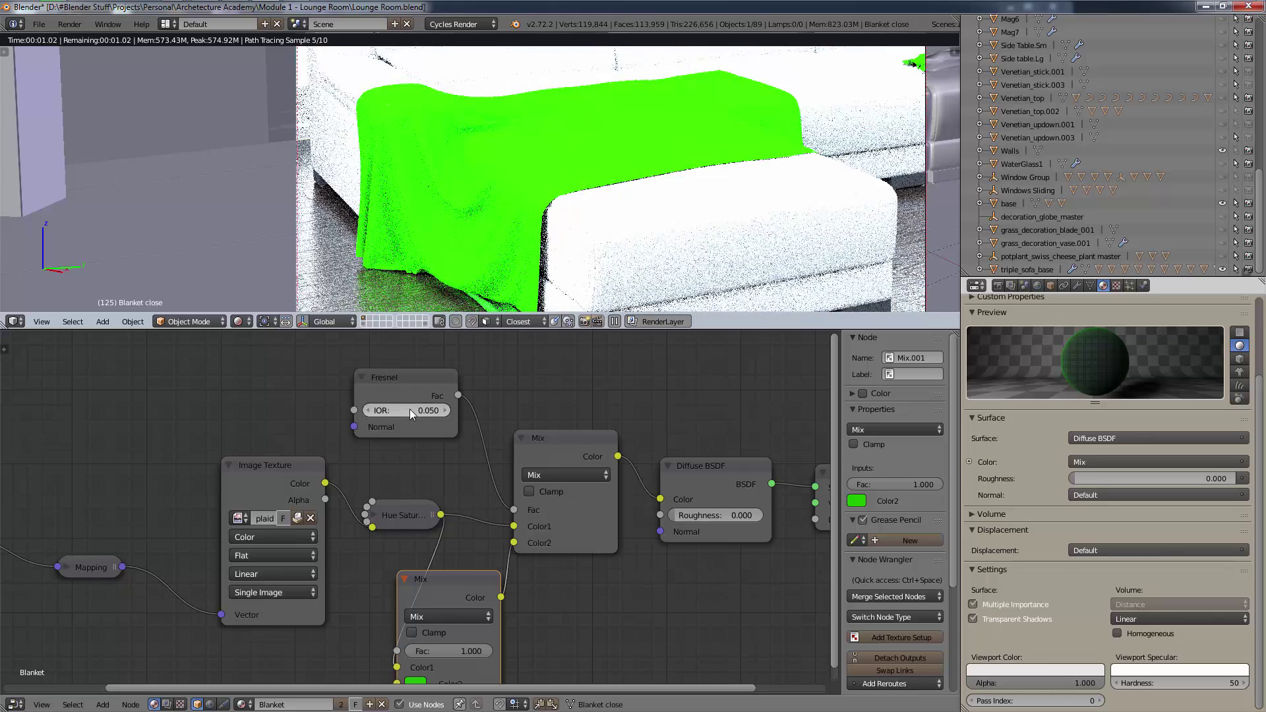
click(420, 680)
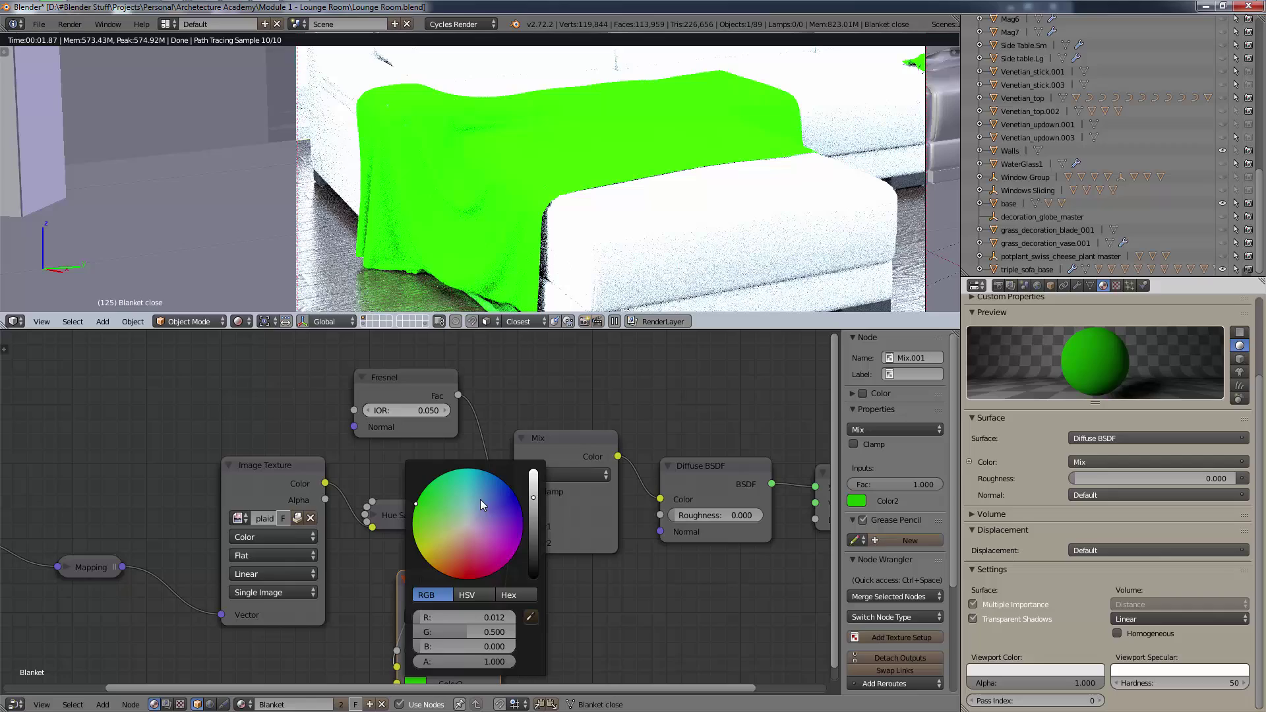
click(465, 524)
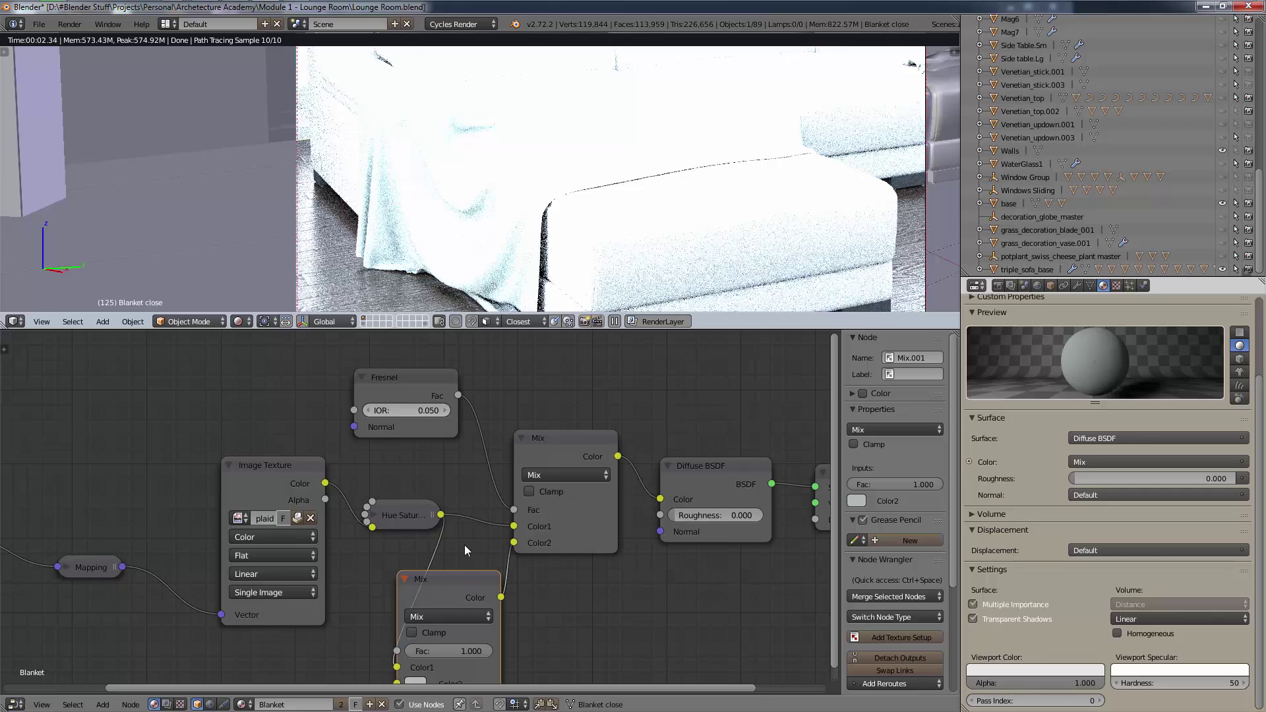
drag(433, 410, 501, 425)
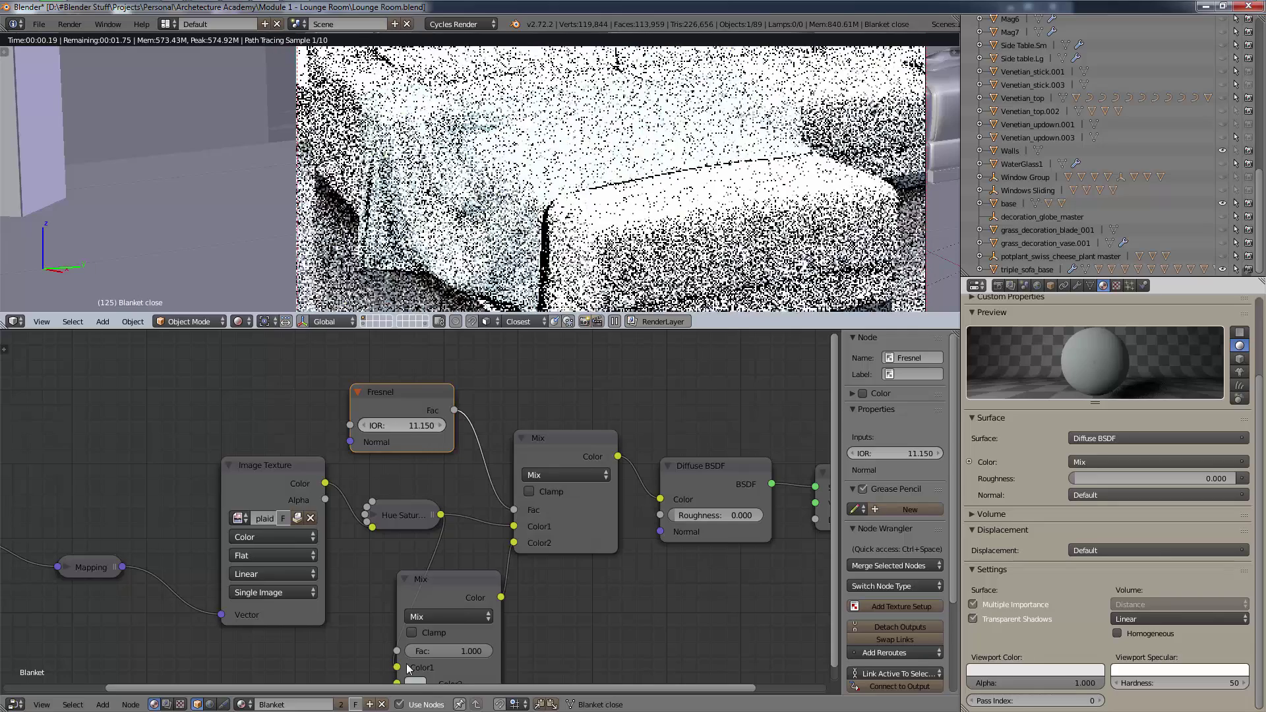
- Restore the green Color2 and set the Fresnel IOR to about 3.150
click(417, 683)
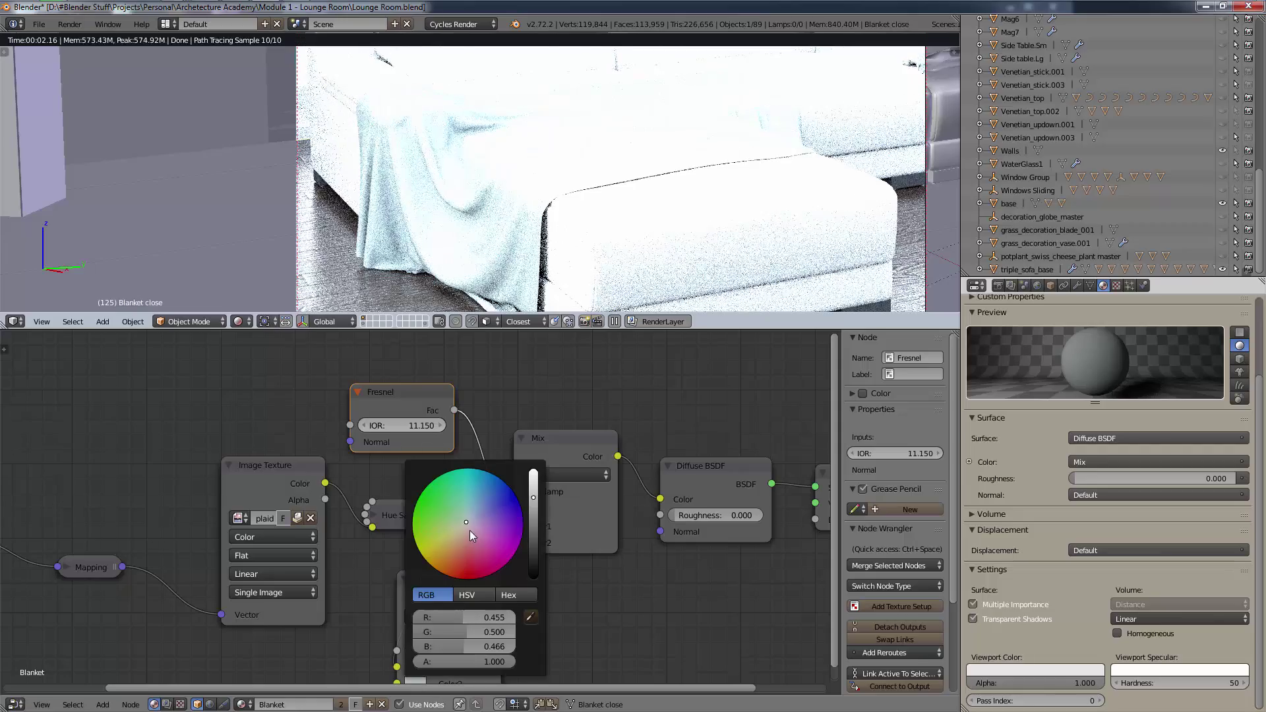
drag(469, 530, 414, 507)
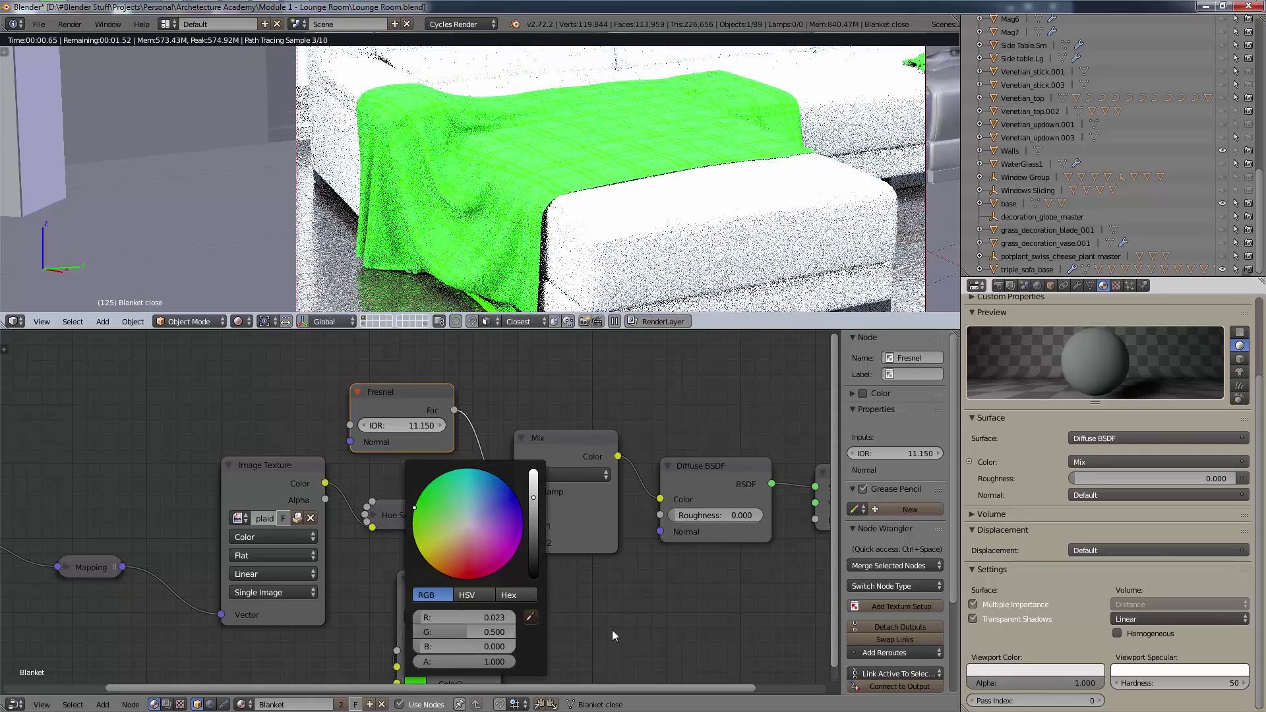
drag(421, 425, 367, 425)
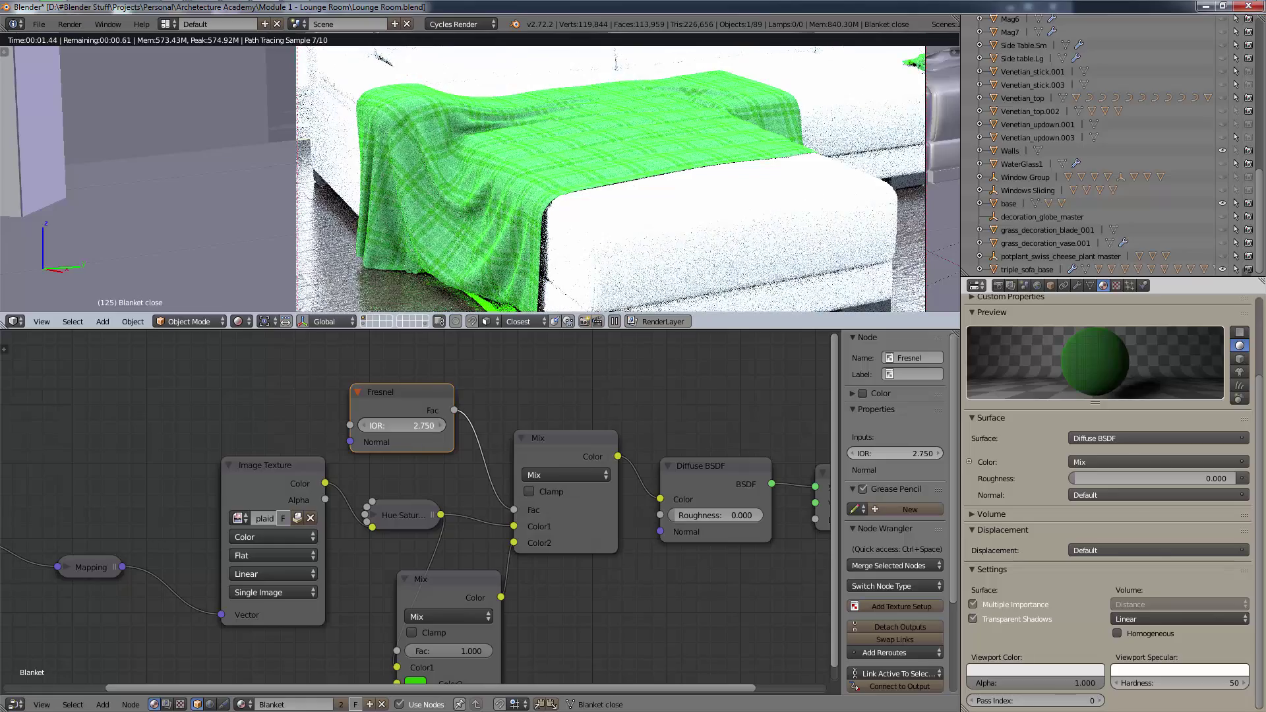
drag(367, 426, 405, 428)
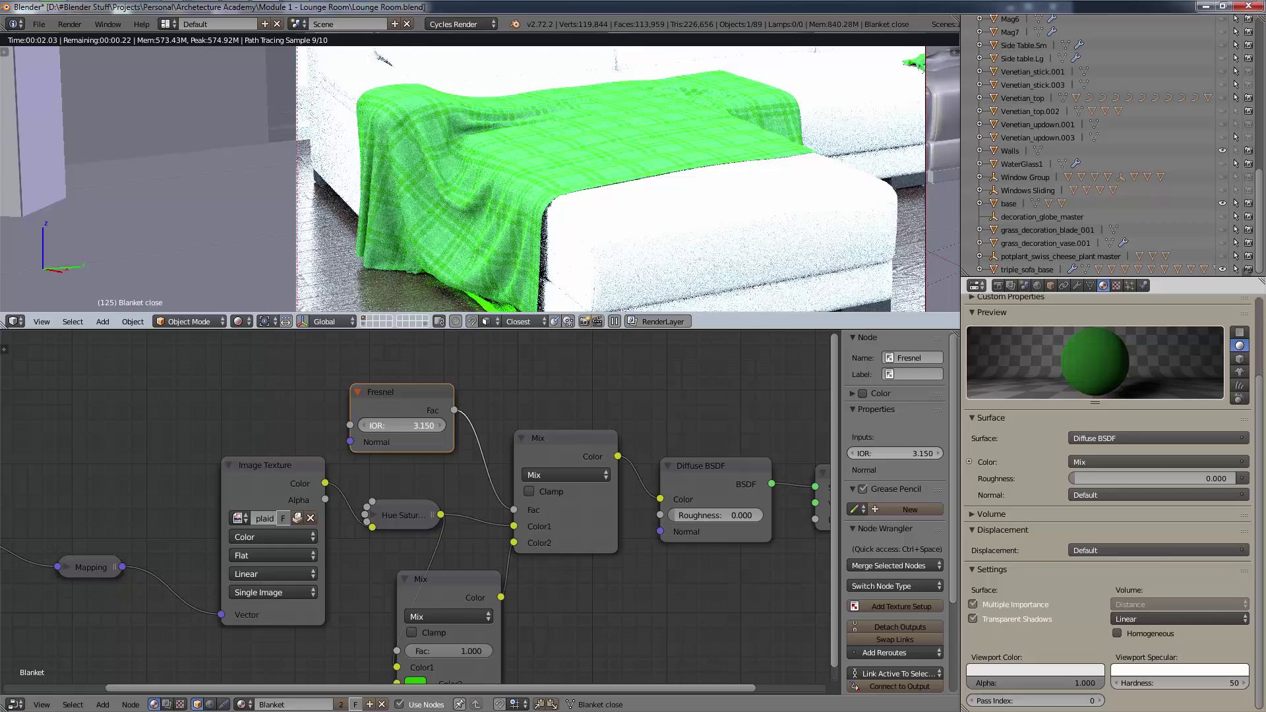
- Undo back to a Fresnel IOR of 1.850
key(ctrl+z)
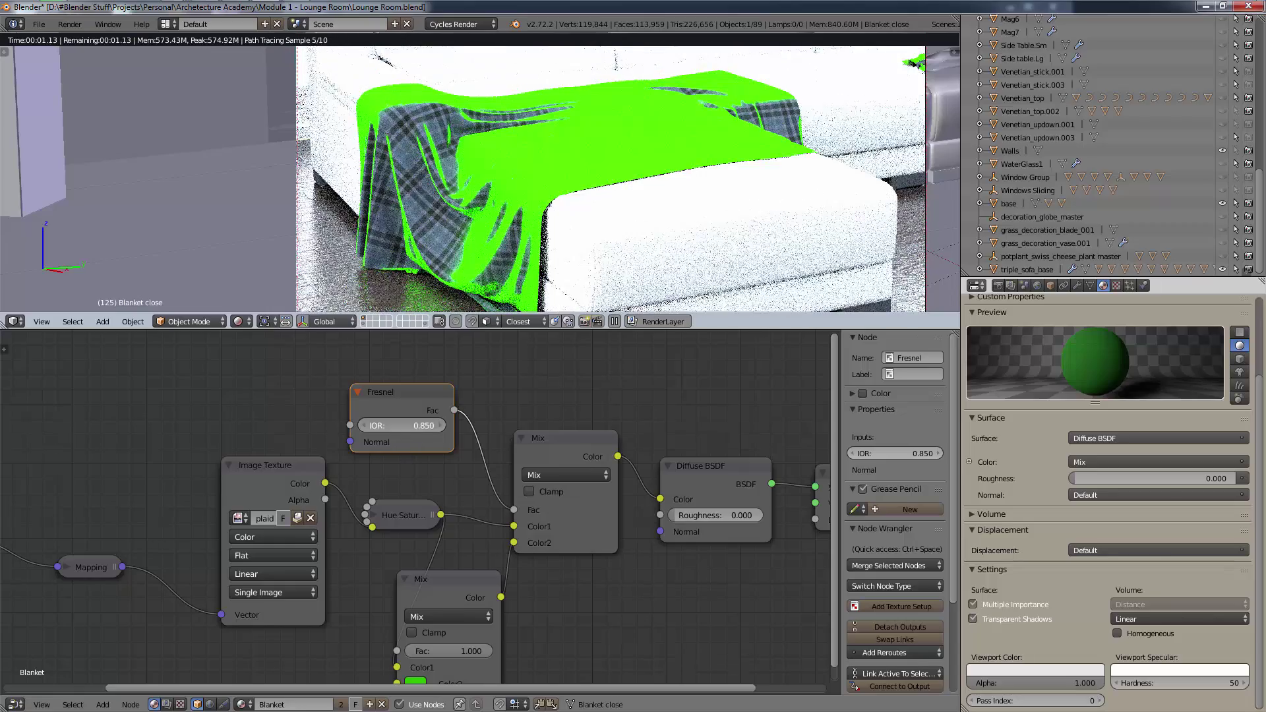
key(ctrl+z)
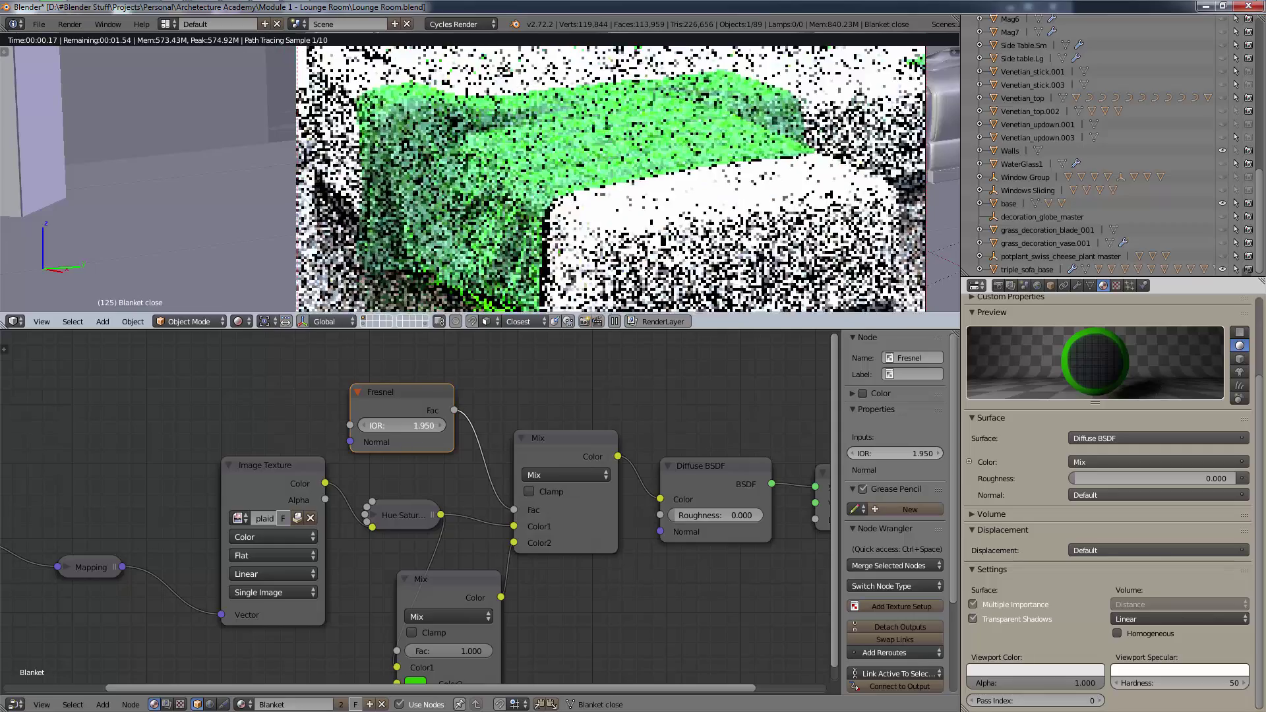
key(ctrl+z)
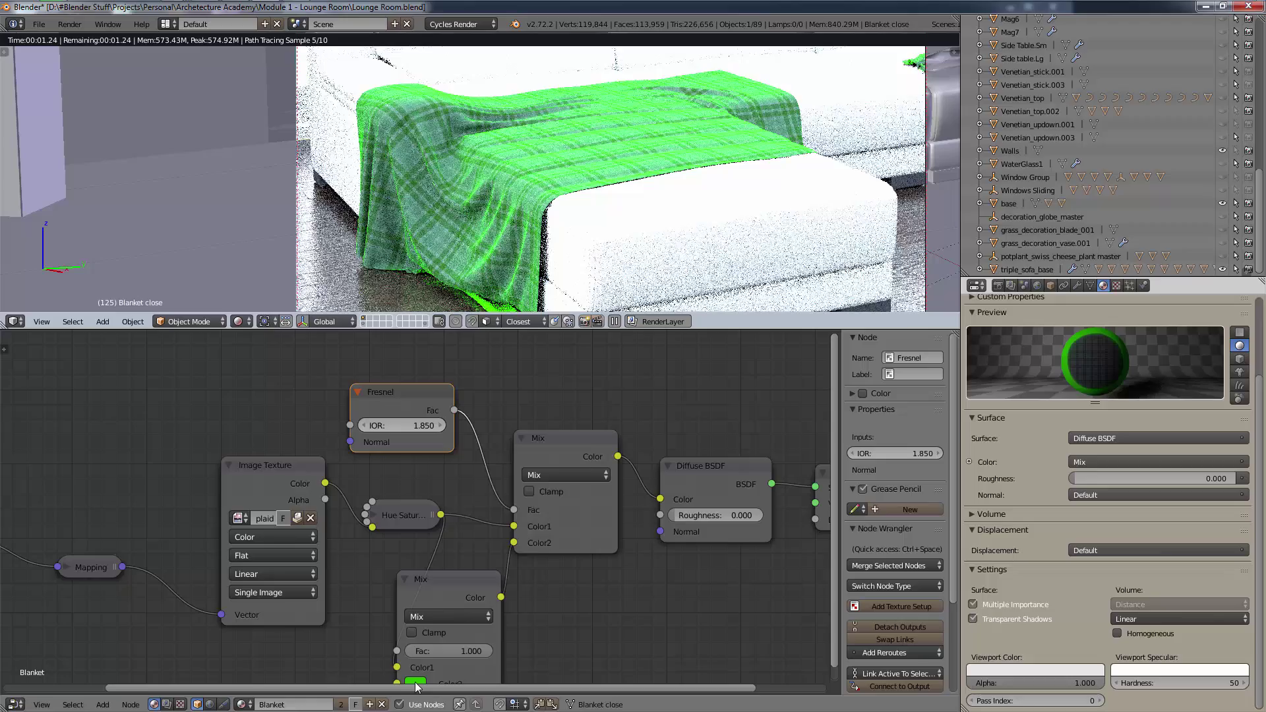
- Make the second Mix Color2 white by raising its value, red and blue to full
click(416, 683)
drag(535, 496, 533, 470)
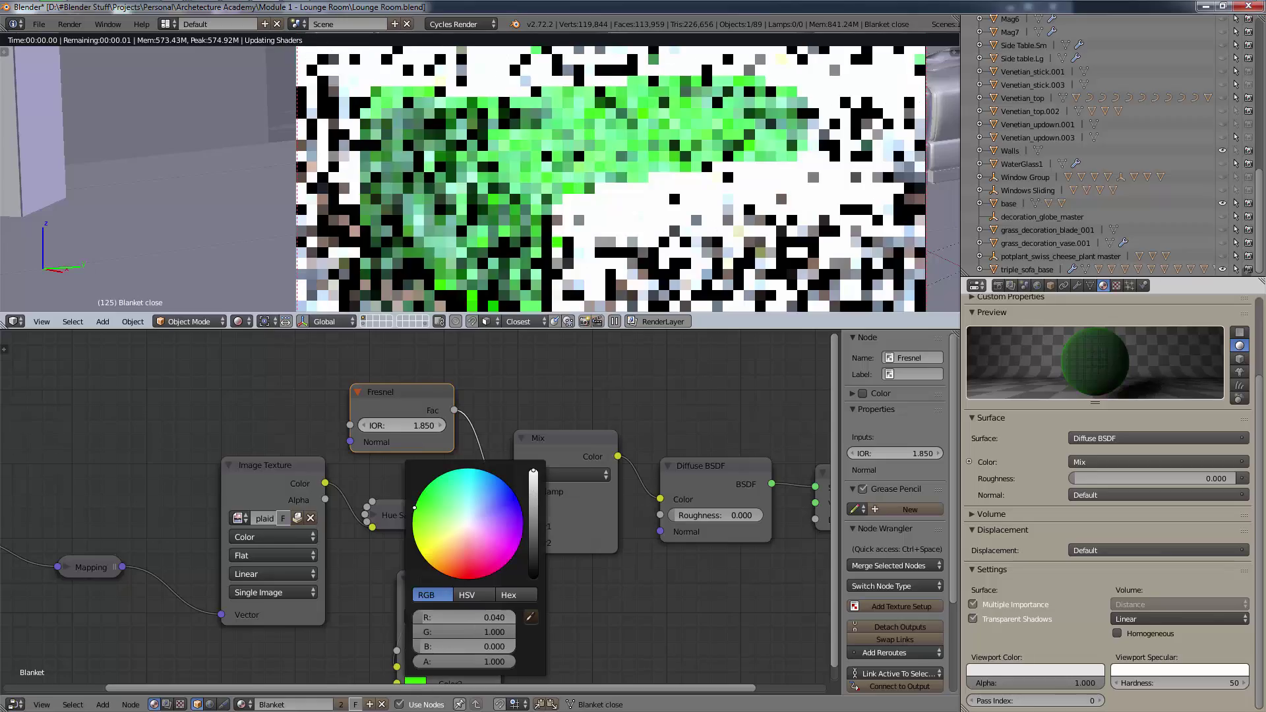
click(414, 681)
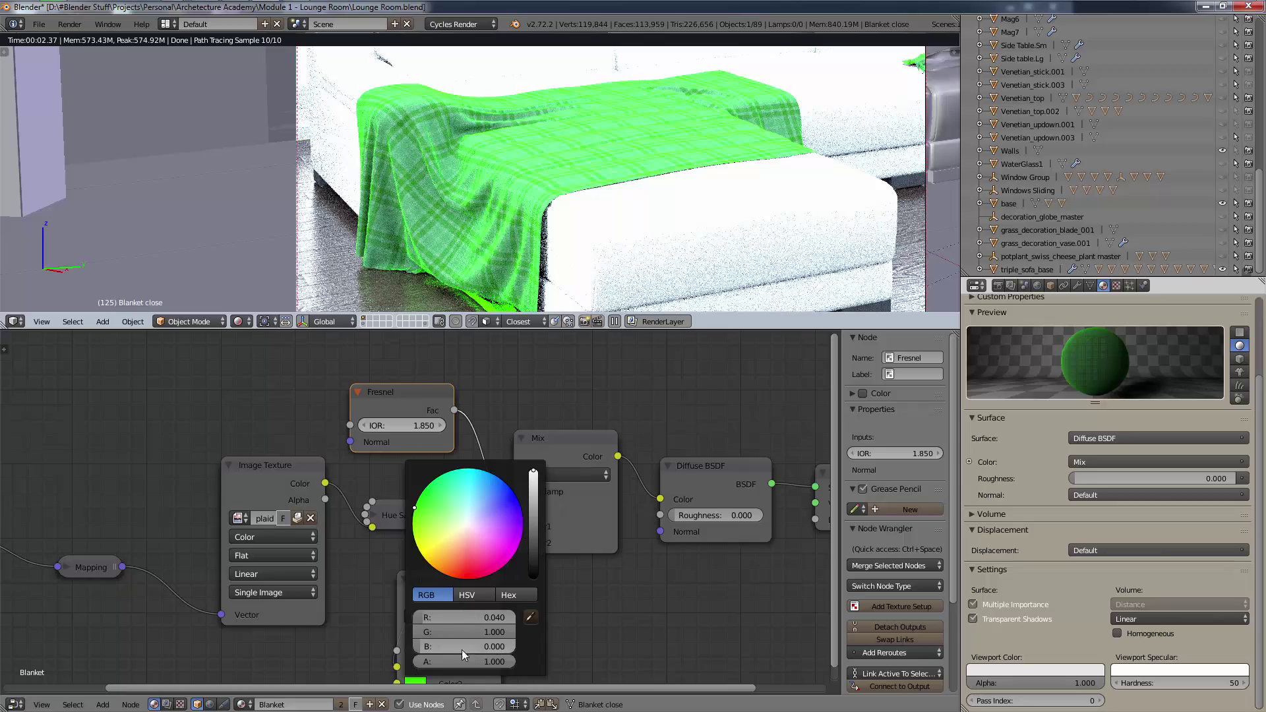
drag(455, 617, 521, 617)
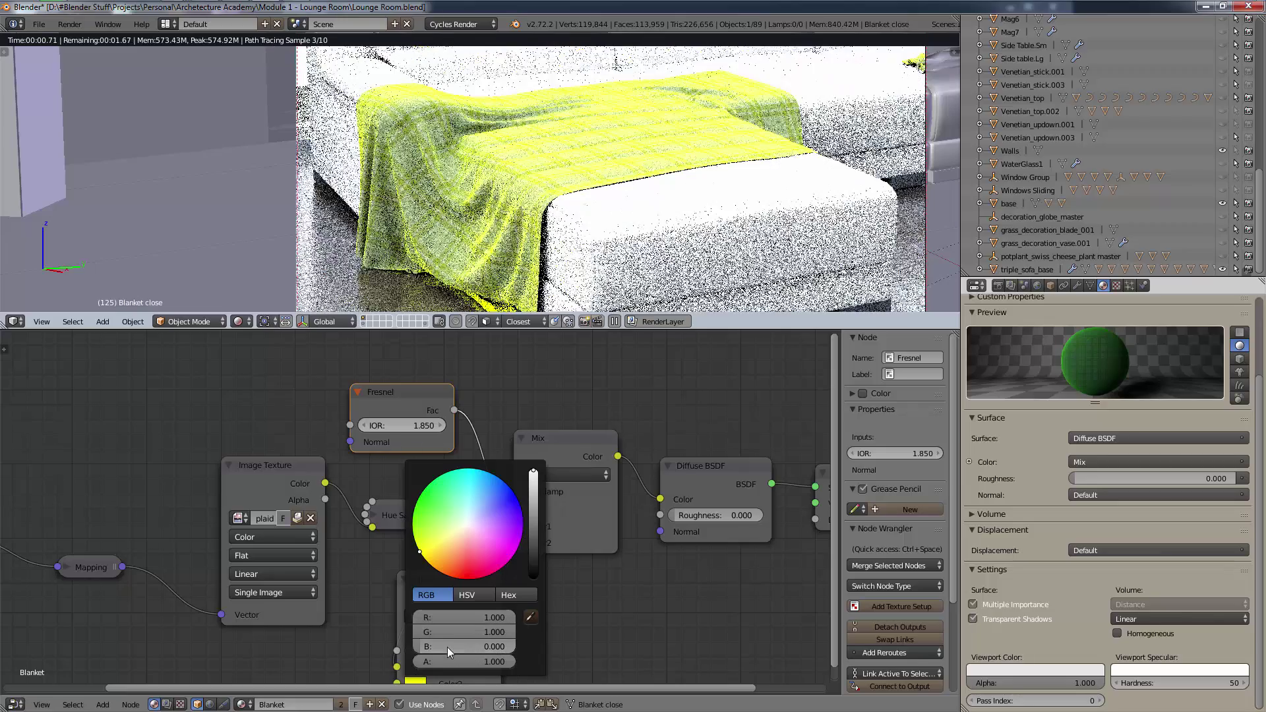
drag(447, 647, 520, 646)
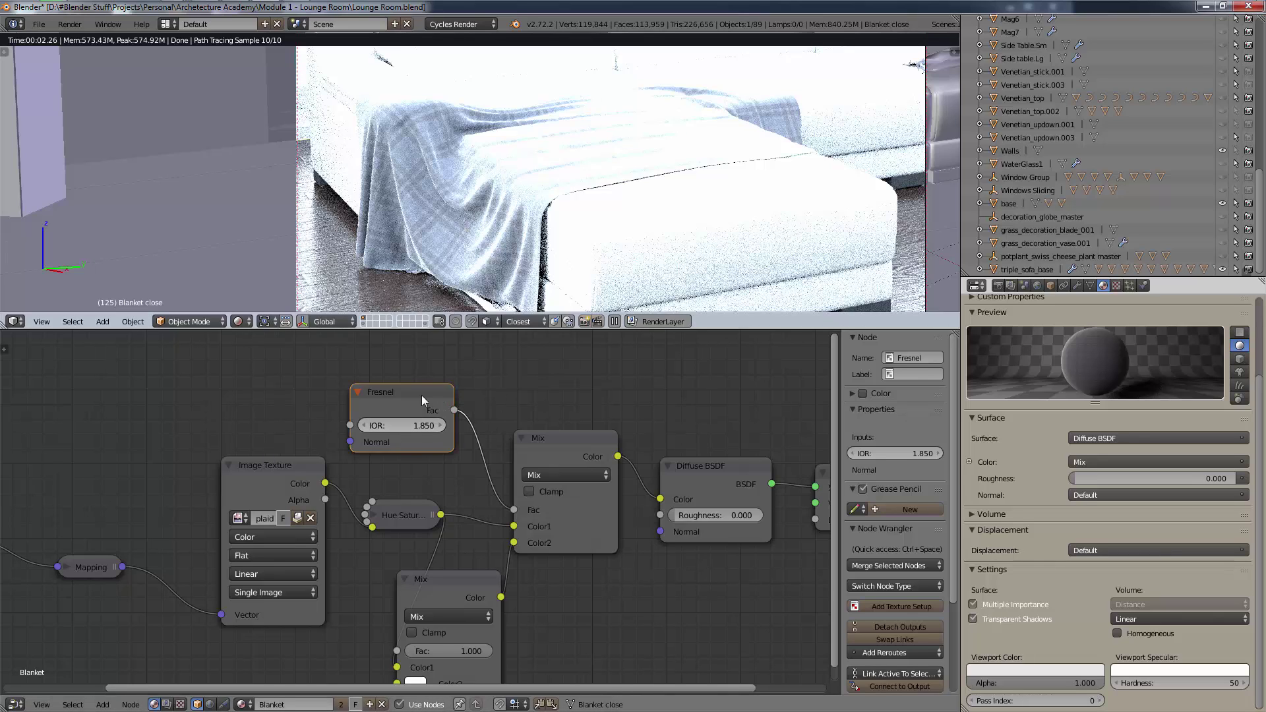
- Mute the Fresnel node so the blanket renders its plain plaid pattern
key(m)
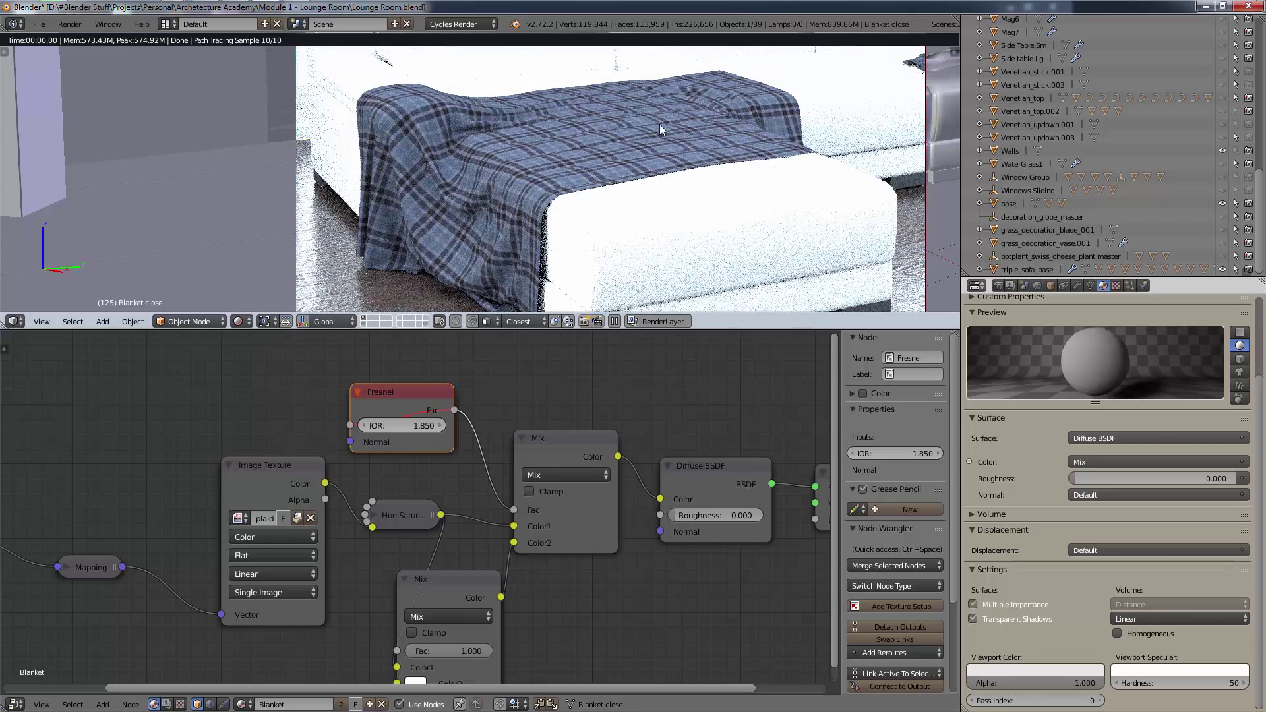
scroll(678, 115, down, 2)
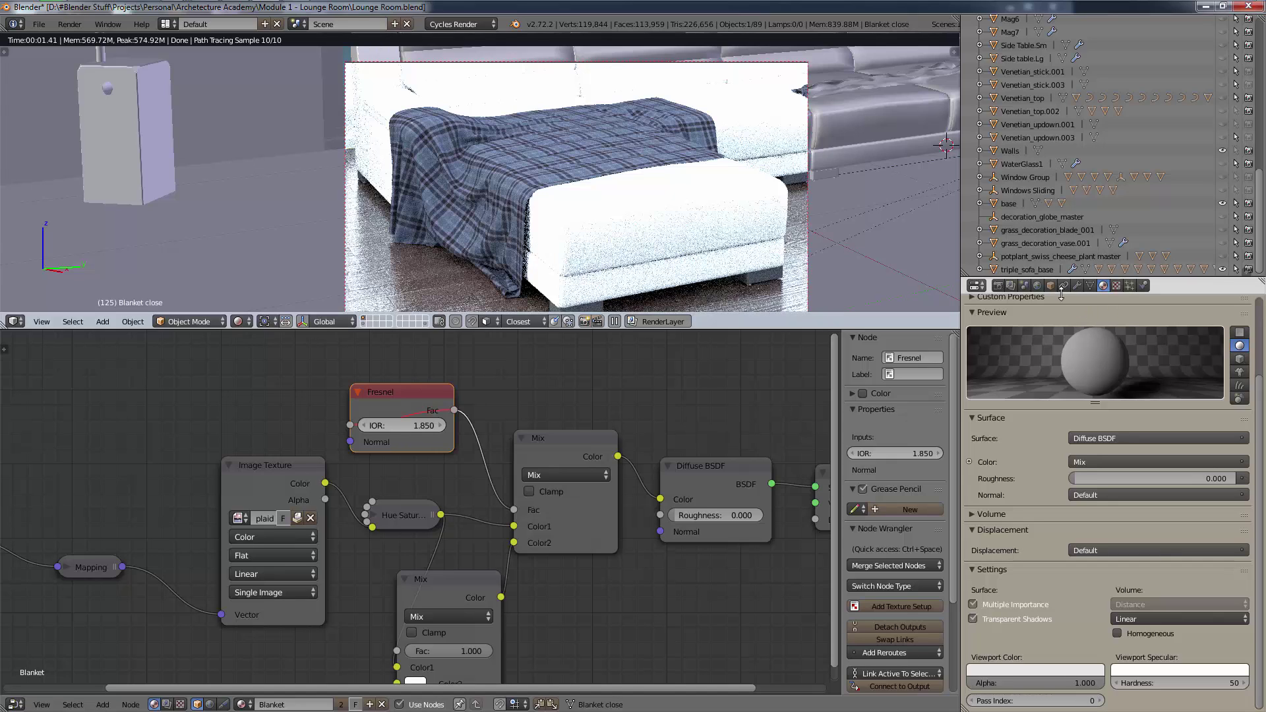
scroll(1000, 93, up, 20)
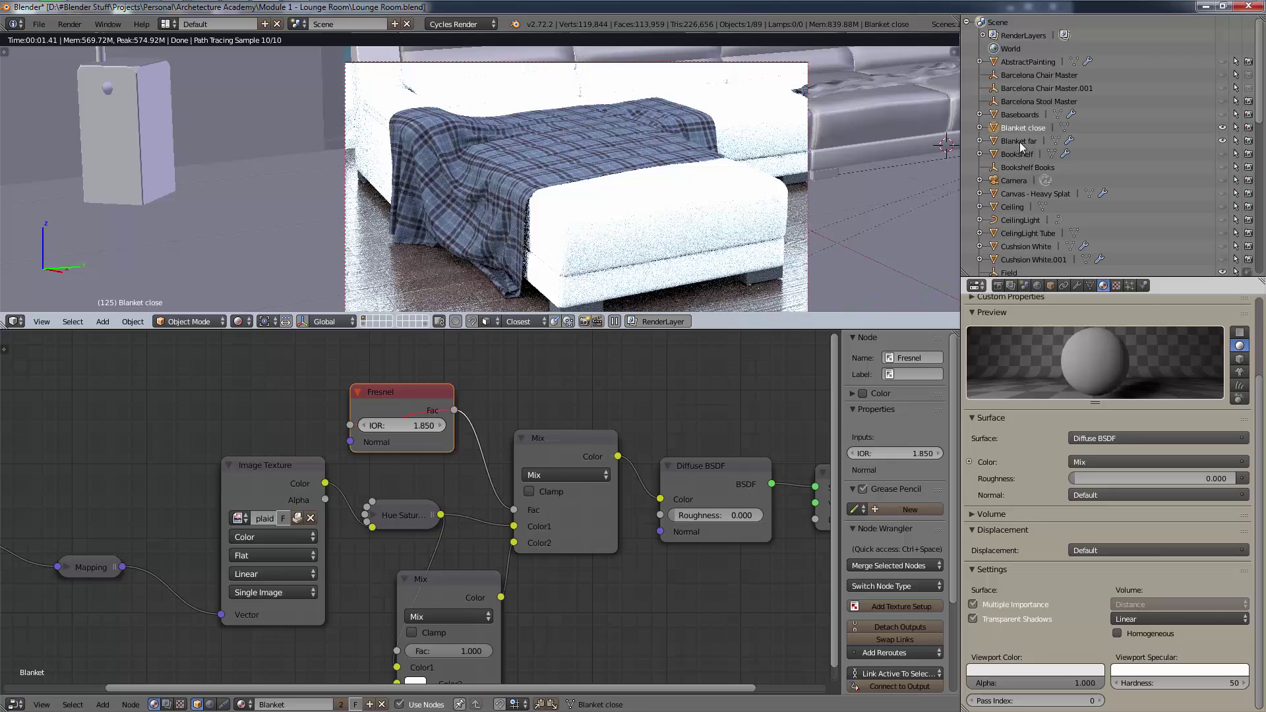
- Enable Safe Areas display on the scene camera
click(1015, 179)
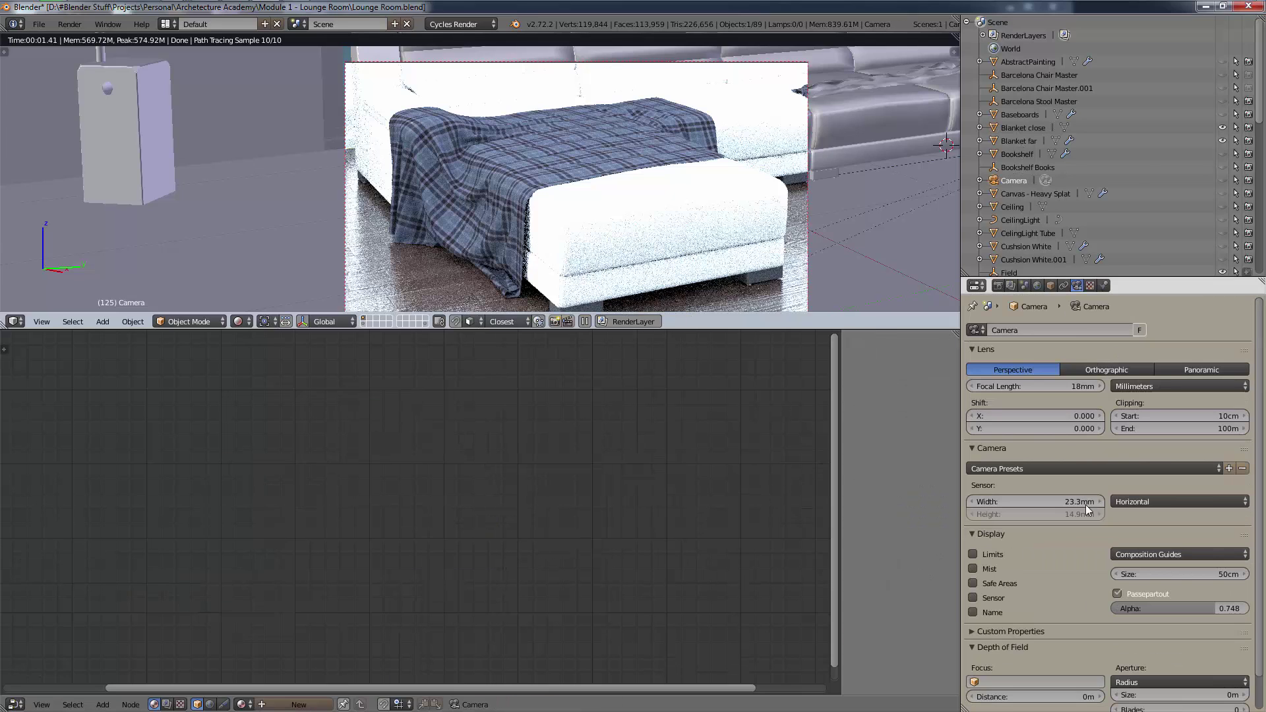
click(1058, 472)
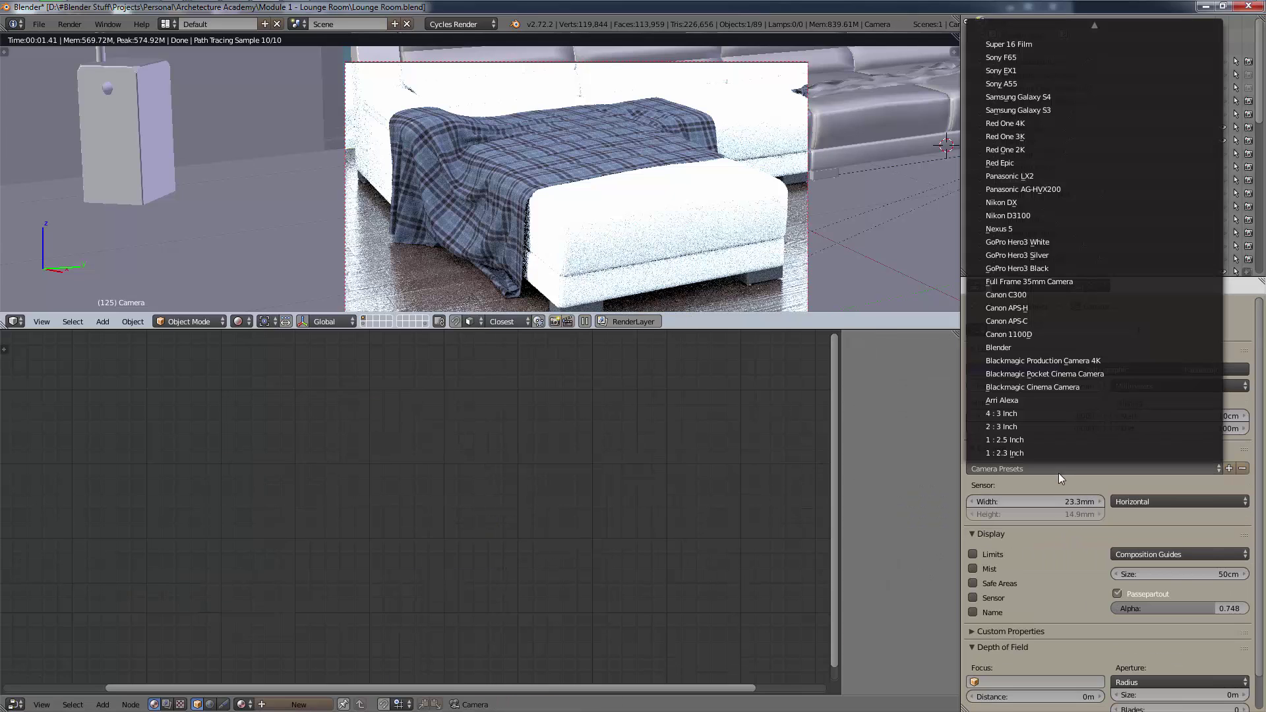
scroll(1043, 74, up, 3)
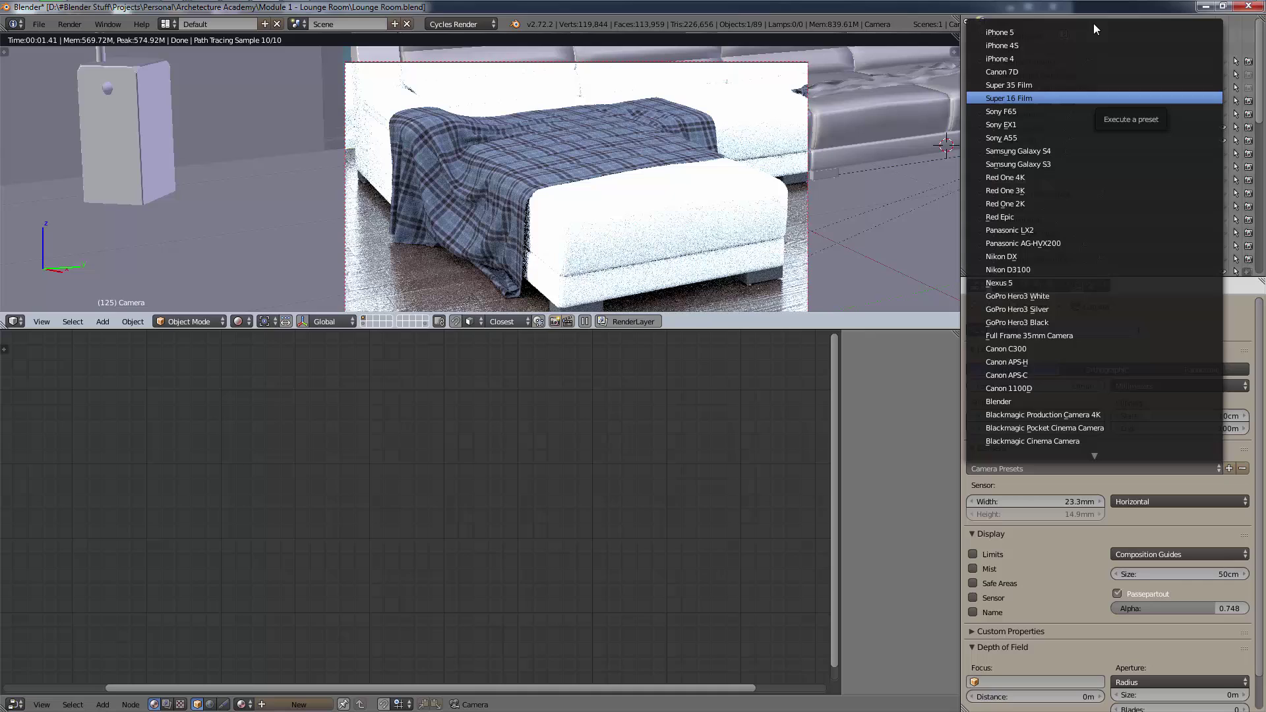
click(1069, 584)
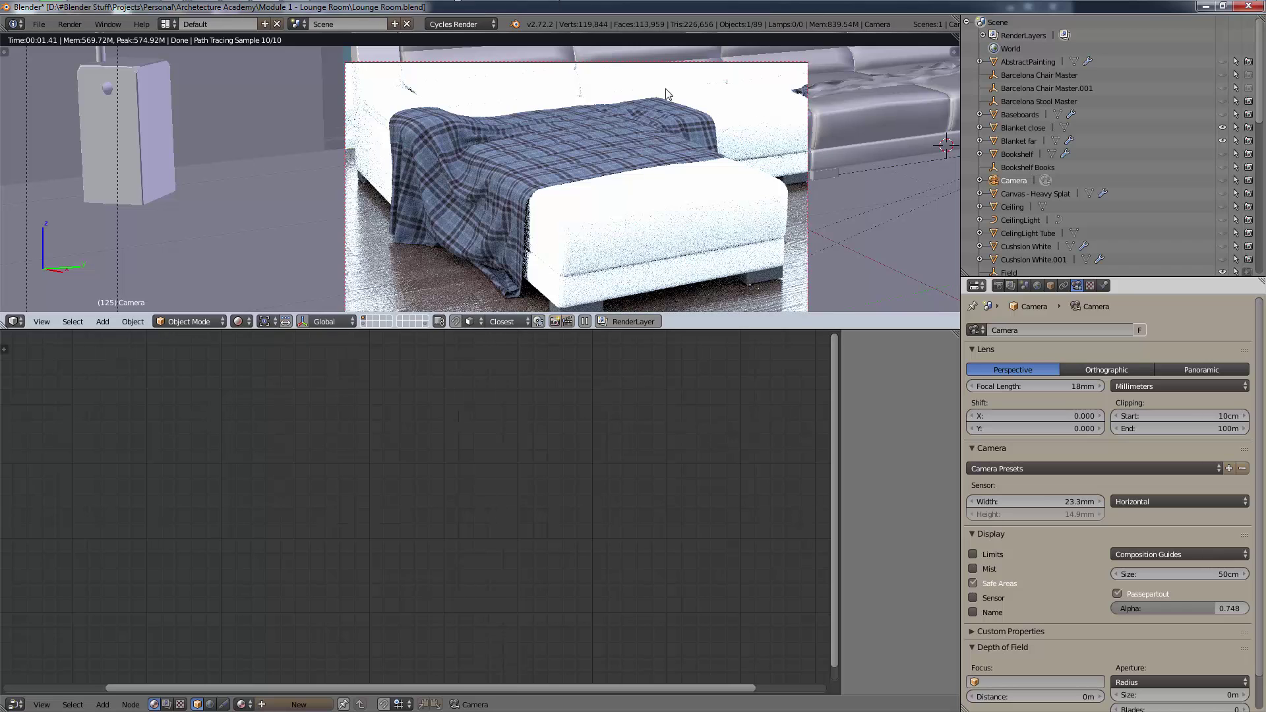
- Zoom and pan the camera view into a close-up of the blanket
scroll(528, 165, down, 2)
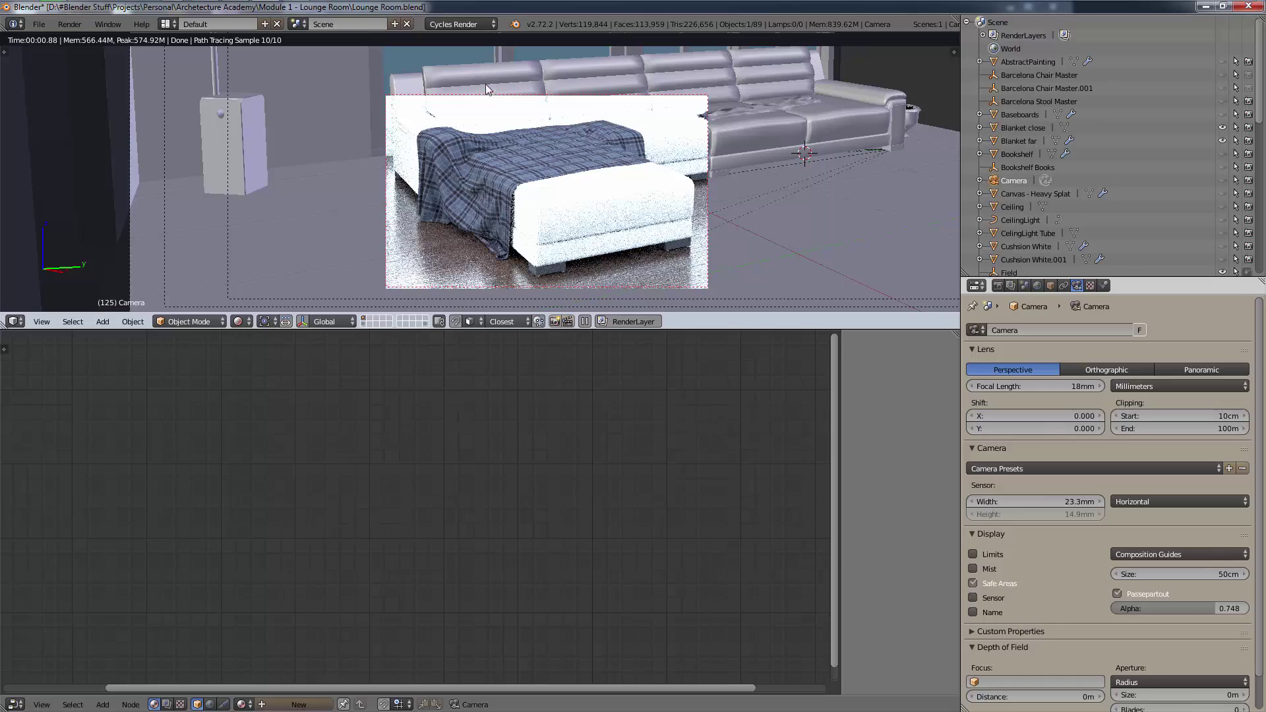
scroll(560, 89, up, 5)
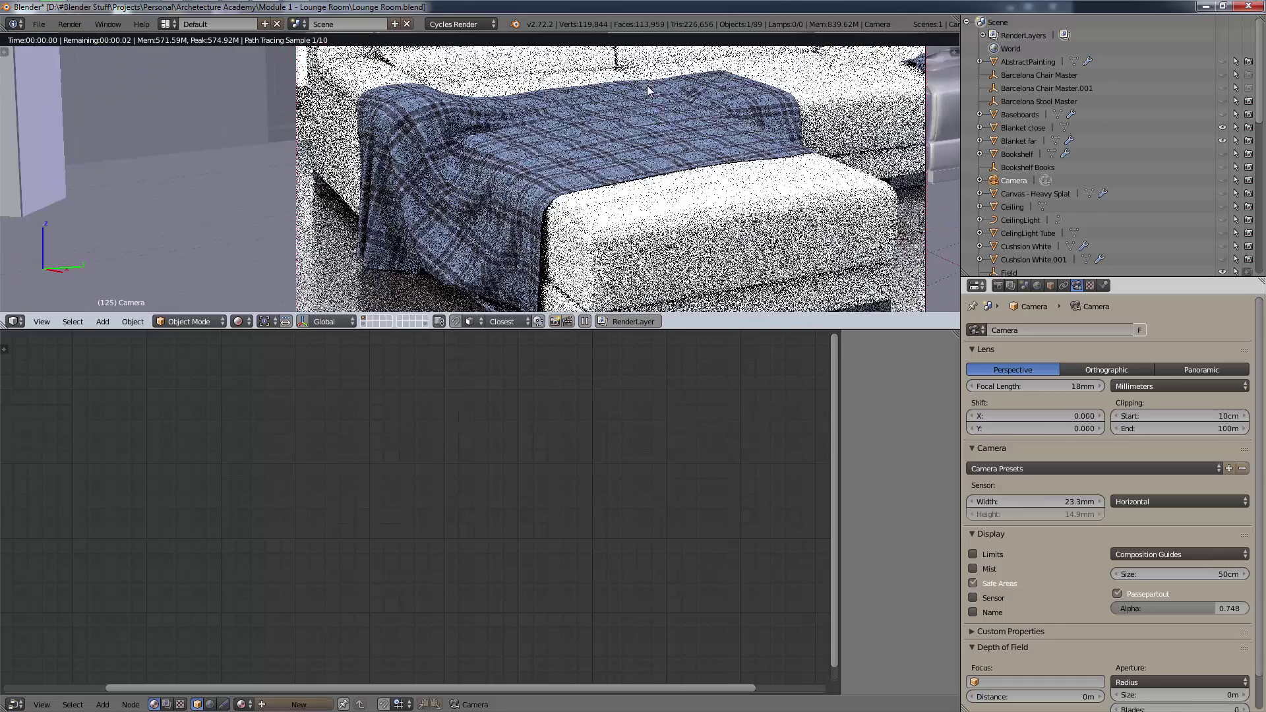
middle_drag(642, 112, 521, 156)
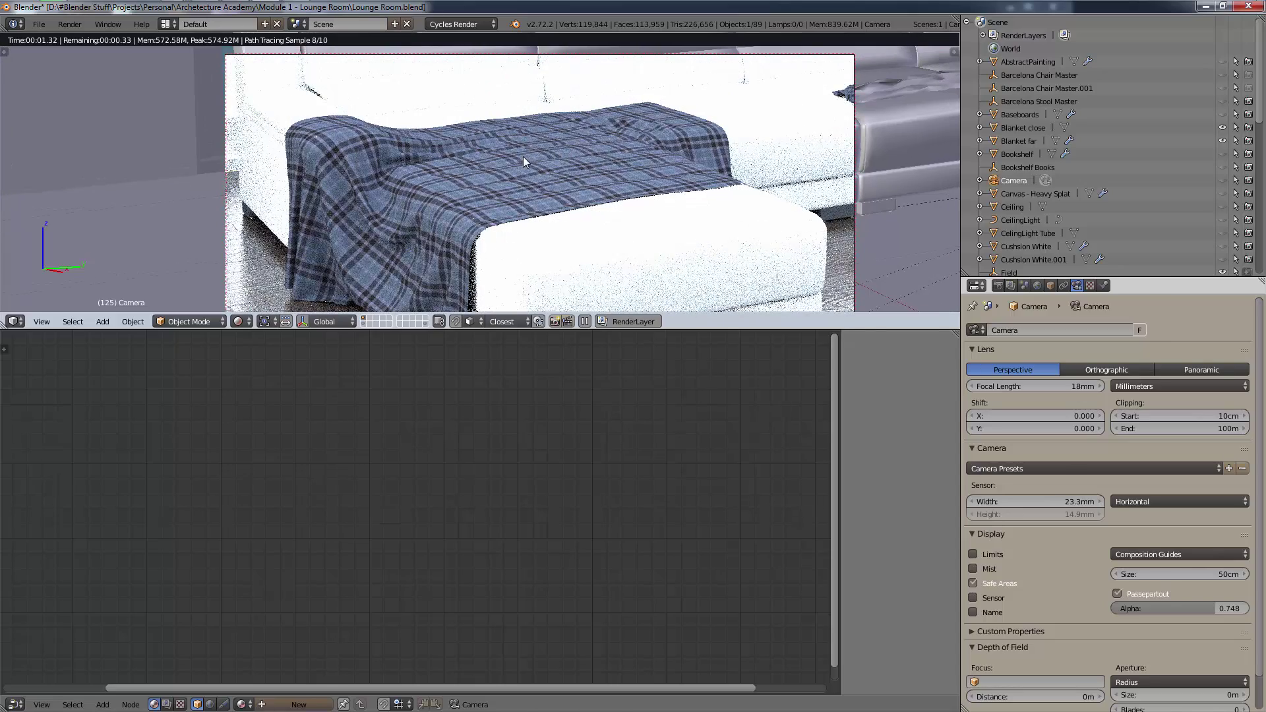
- Unmute the blanket's Fresnel at IOR 1.350 and darken Mix Color2 to 0.74 grey
right_click(524, 156)
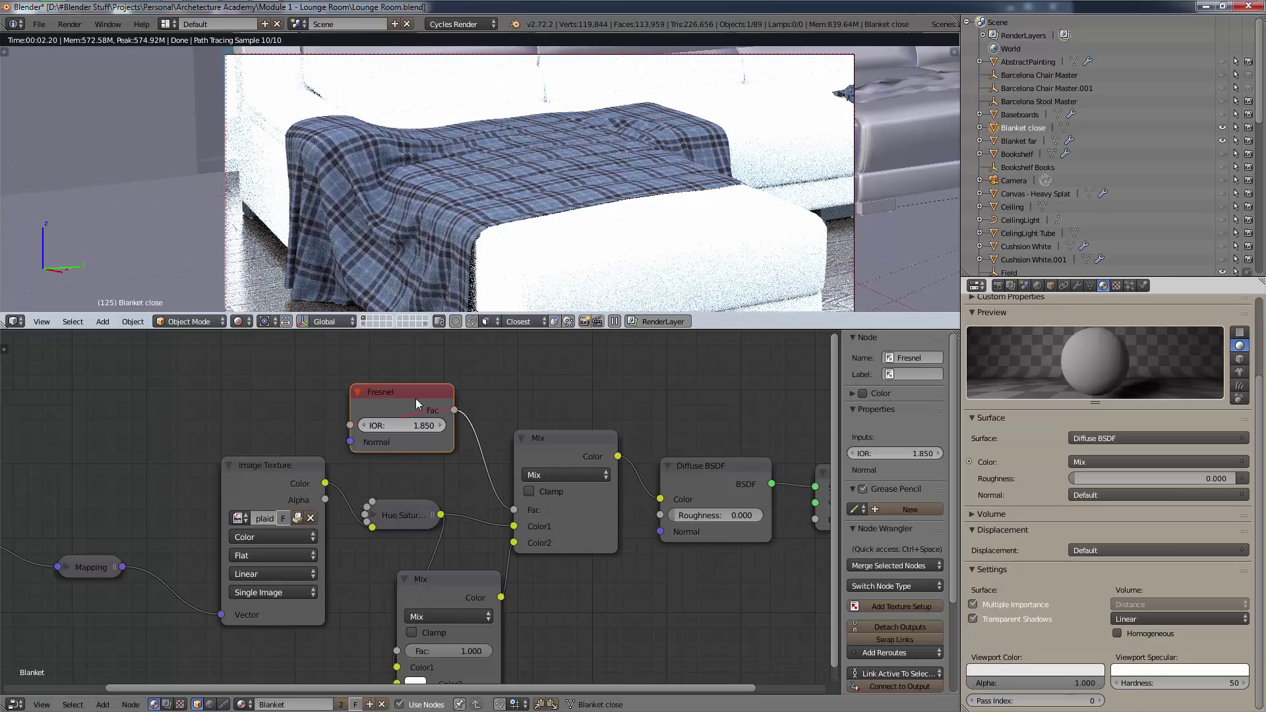
mouse_move(416, 402)
mouse_down()
mouse_move(399, 423)
mouse_move(356, 423)
mouse_move(416, 429)
mouse_up()
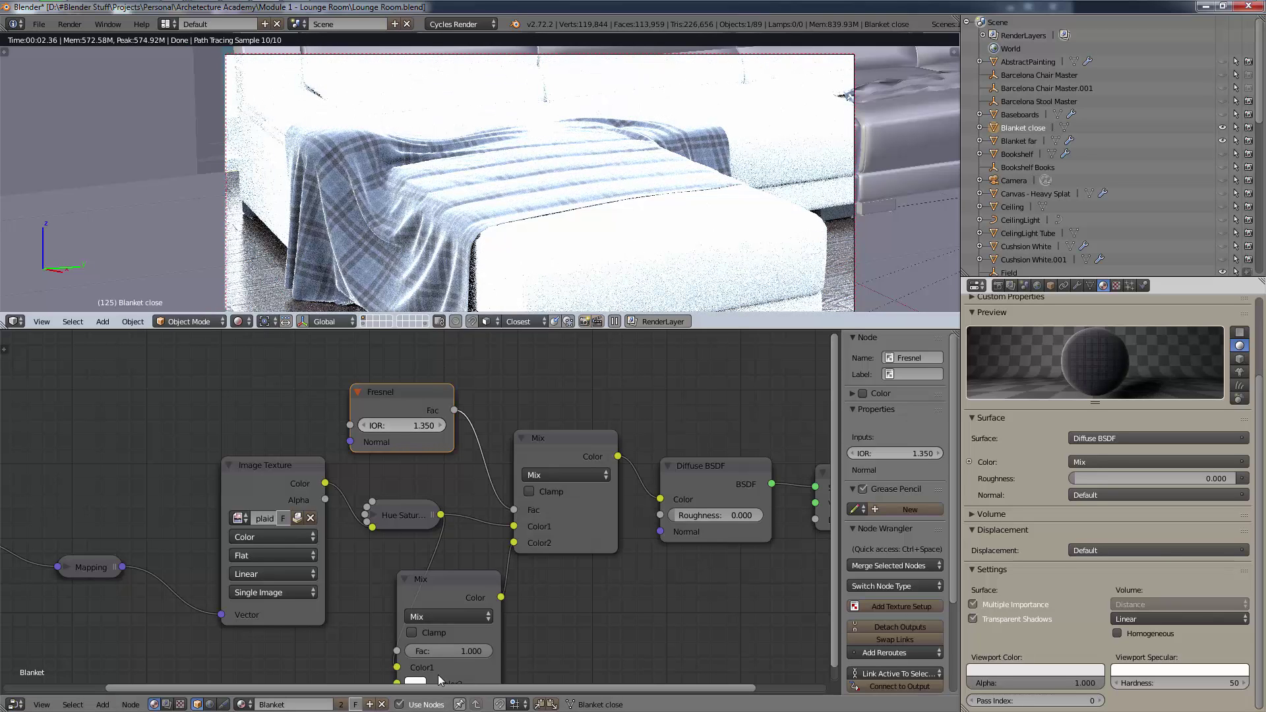
click(415, 681)
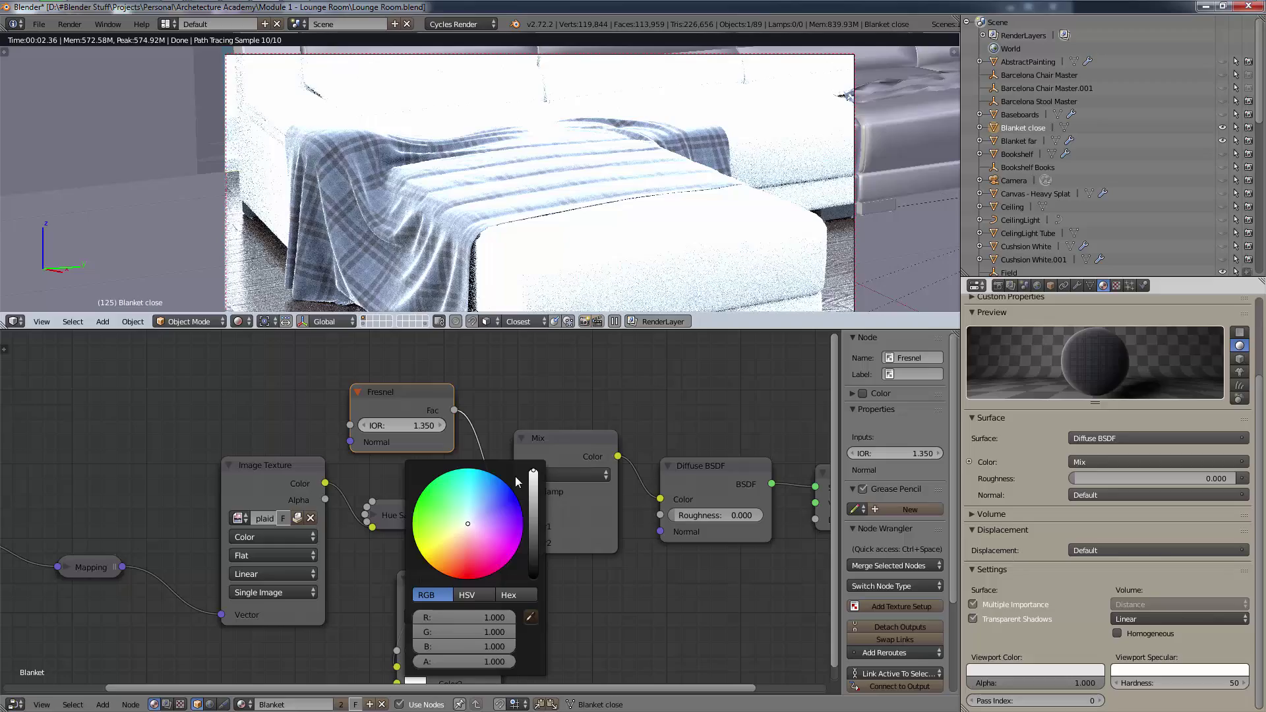
drag(534, 486, 533, 482)
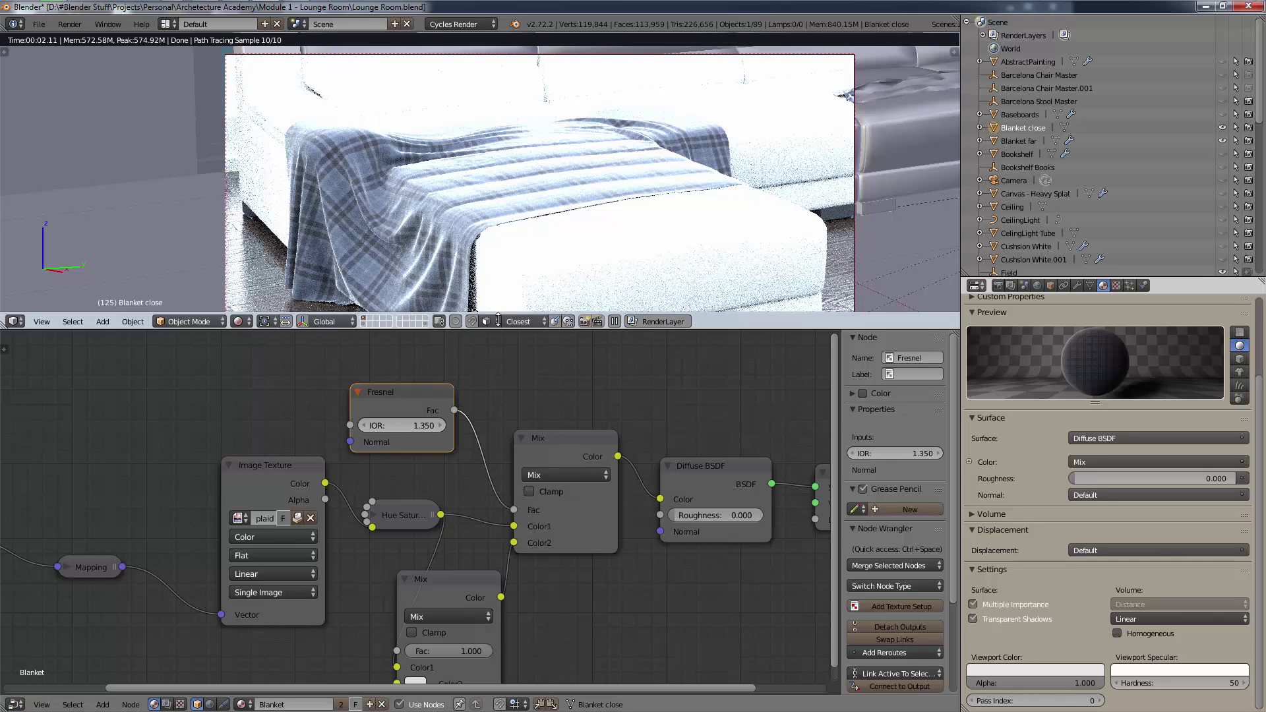
right_click(489, 184)
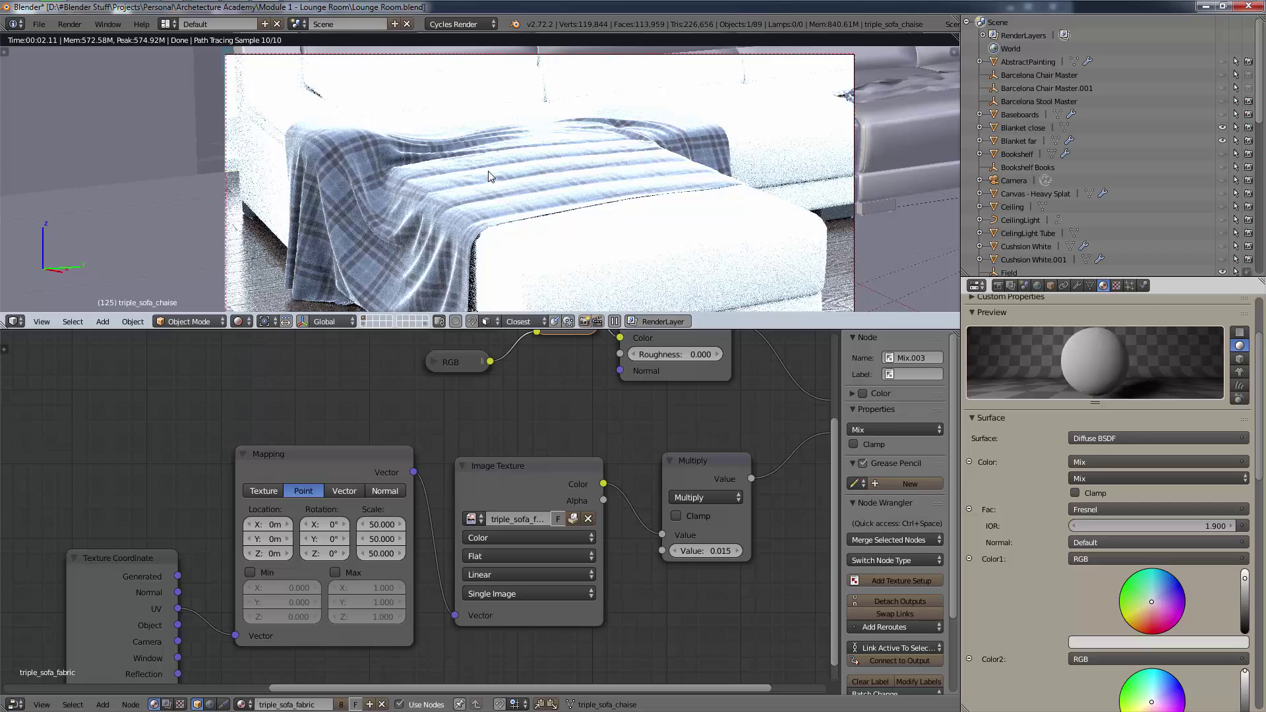
right_click(490, 176)
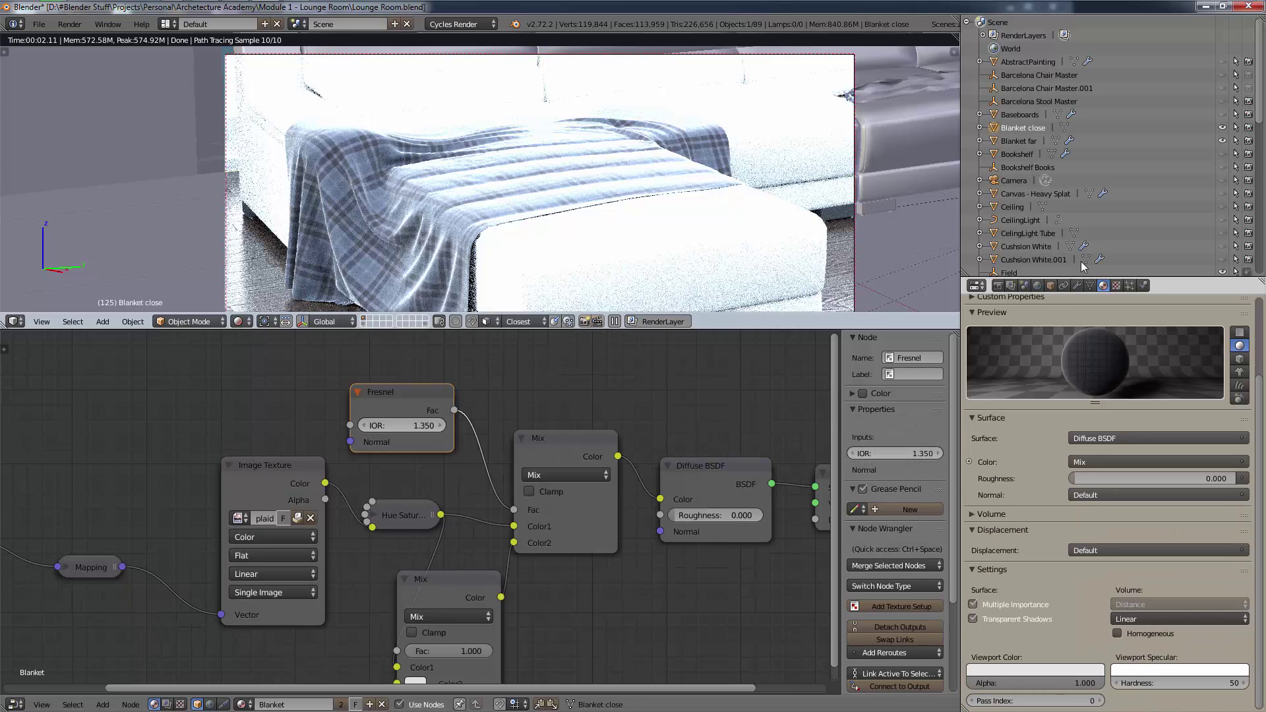
- Add a new Hair particle system to the blanket
click(1129, 285)
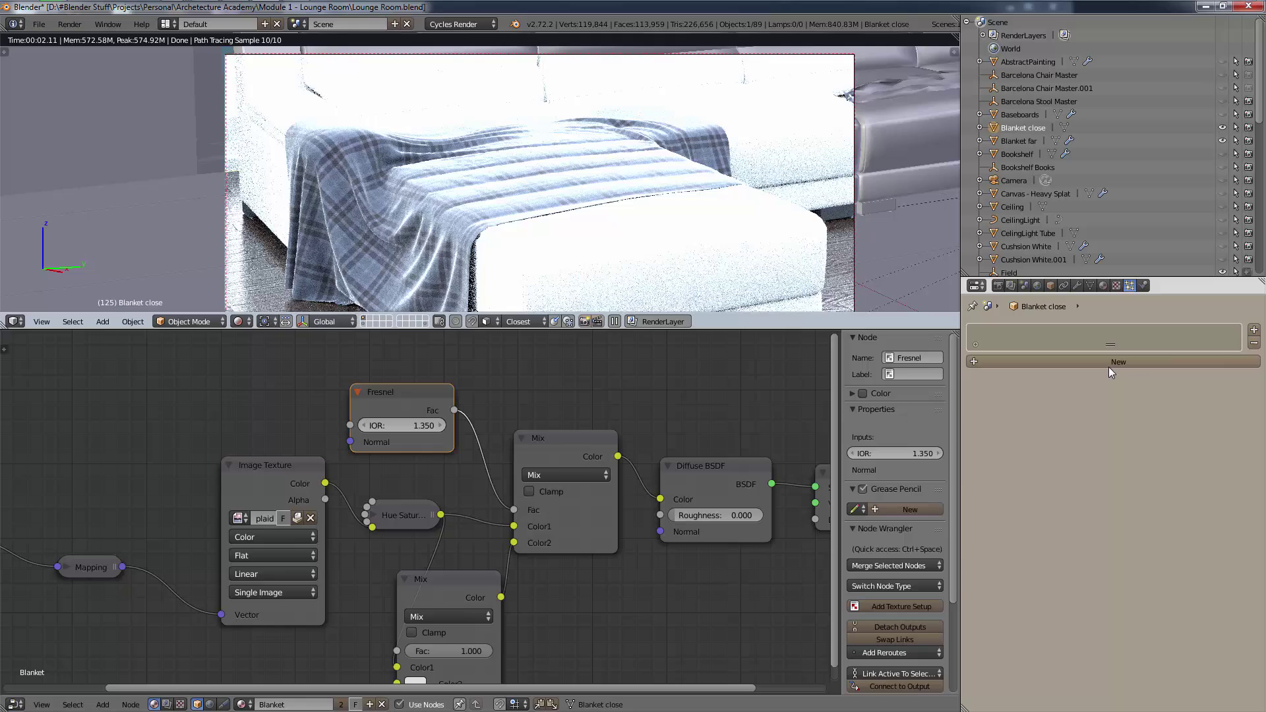
click(1109, 364)
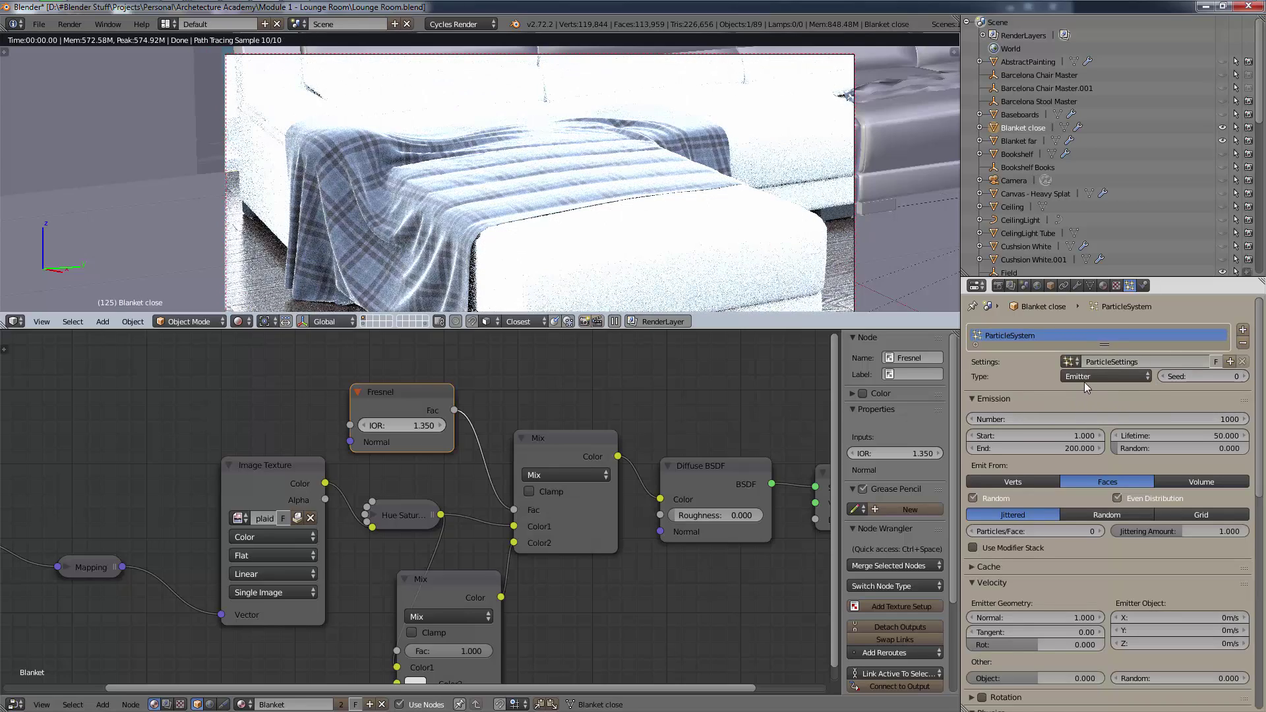
click(1088, 379)
click(1105, 342)
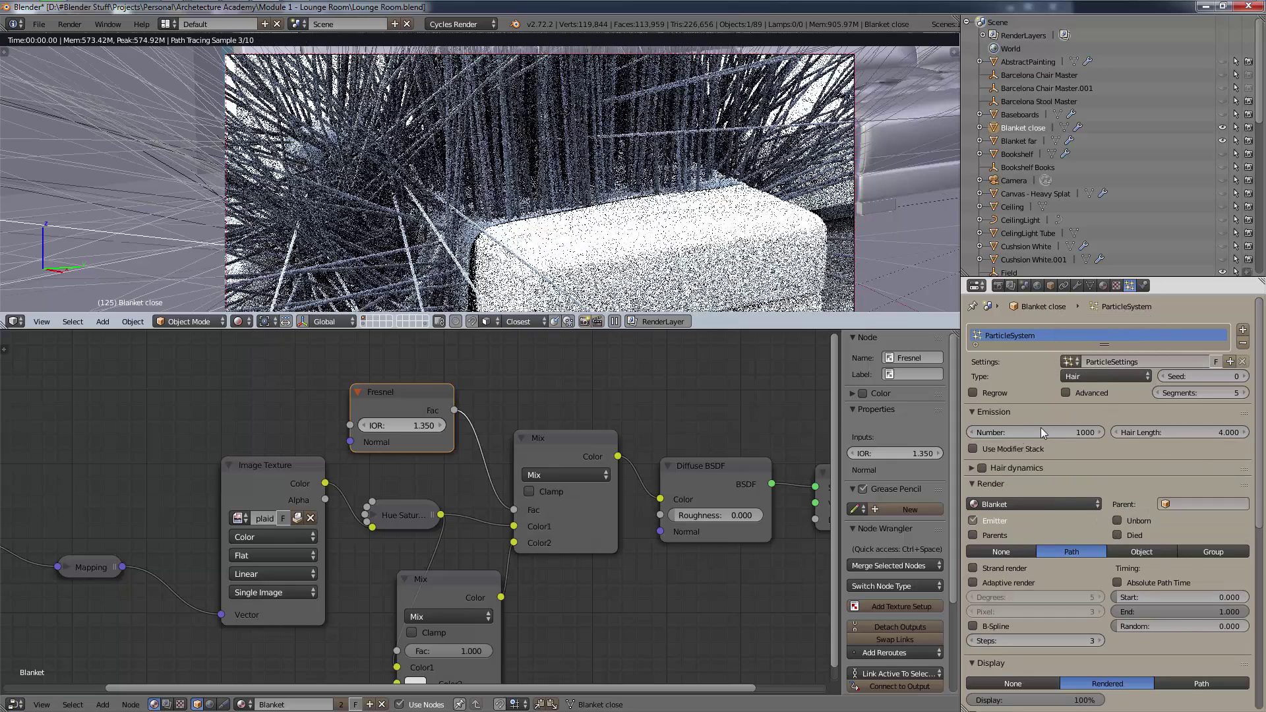
- Set the hair length to 0.070 and the strand count to 154
drag(1019, 434, 864, 434)
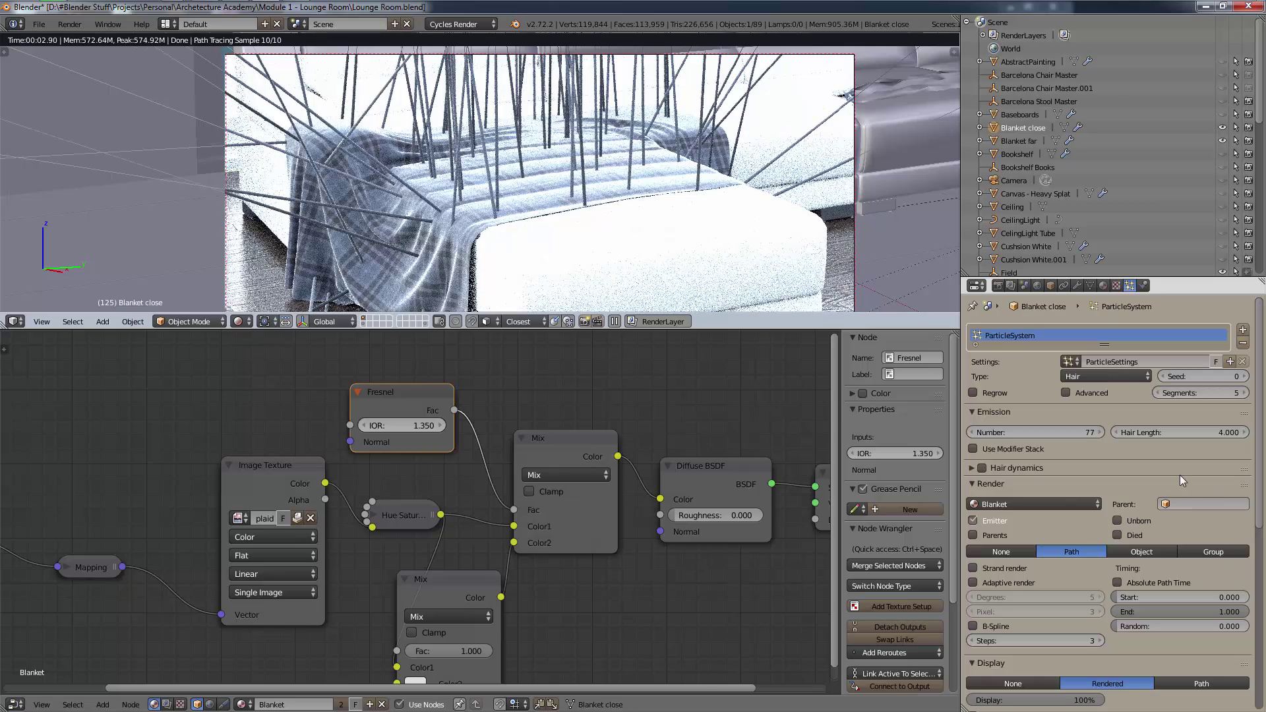
click(1196, 435)
text(0.07)
key(Return)
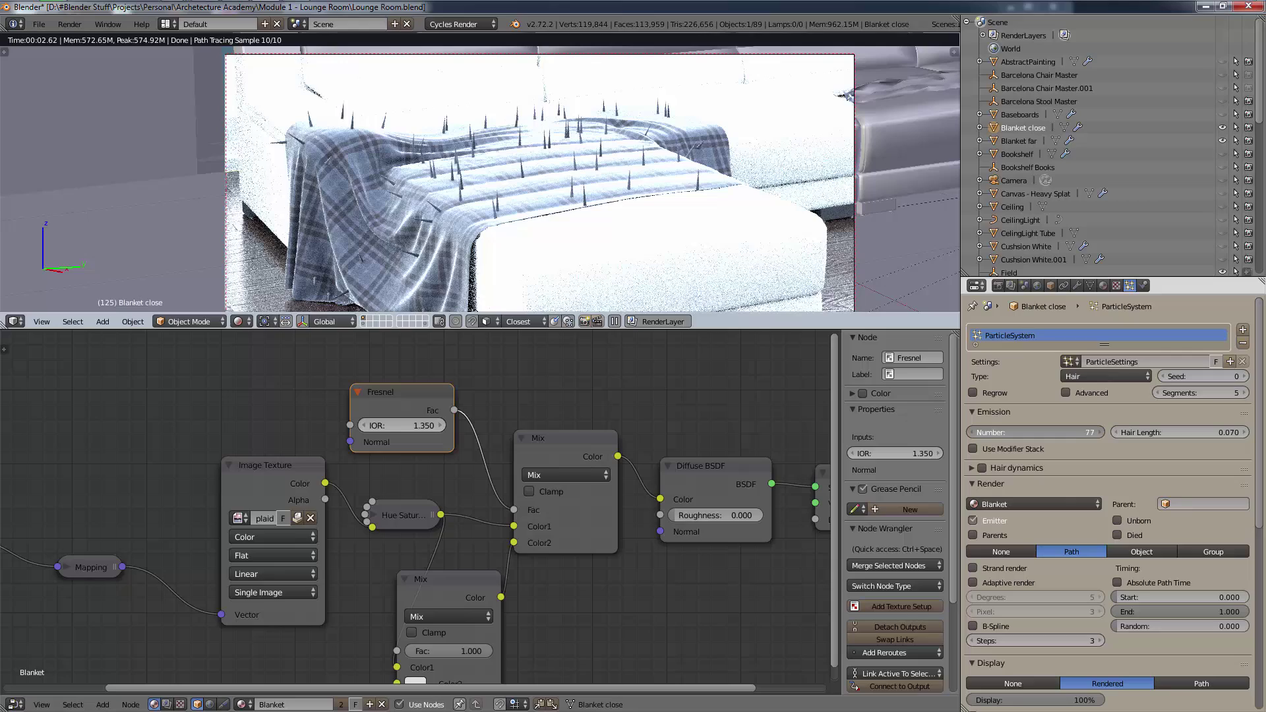
double_click(1077, 433)
text(154)
key(Return)
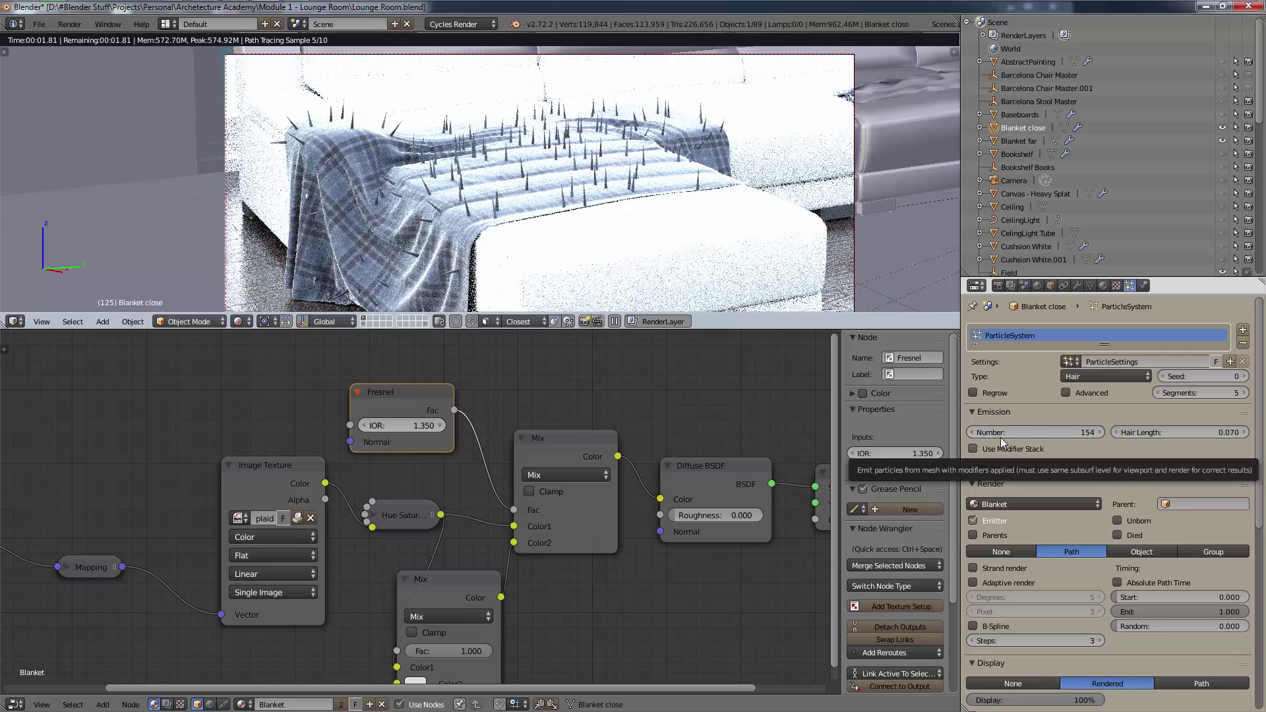
- Enable hair dynamics and raise the hair count to 1379
click(971, 469)
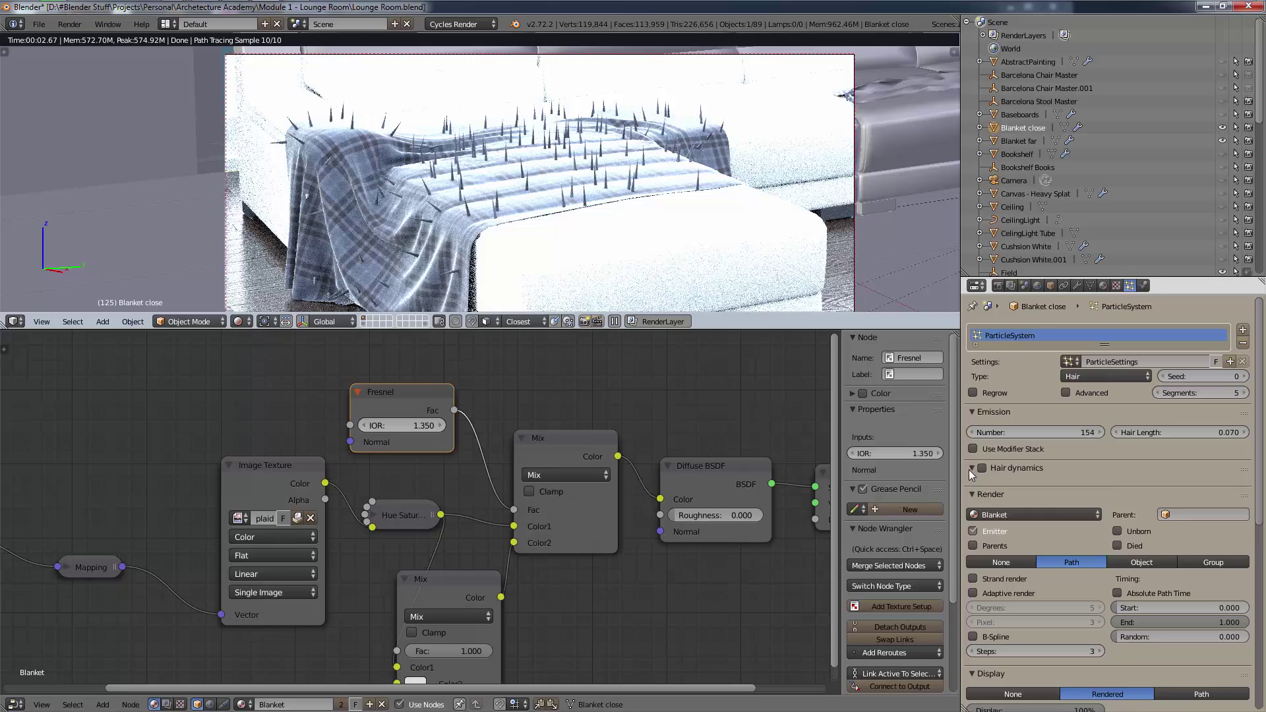
click(982, 468)
scroll(1056, 467, down, 3)
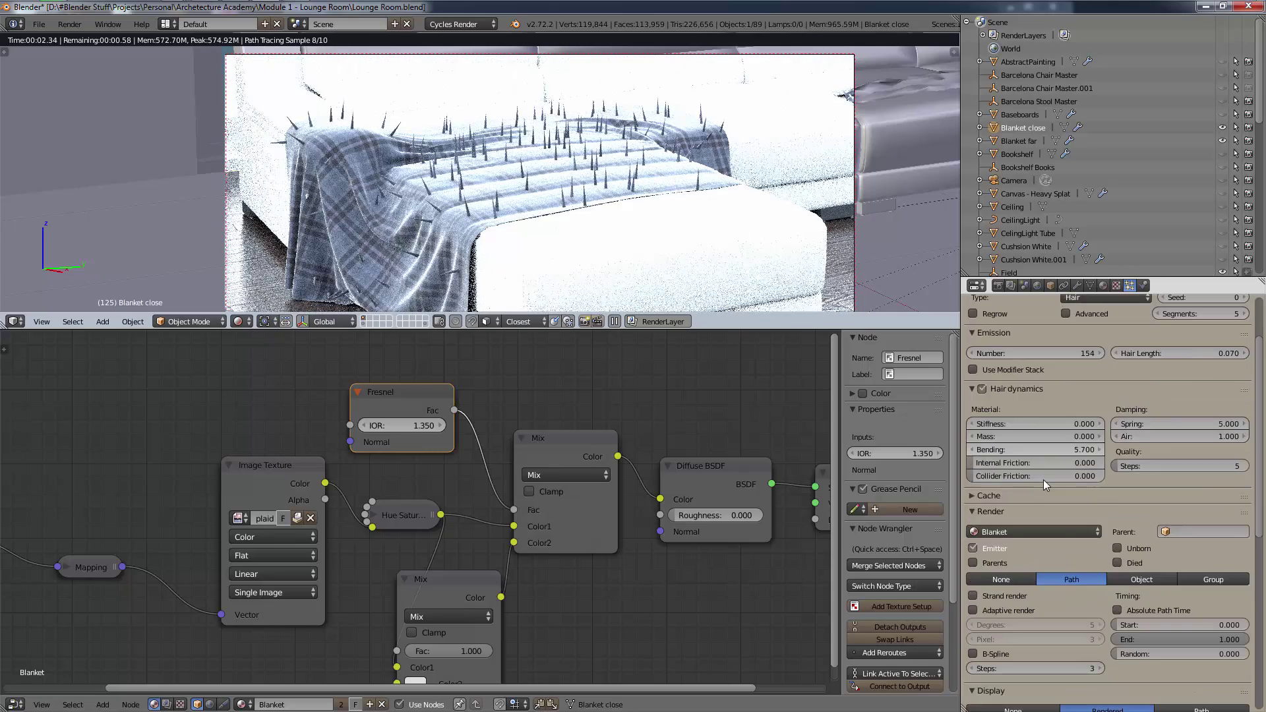
scroll(1041, 482, down, 14)
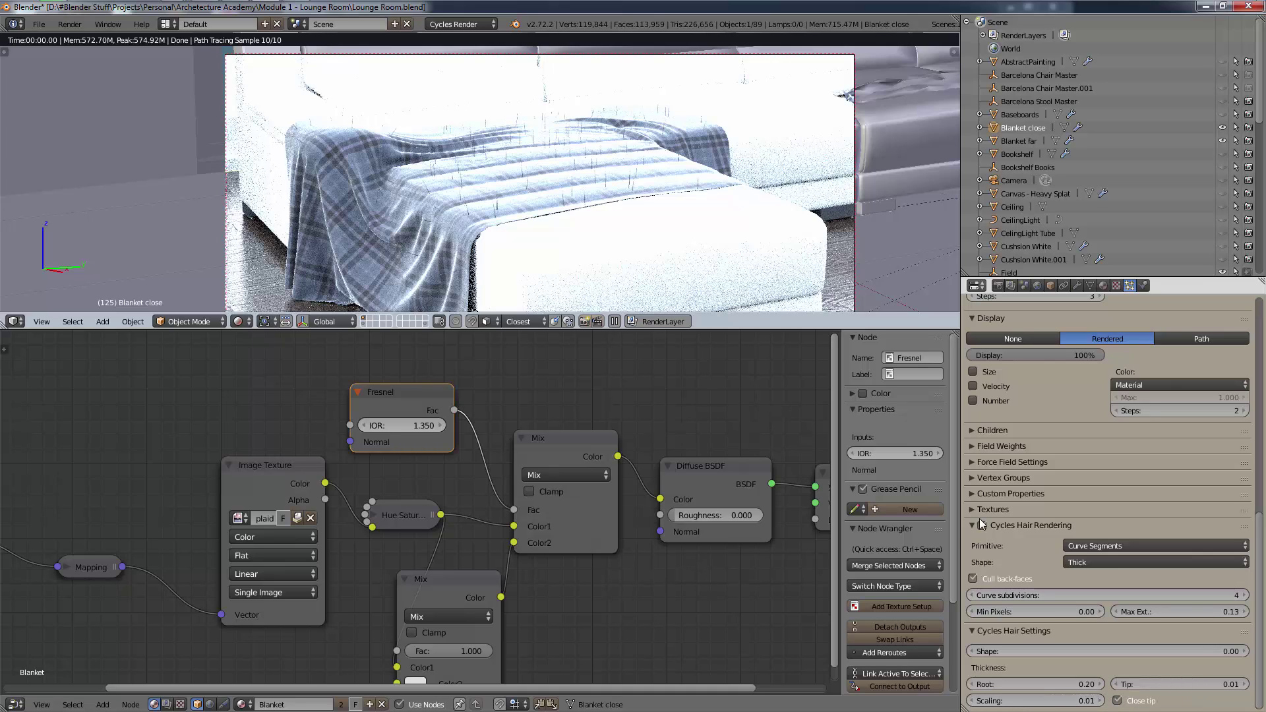
scroll(1095, 330, up, 15)
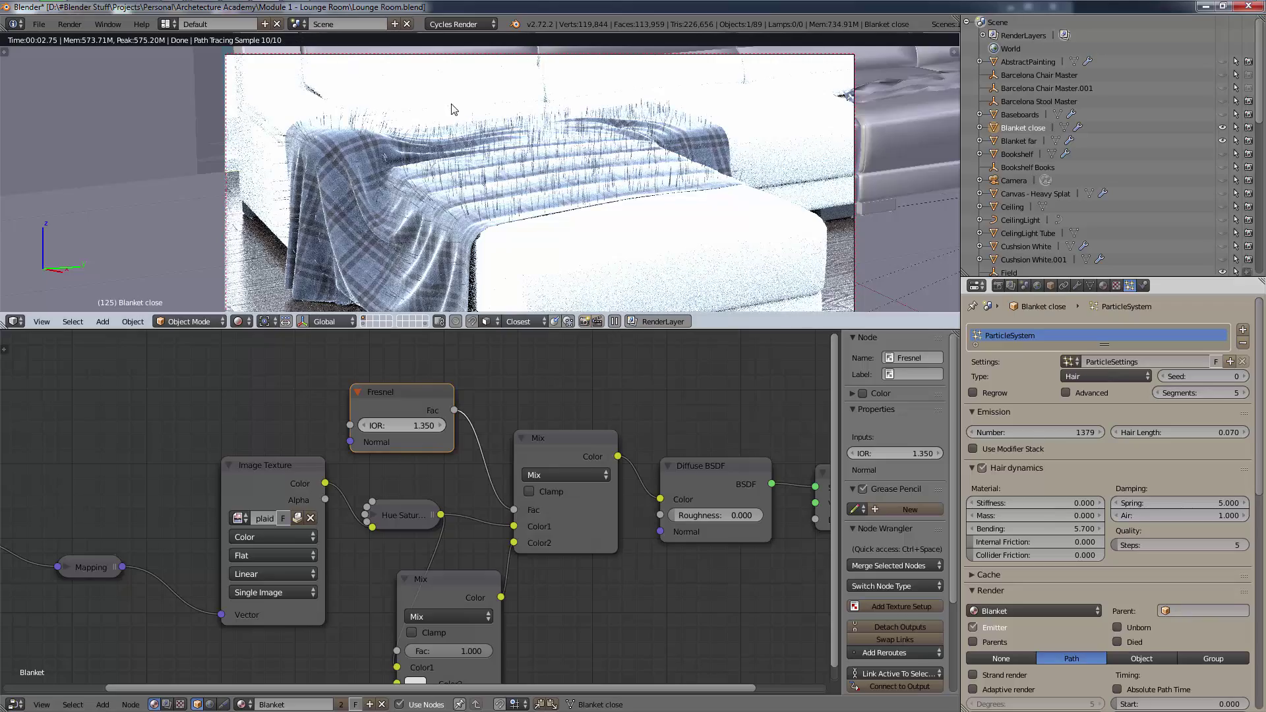
drag(1037, 436, 1088, 435)
scroll(503, 107, up, 4)
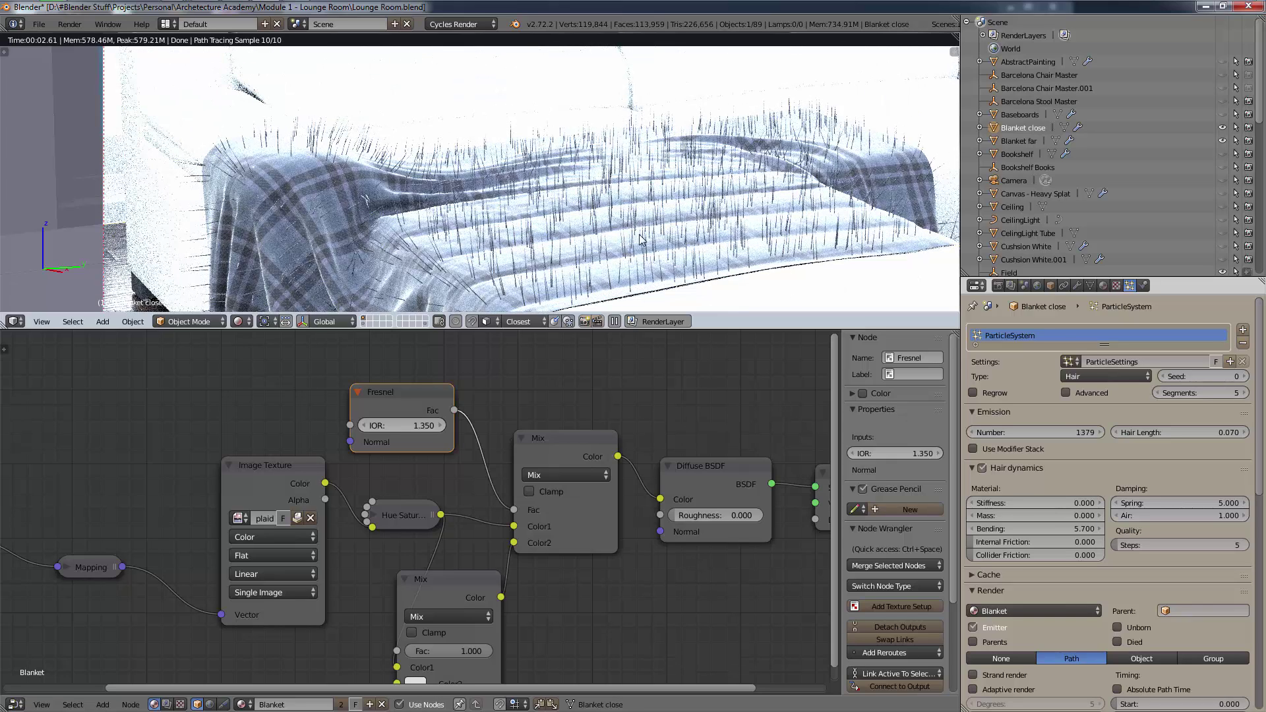
- Enable Advanced emission and untick Even Distribution, briefly muting the Fresnel node to compare
click(1082, 395)
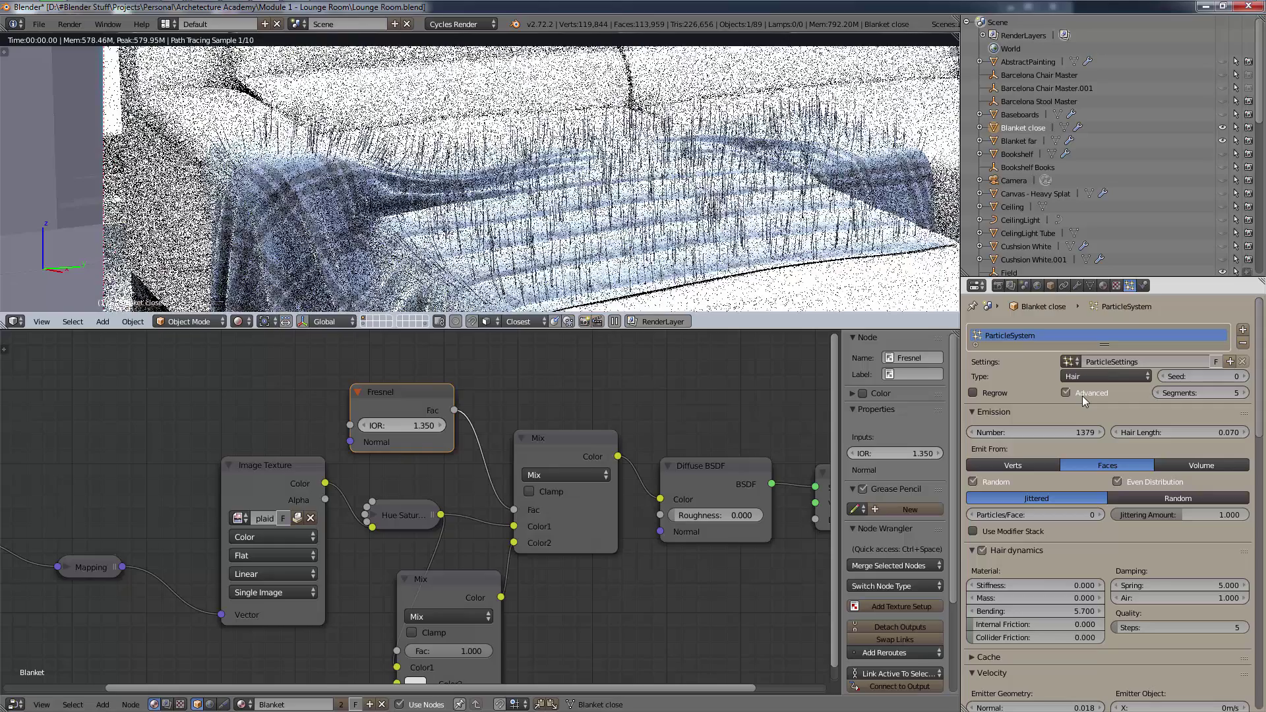
click(1174, 482)
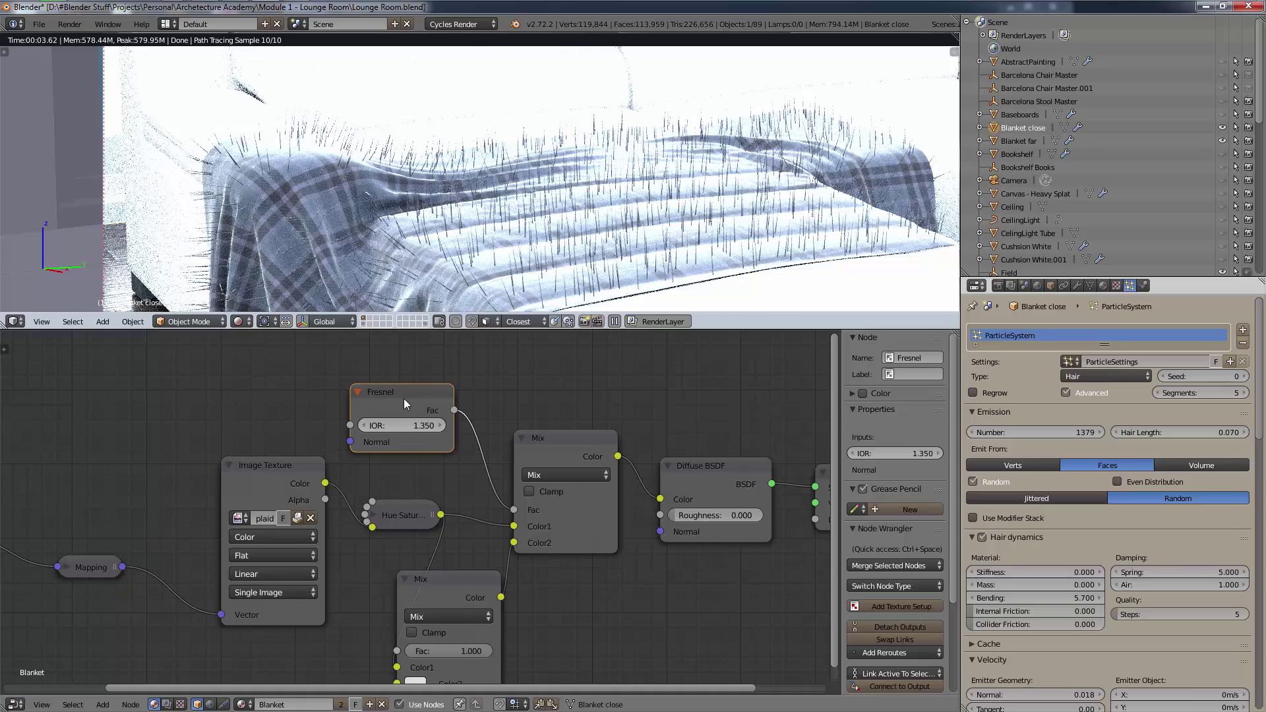
key(m)
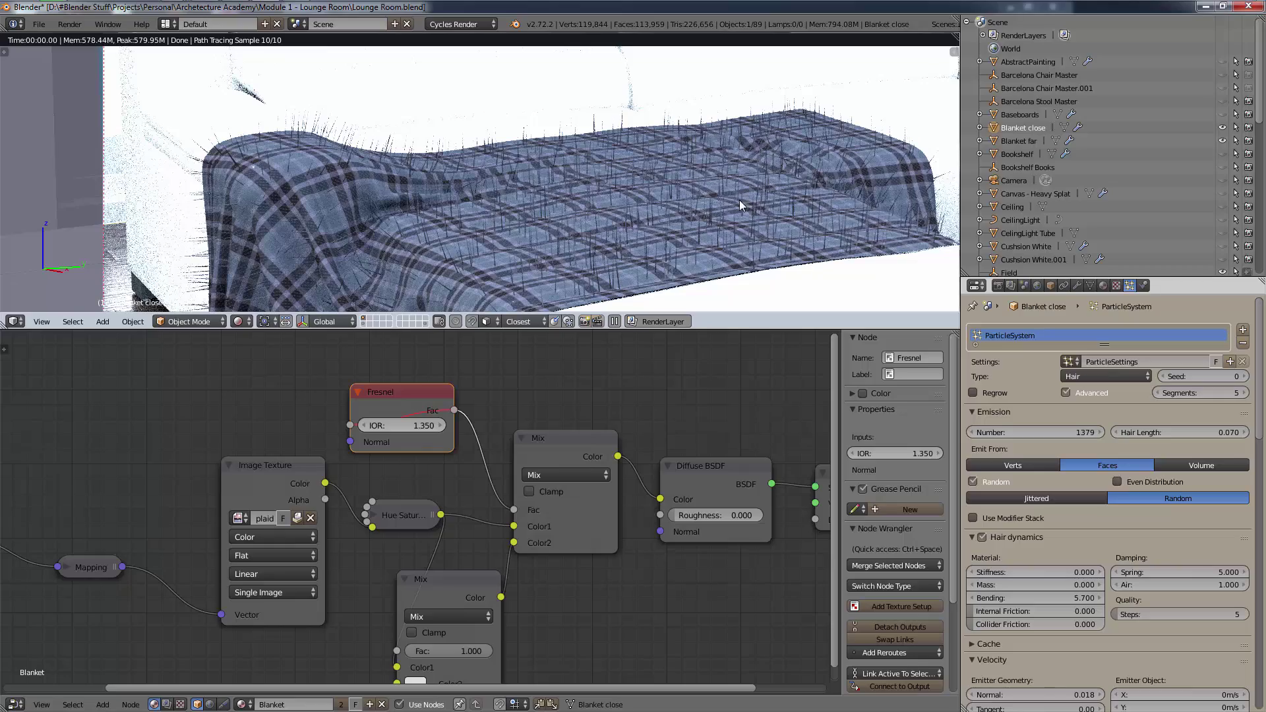
key(ctrl+z)
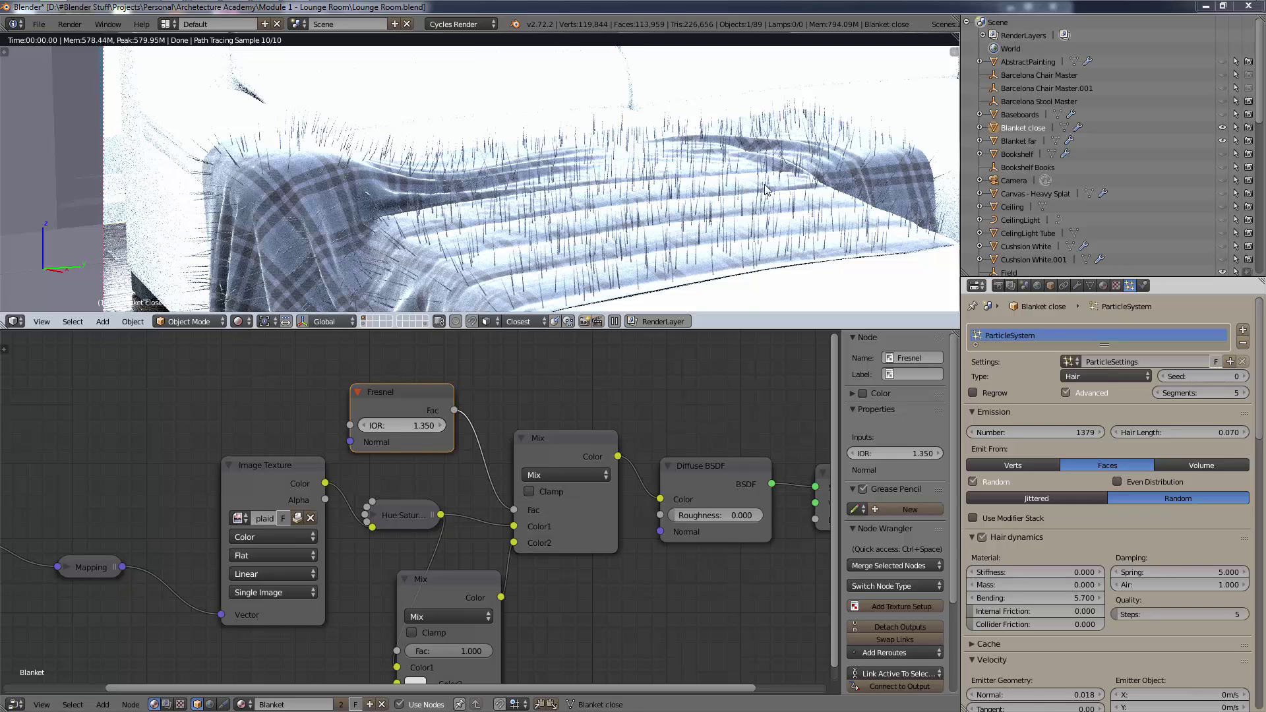
- Mute the blanket material's Fresnel node with M and zoom the camera view out
mouse_move(412, 5)
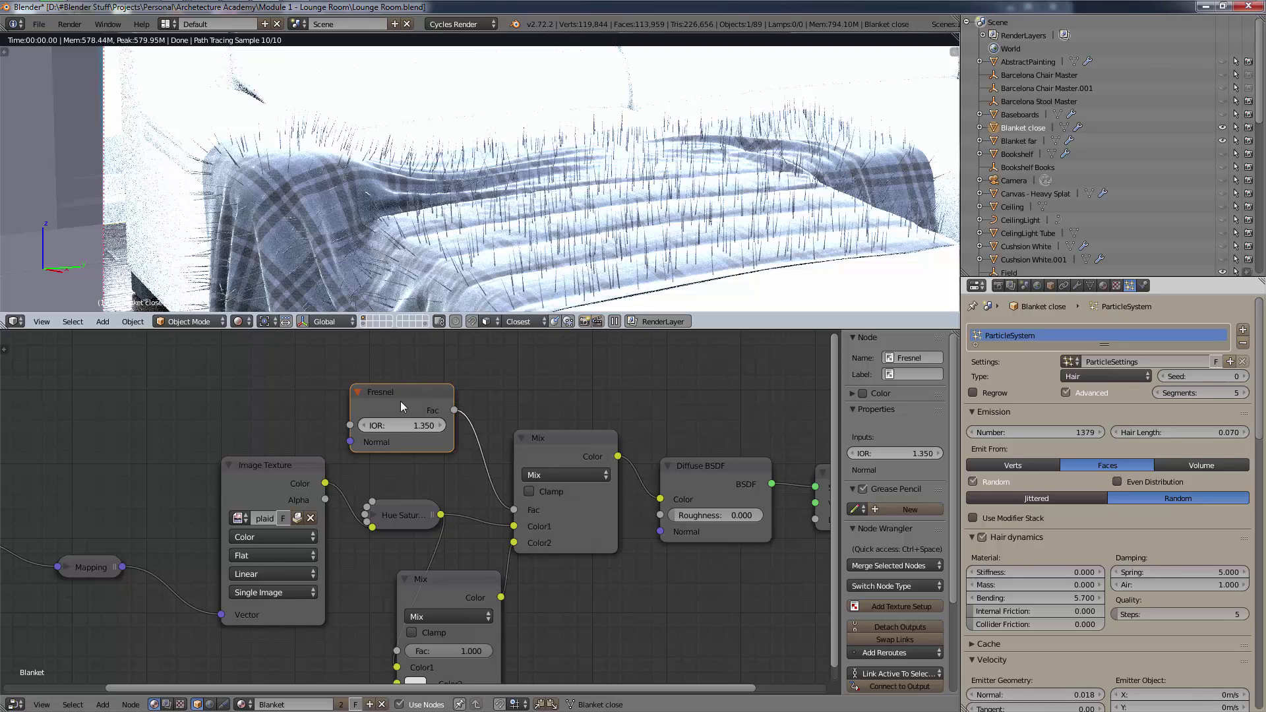
key(m)
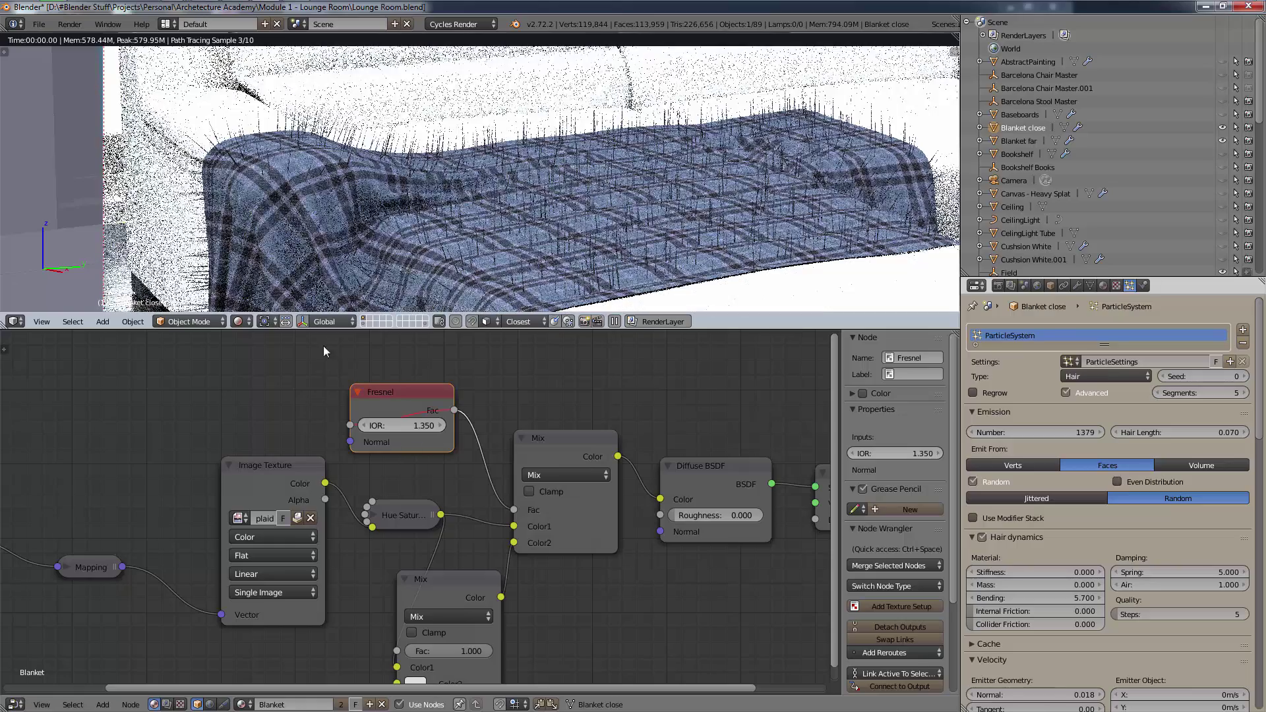
scroll(891, 185, down, 2)
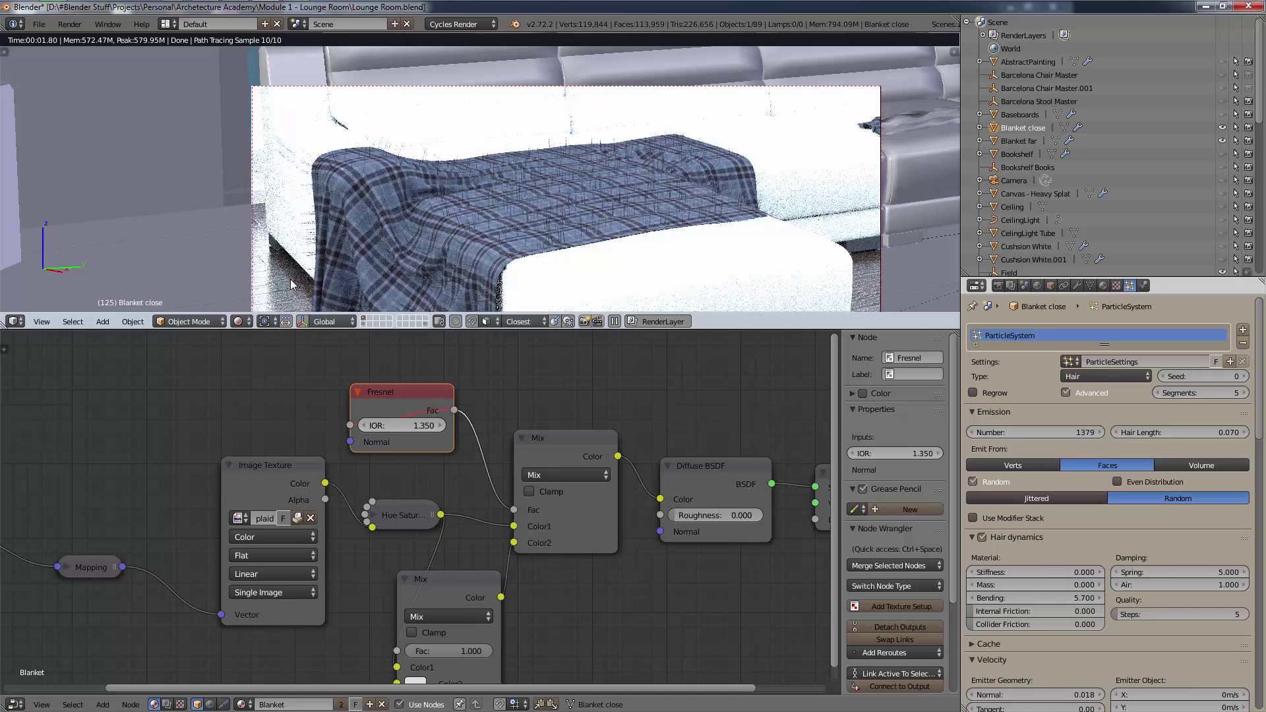
- Inspect the sofa chaise and its base, then reselect the blanket and orbit the rendered view
right_click(515, 193)
right_click(514, 193)
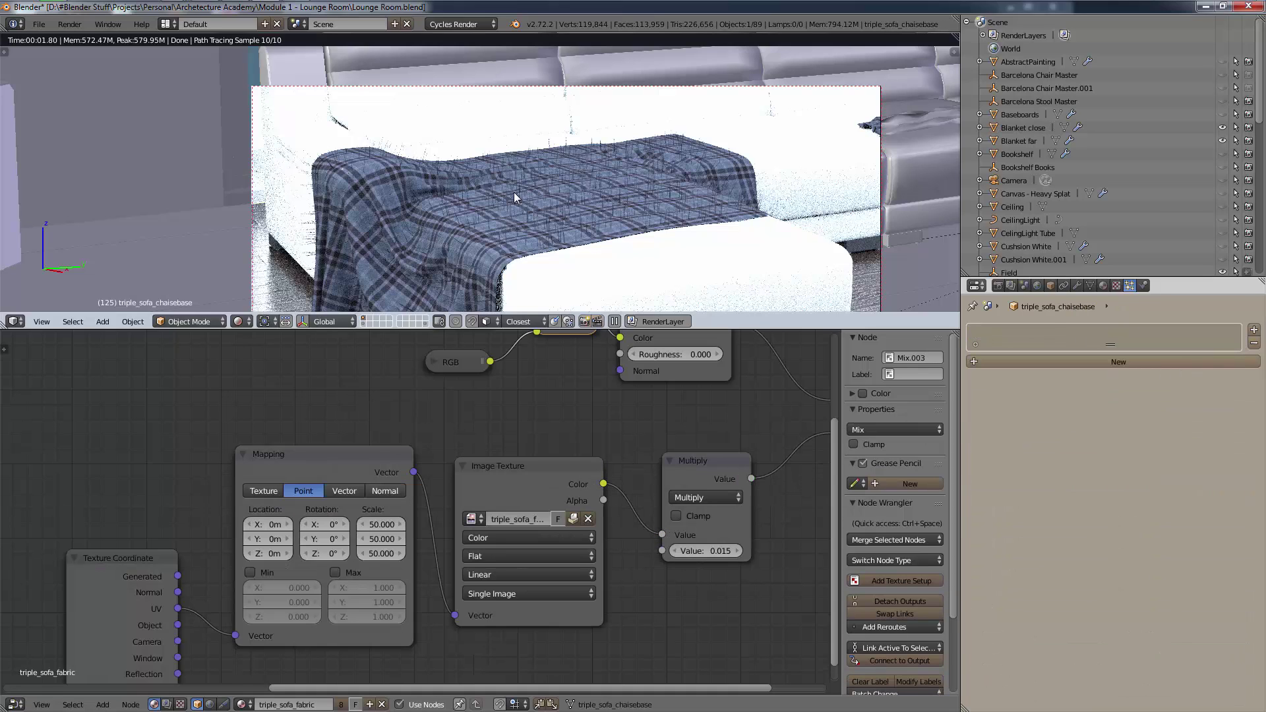
right_click(544, 178)
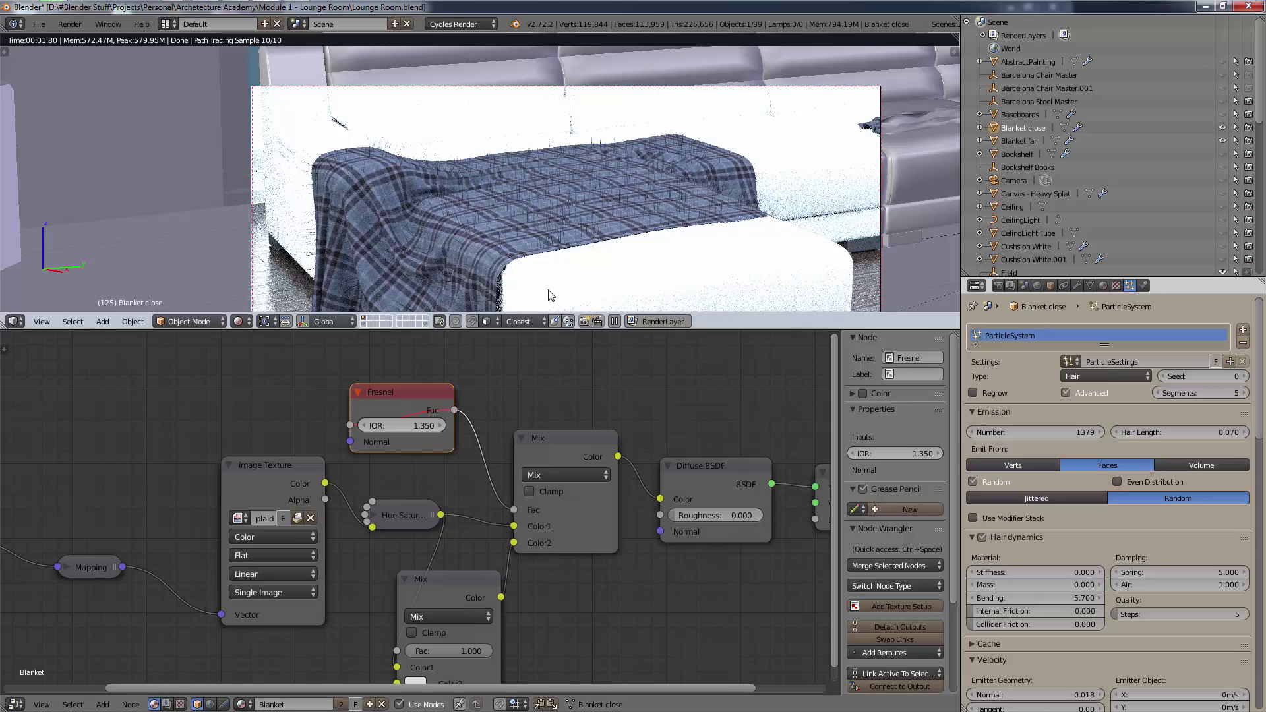
scroll(551, 295, up, 4)
scroll(505, 204, down, 3)
scroll(505, 204, up, 3)
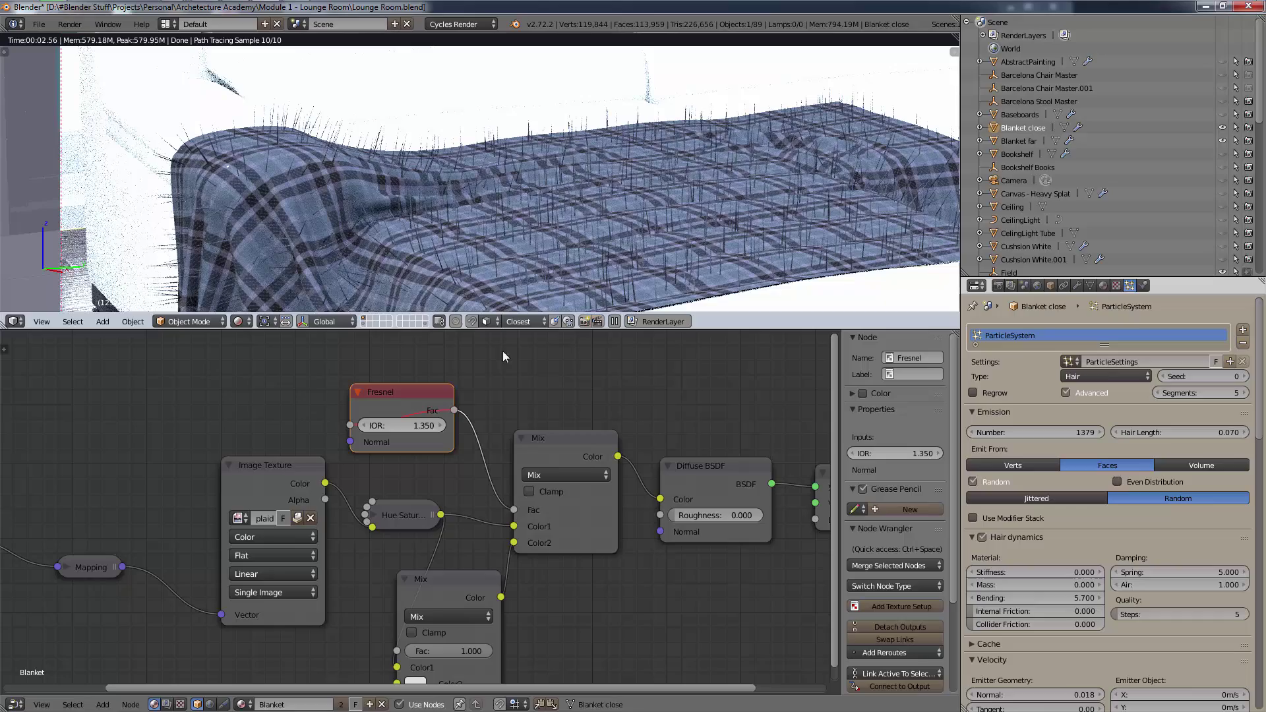
mouse_move(455, 217)
middle_down()
mouse_move(476, 223)
mouse_move(444, 202)
middle_up()
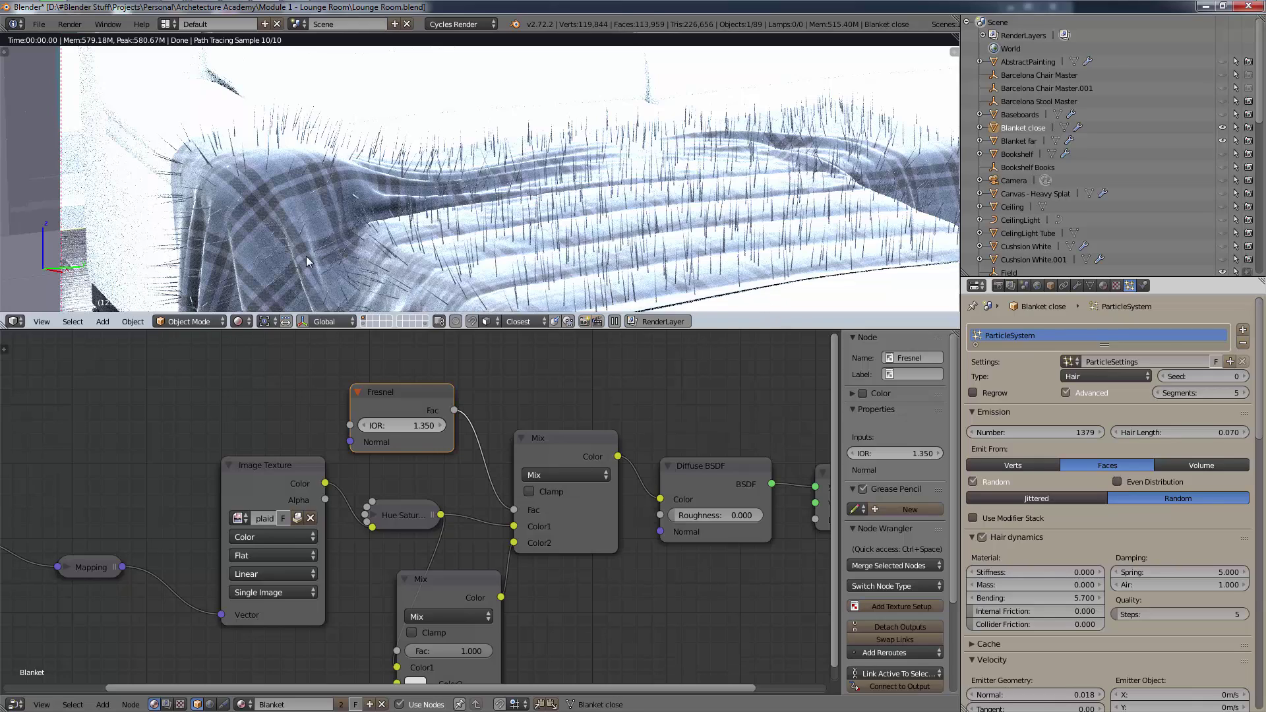
scroll(306, 261, down, 3)
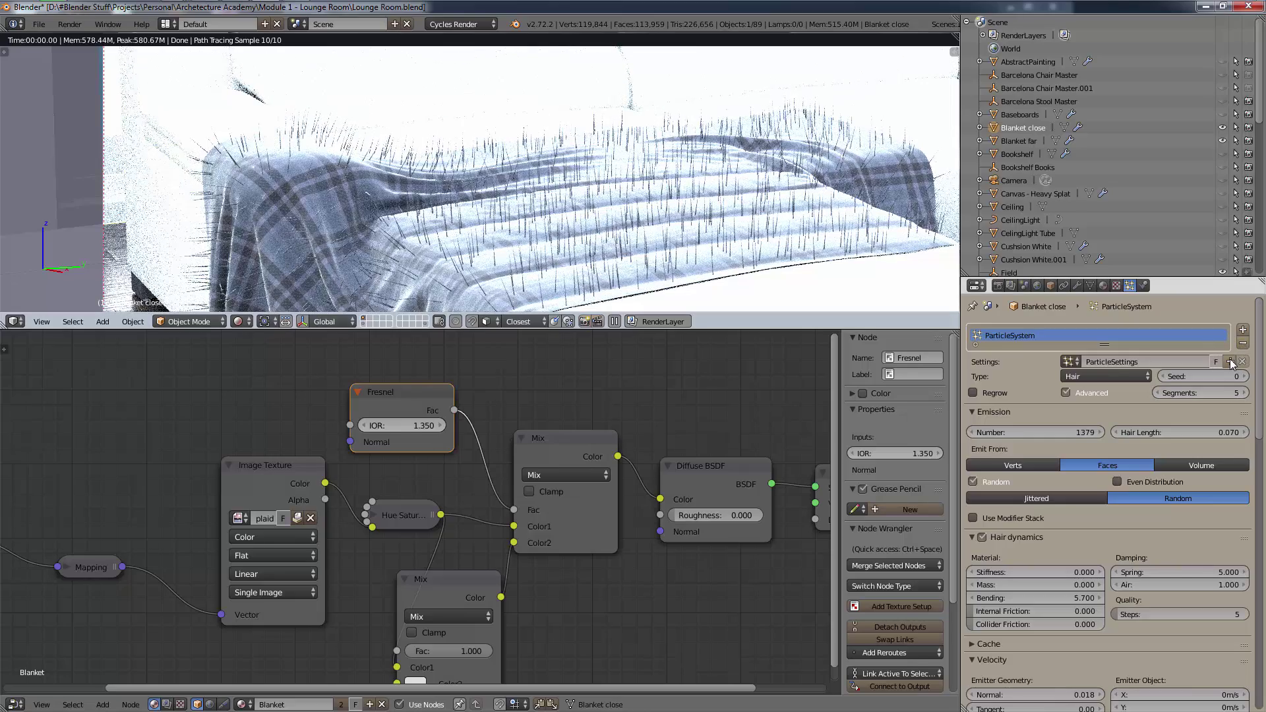
- Unlink the blanket's ParticleSettings, then toggle the Fresnel node off and back on to compare
click(1242, 361)
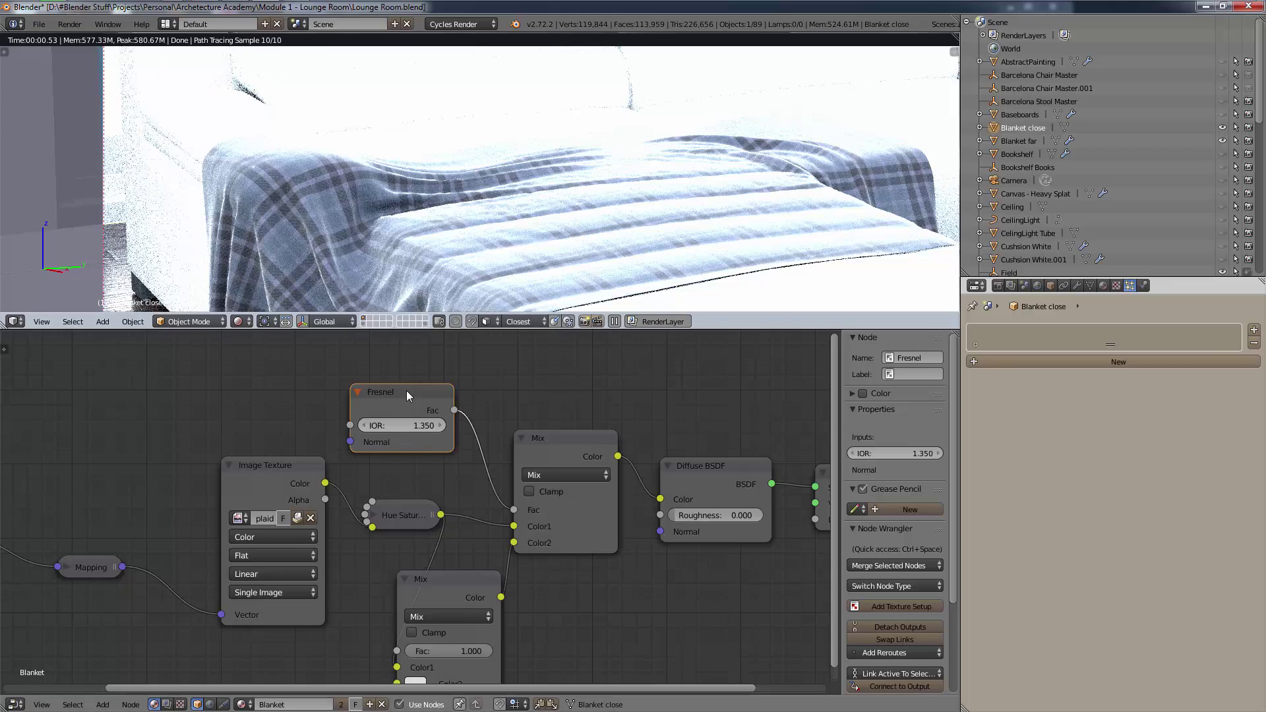
key(m)
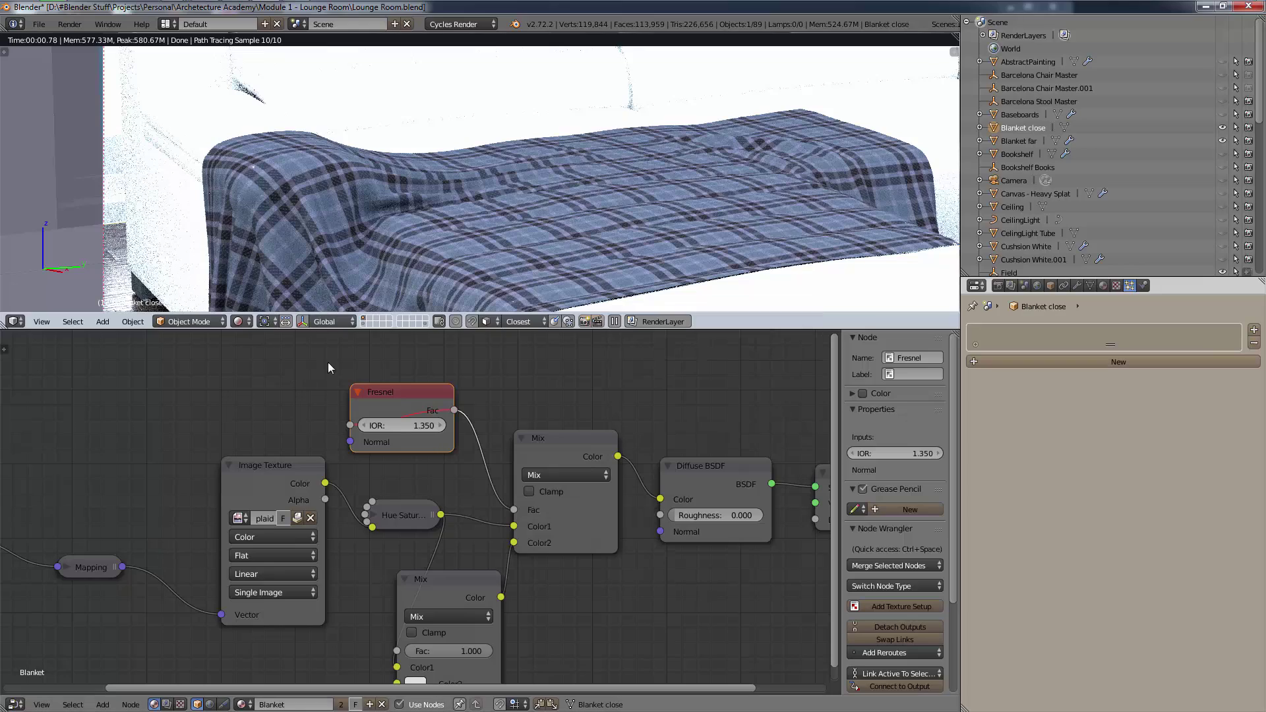
key(m)
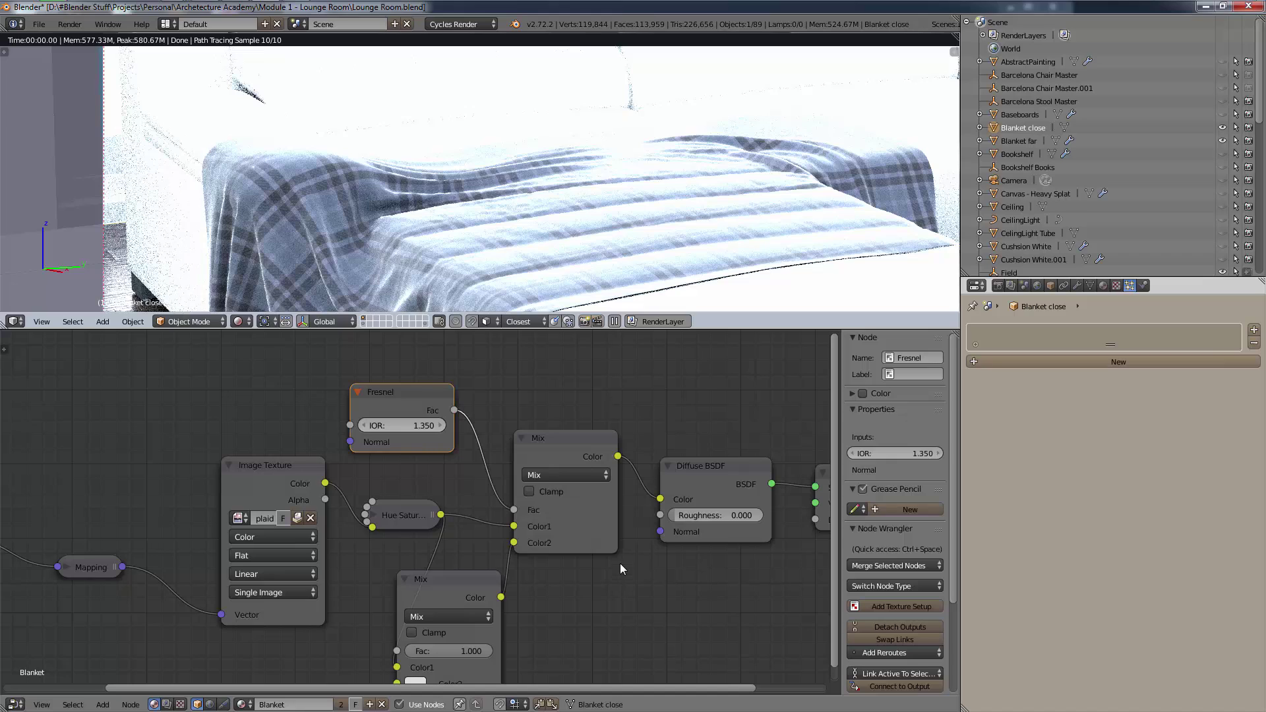
- Reload the start-up file to begin a fresh scene
click(39, 23)
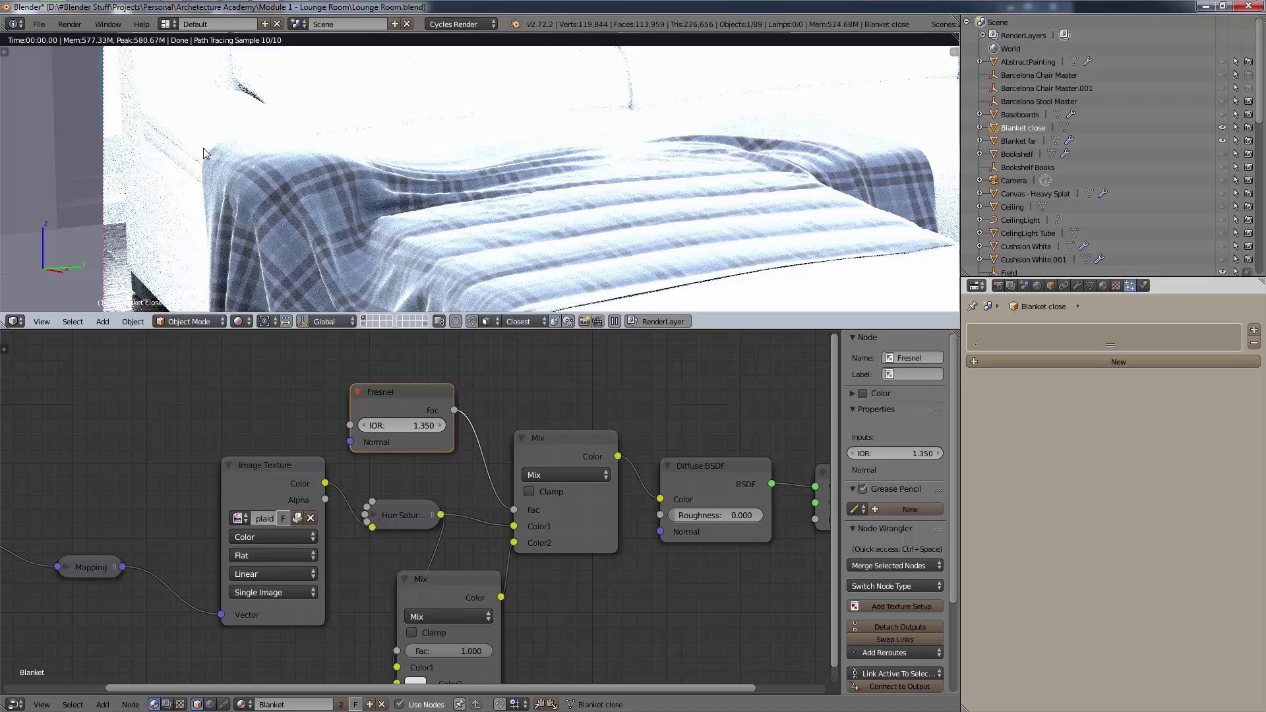
click(39, 24)
click(46, 39)
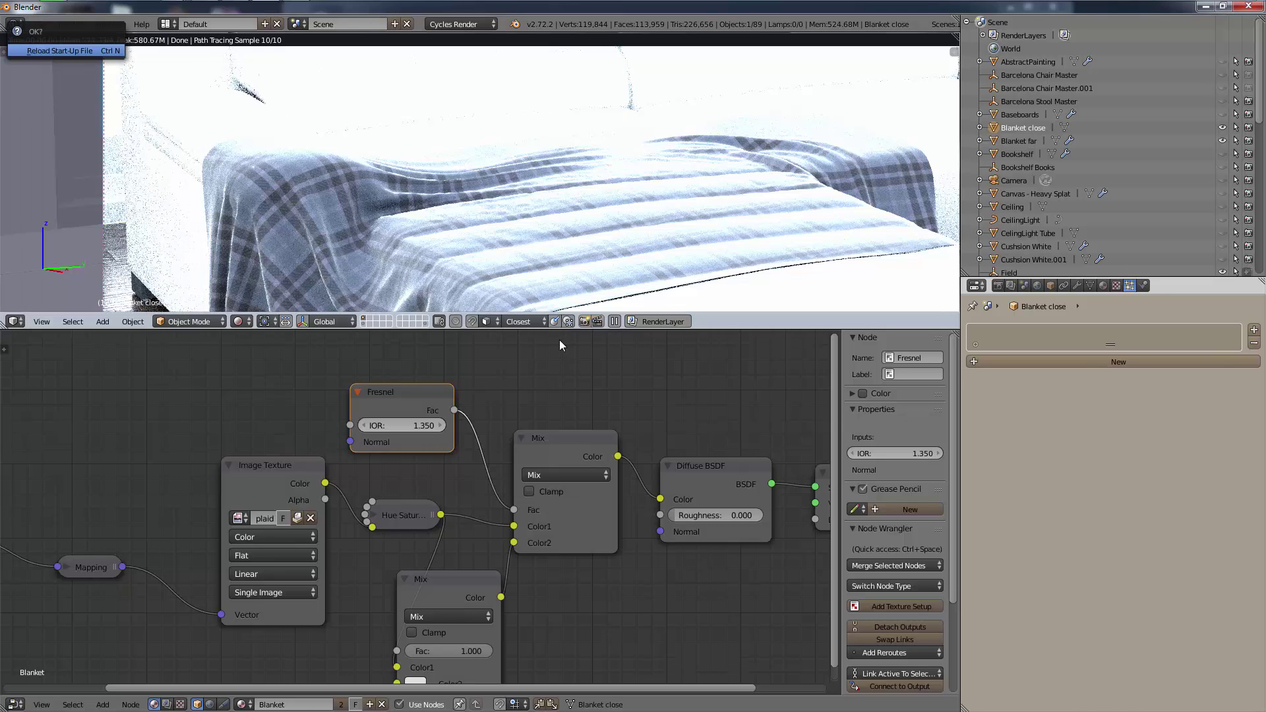
key(Return)
- Add a plane as the floor and scale it up, undoing an accidental grating
key(shift+a)
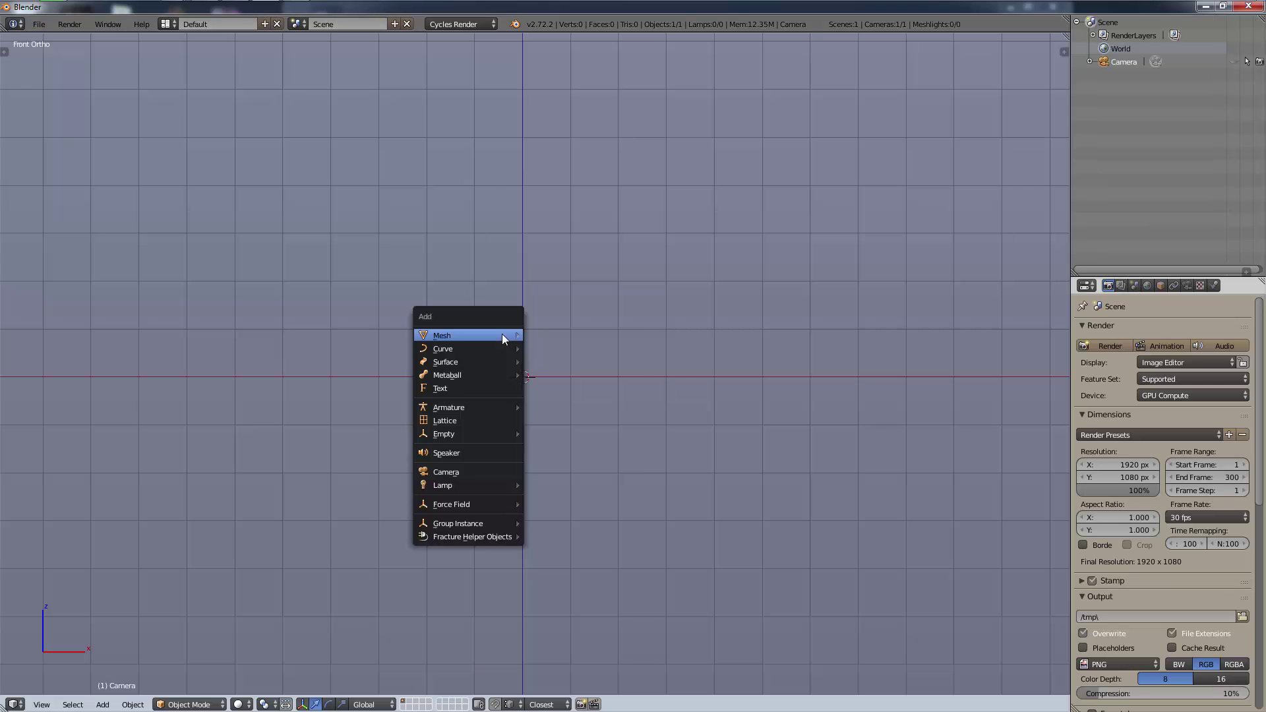
mouse_move(502, 333)
click(619, 342)
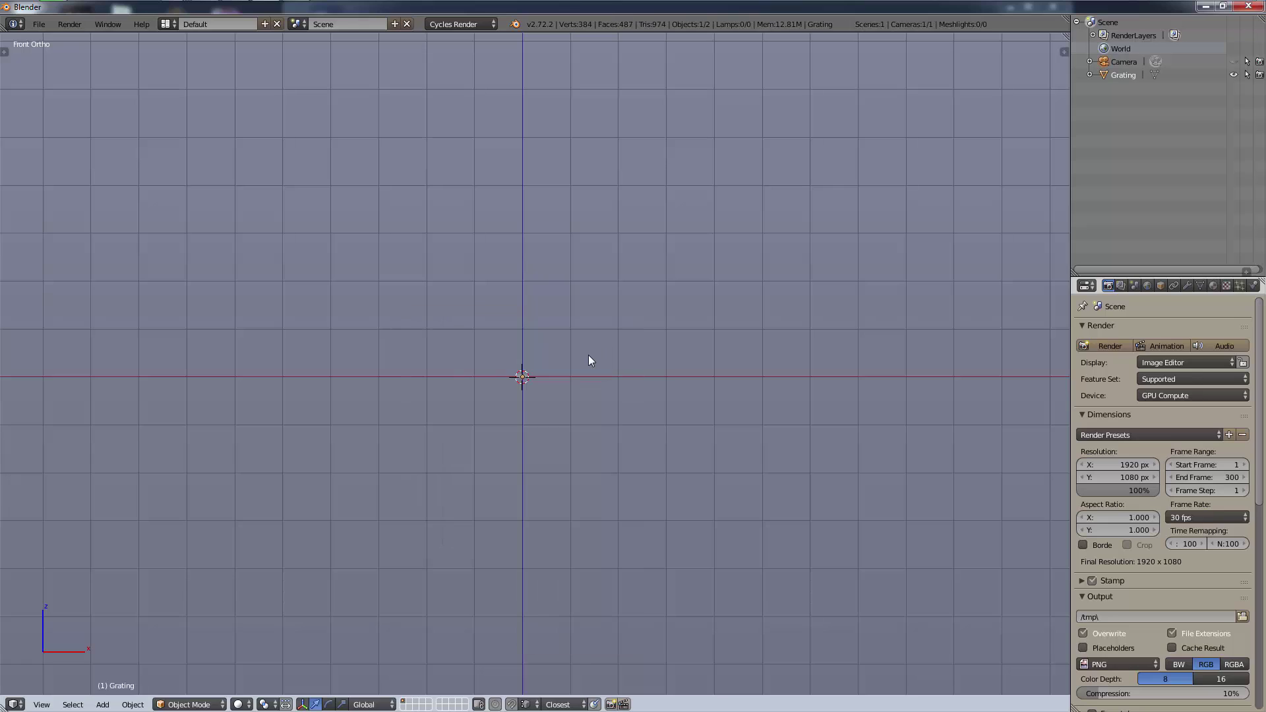
key(ctrl+z)
key(shift+a)
mouse_move(588, 356)
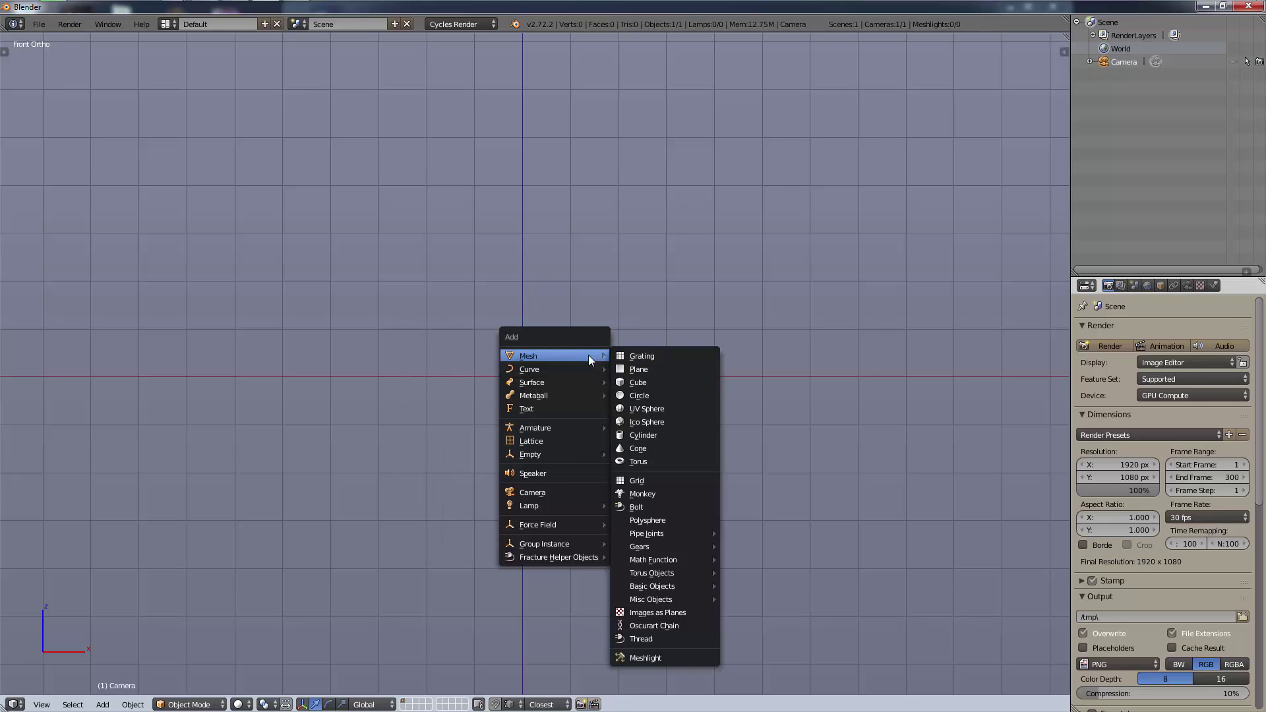
click(639, 369)
key(s)
click(112, 654)
- Add a Circle mesh as the vase base and switch to Edit Mode
key(shift+a)
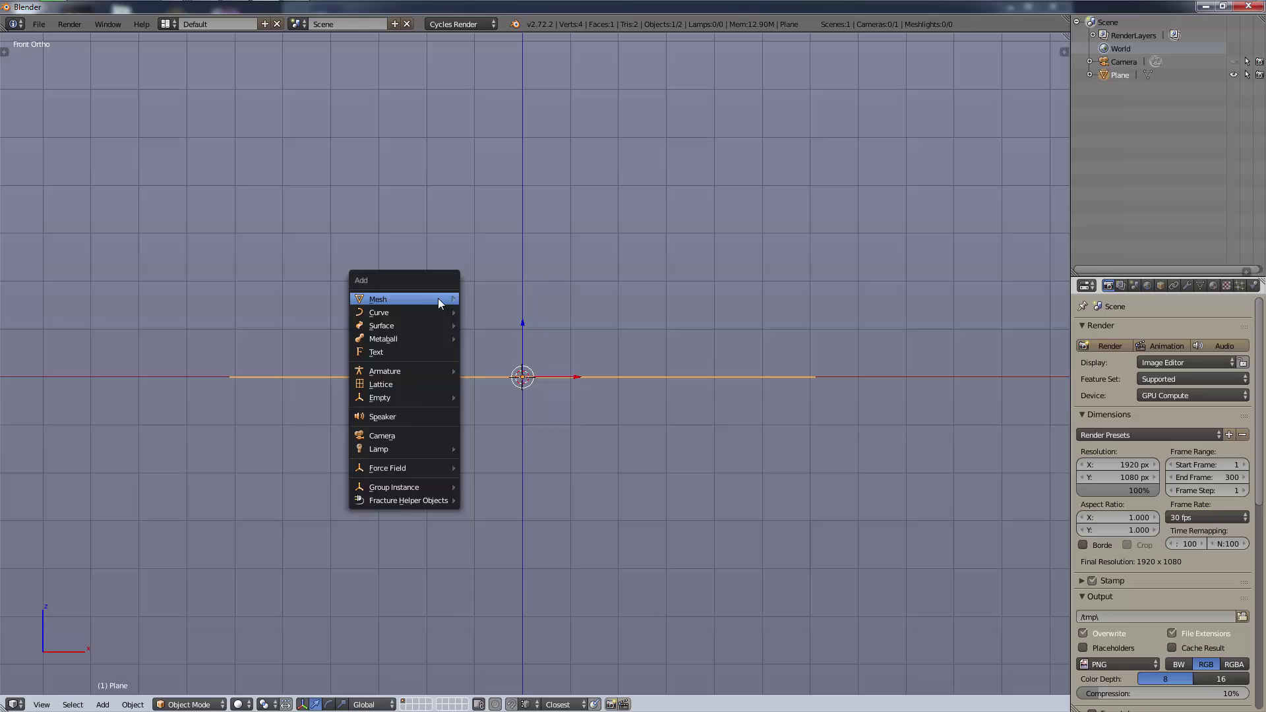
mouse_move(439, 299)
click(536, 332)
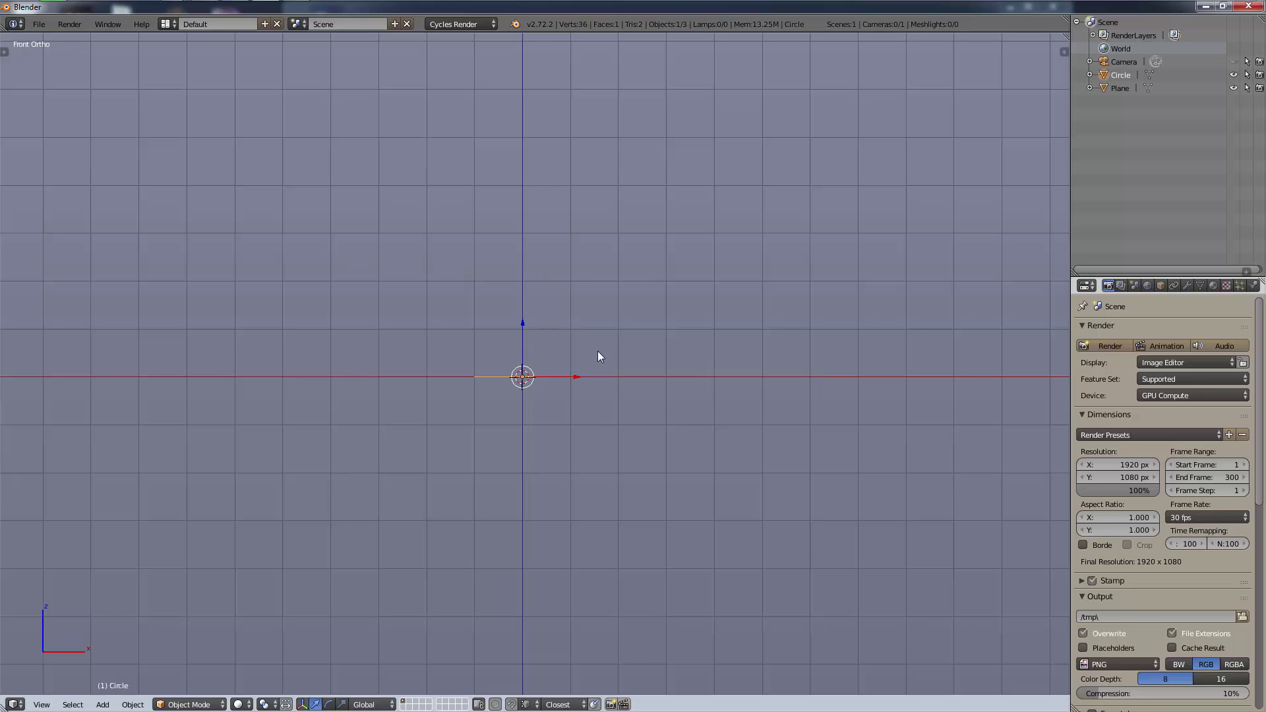
scroll(536, 381, up, 4)
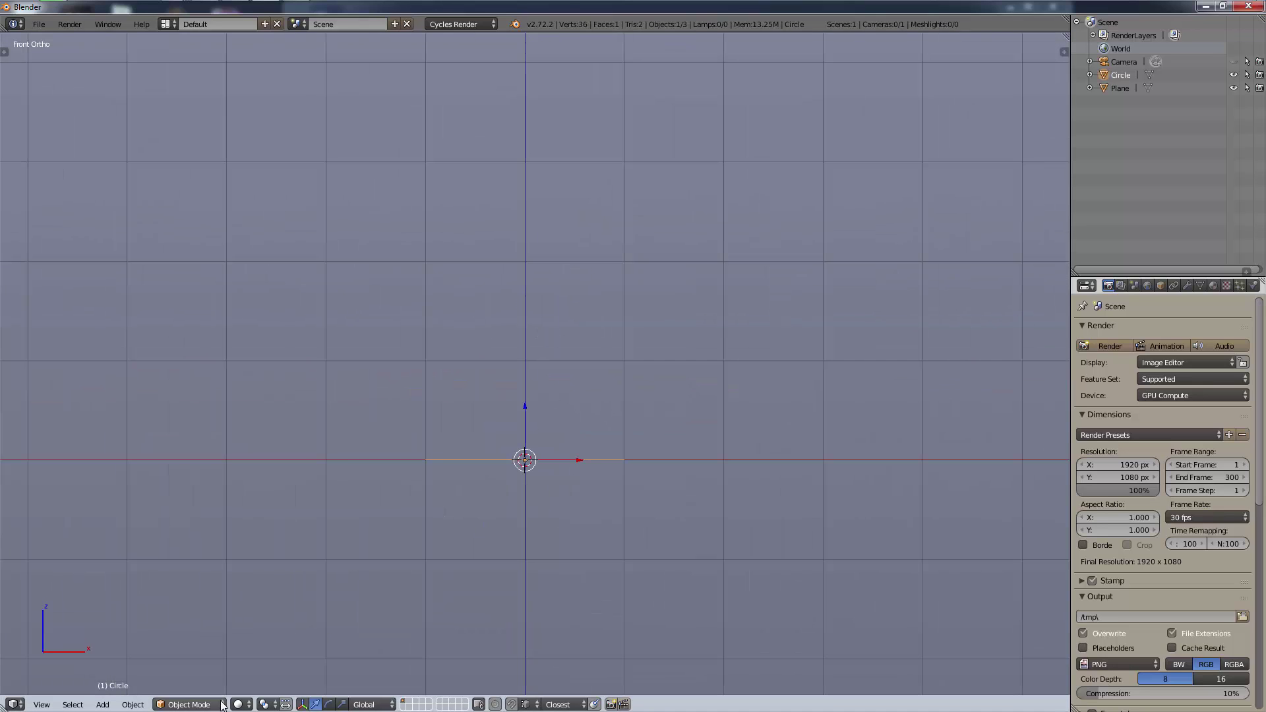
click(189, 704)
click(188, 674)
- Extrude the circle up along Z, widen the top ring, and extrude again into a flared vase
key(e)
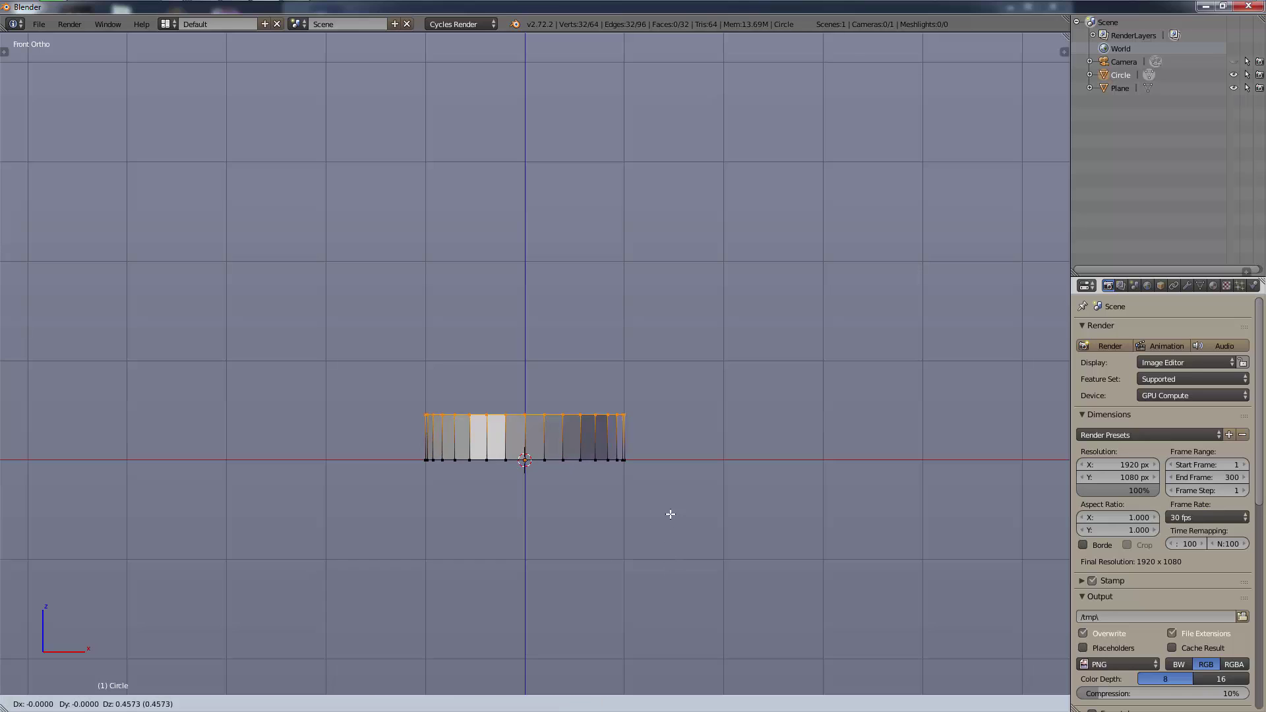
key(z)
click(672, 363)
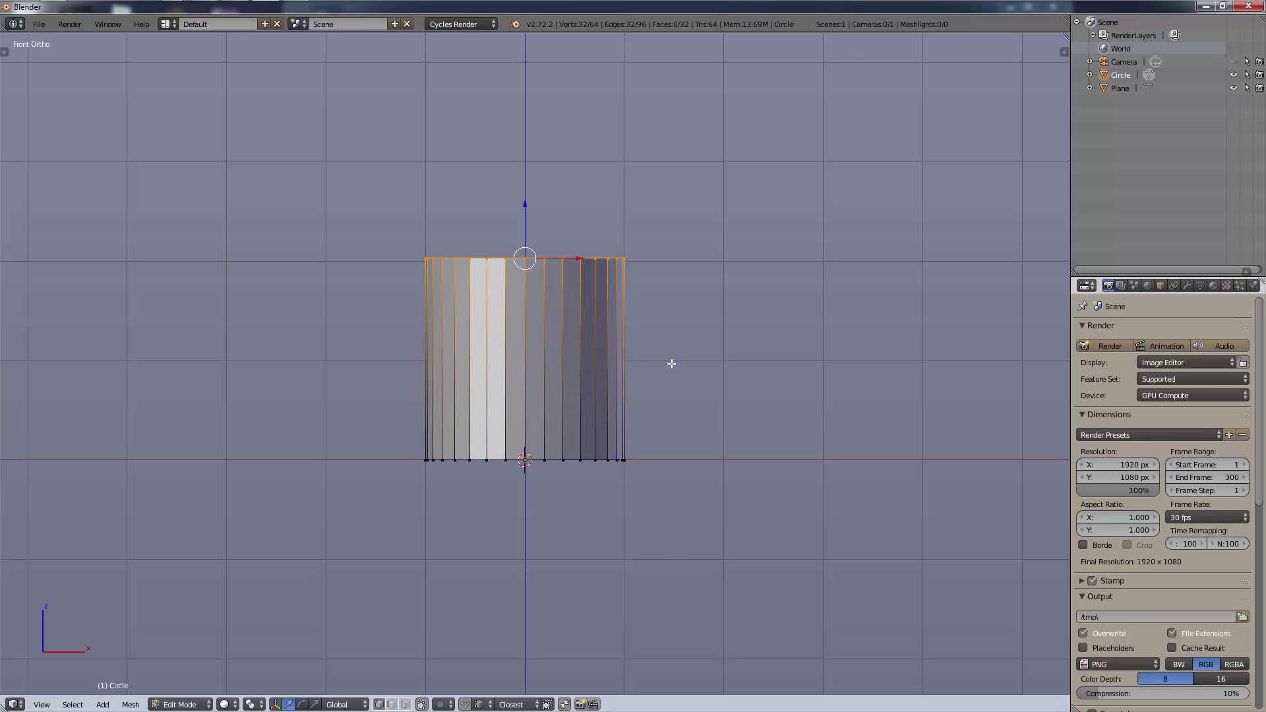
key(s)
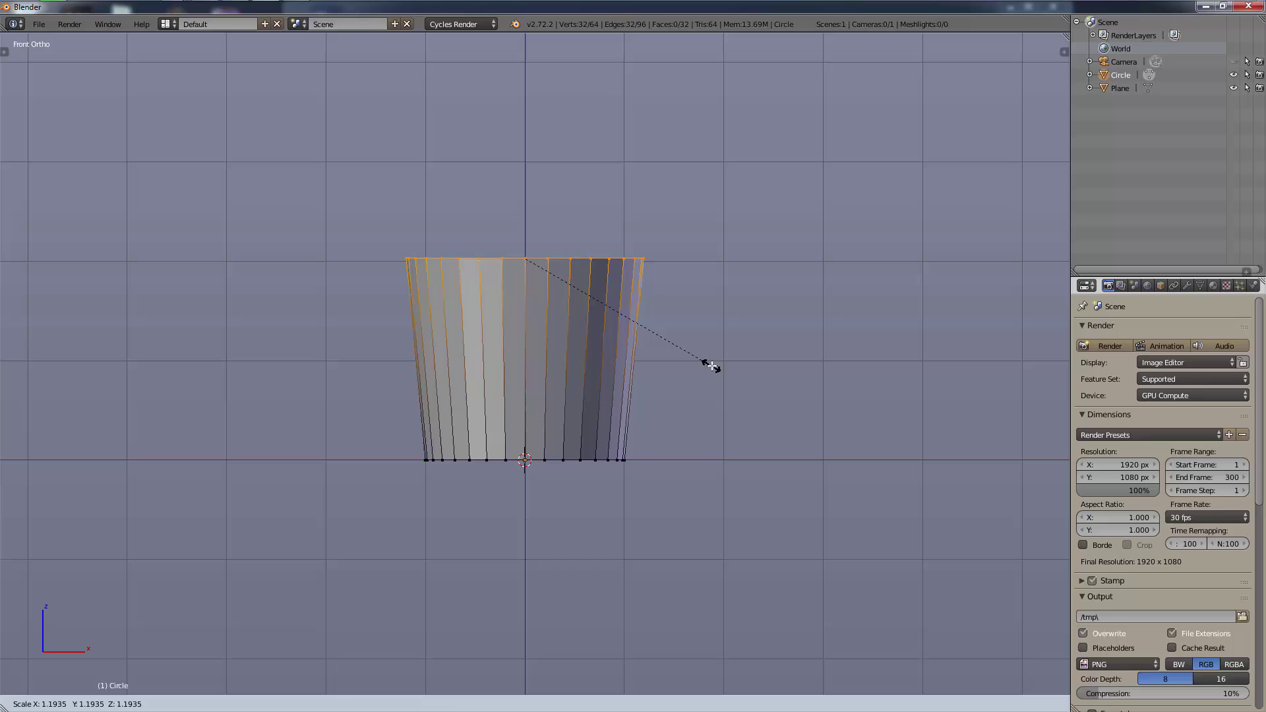
click(712, 364)
key(e)
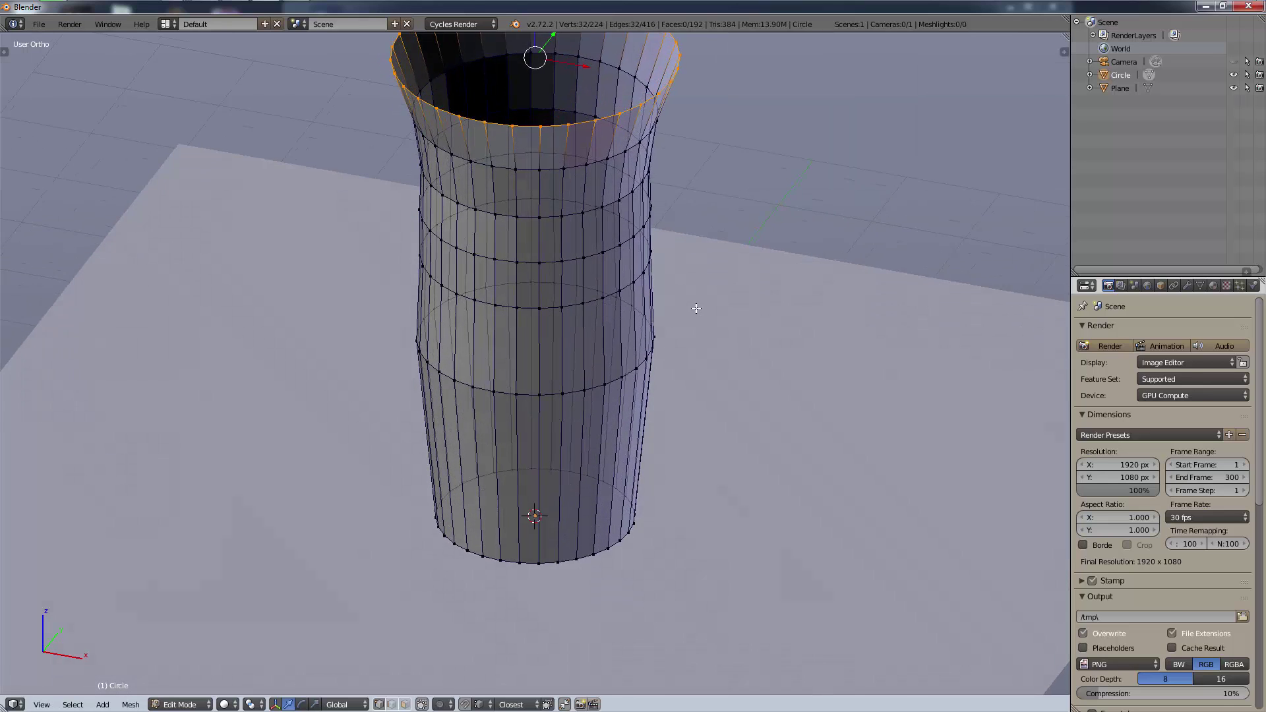
middle_drag(695, 307, 670, 387)
scroll(670, 387, down, 1)
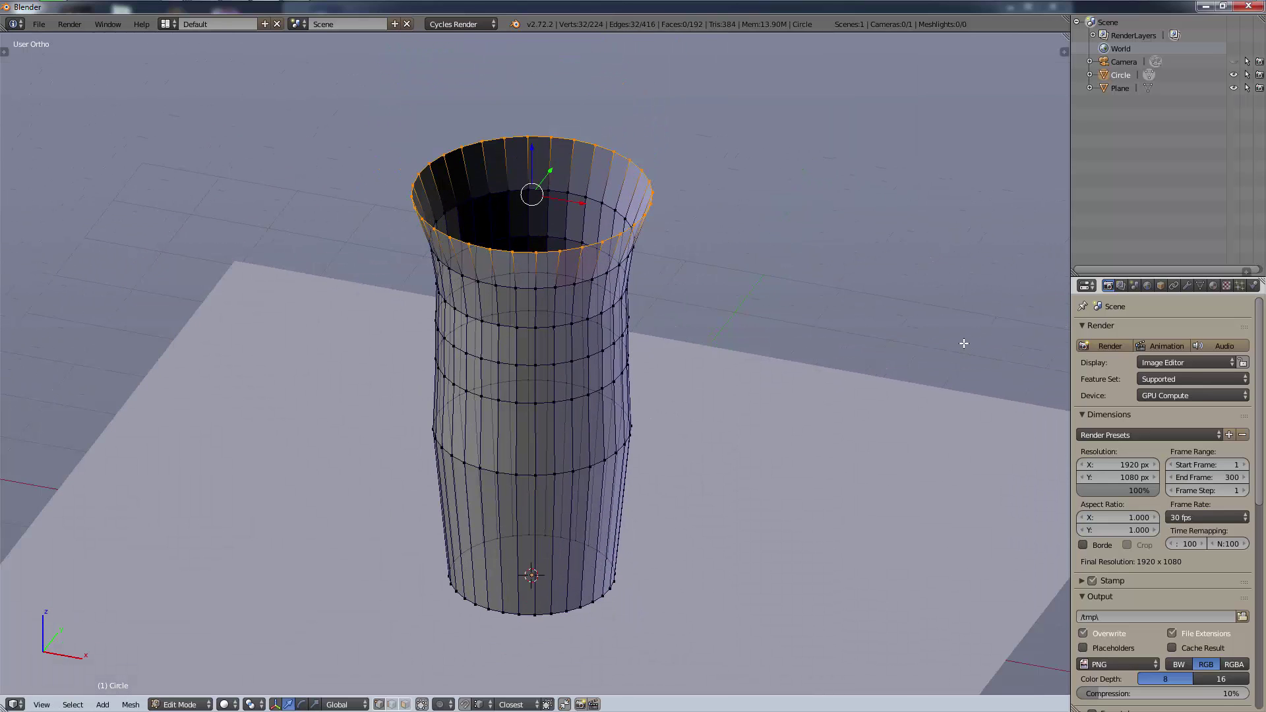
- Add a Solidify modifier to the vase from the Modifiers tab
click(1200, 285)
click(1213, 285)
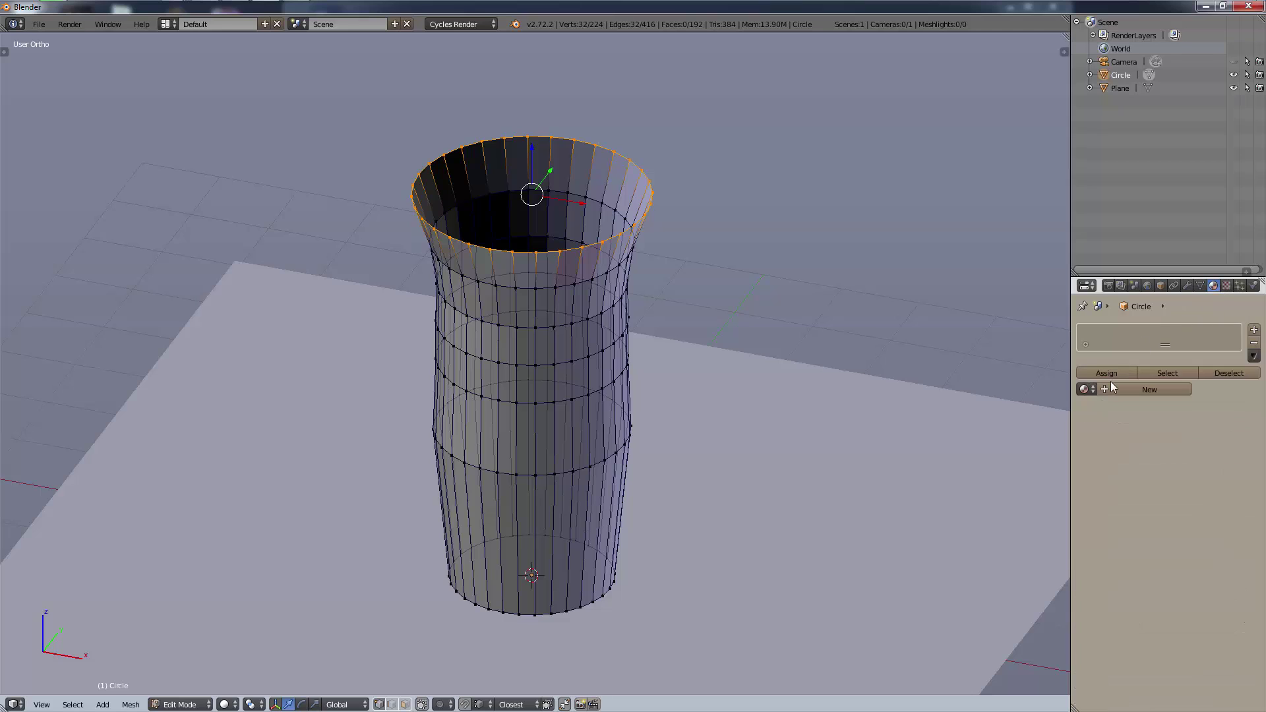
click(1187, 285)
click(1115, 331)
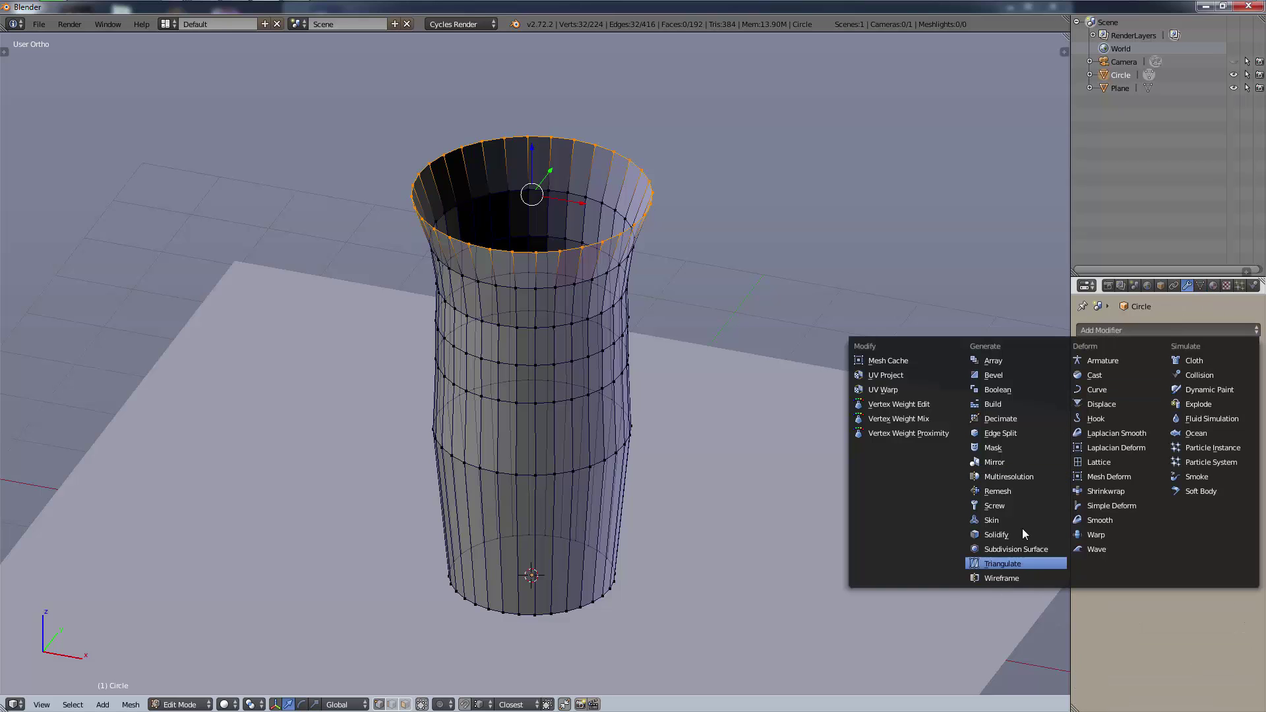
click(997, 535)
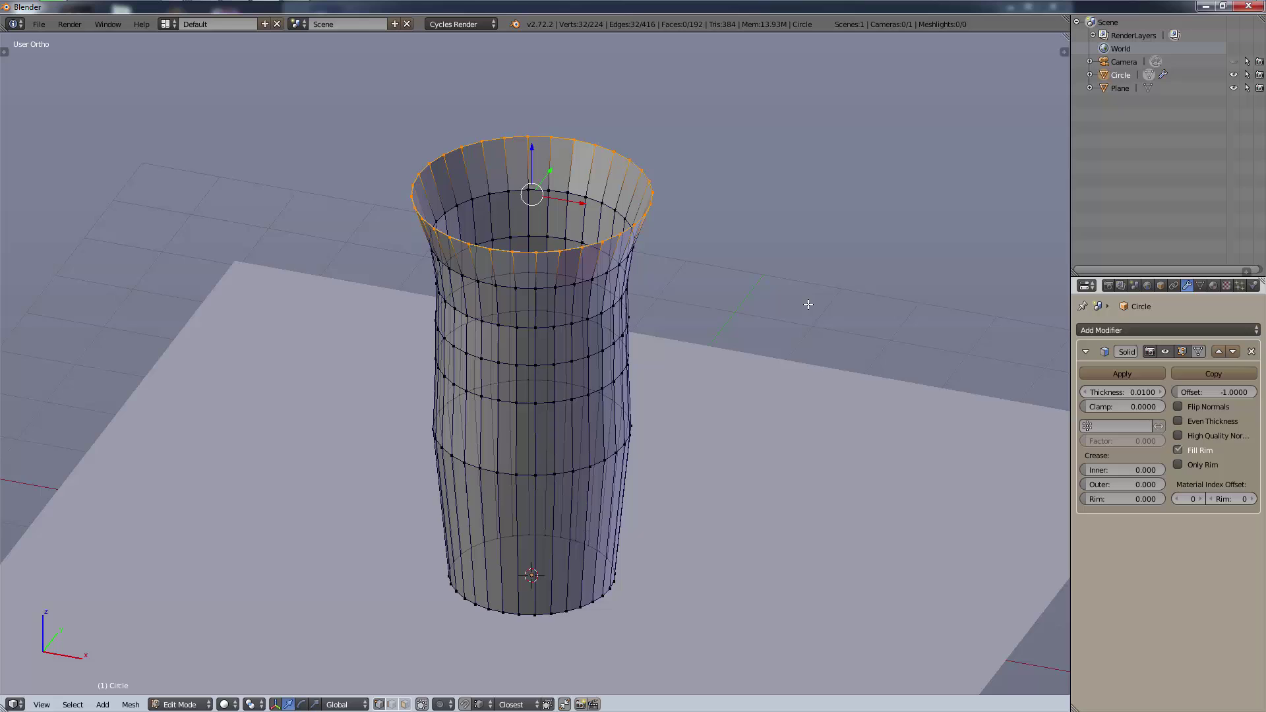
- Set Solidify thickness to 0.134 and apply it in Object Mode
middle_drag(808, 305, 685, 365)
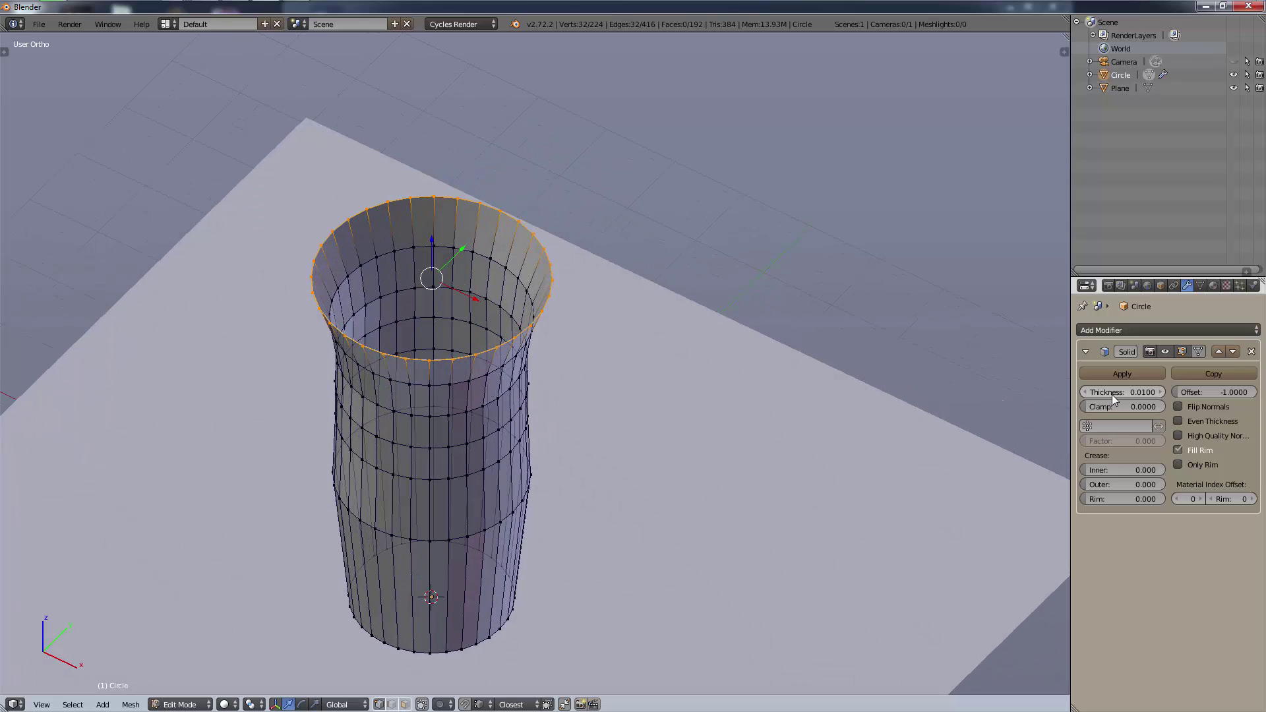
drag(1113, 399, 1150, 399)
click(1121, 373)
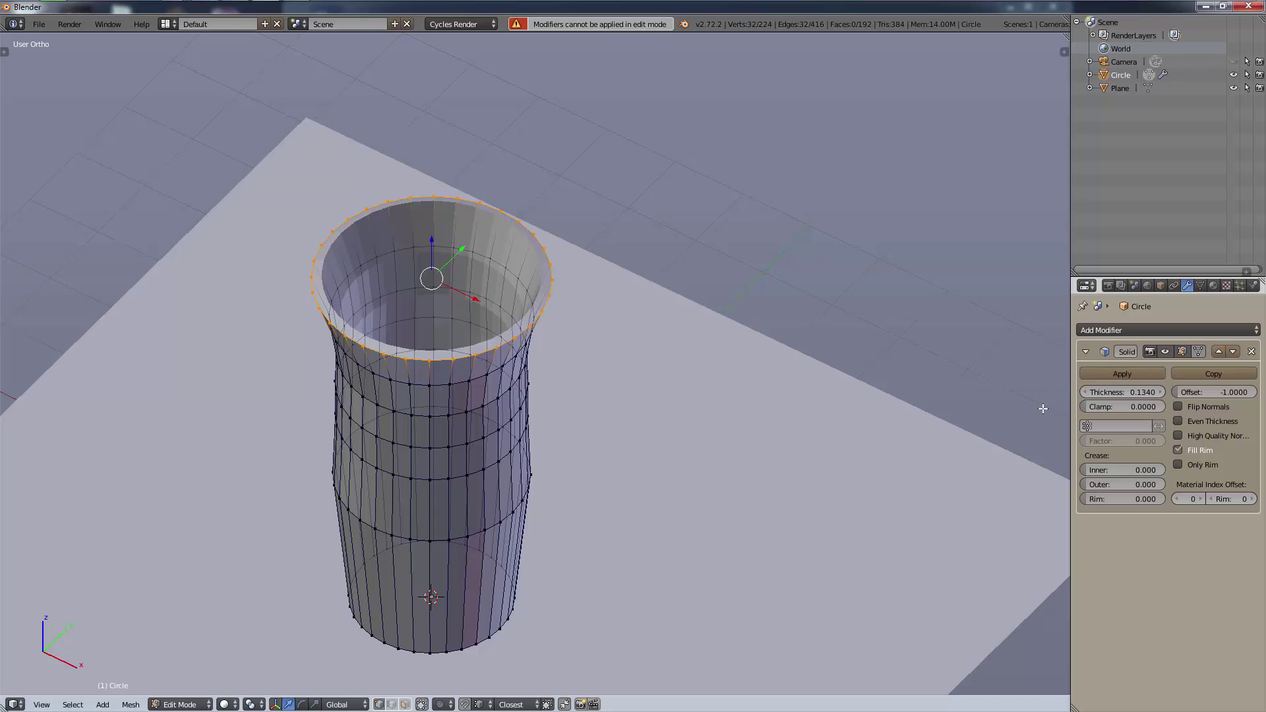
click(202, 706)
click(181, 687)
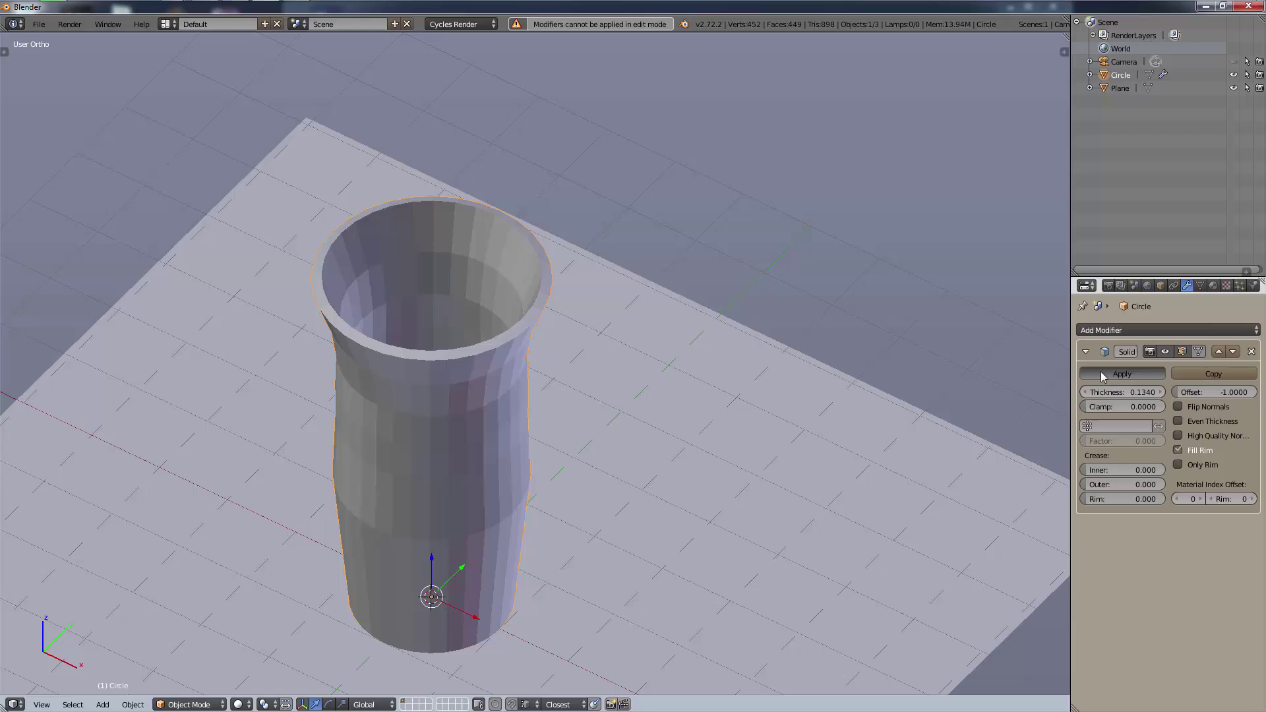
click(1122, 374)
key(Tab)
- Reselect the vase and set its shading to smooth
right_click(339, 469)
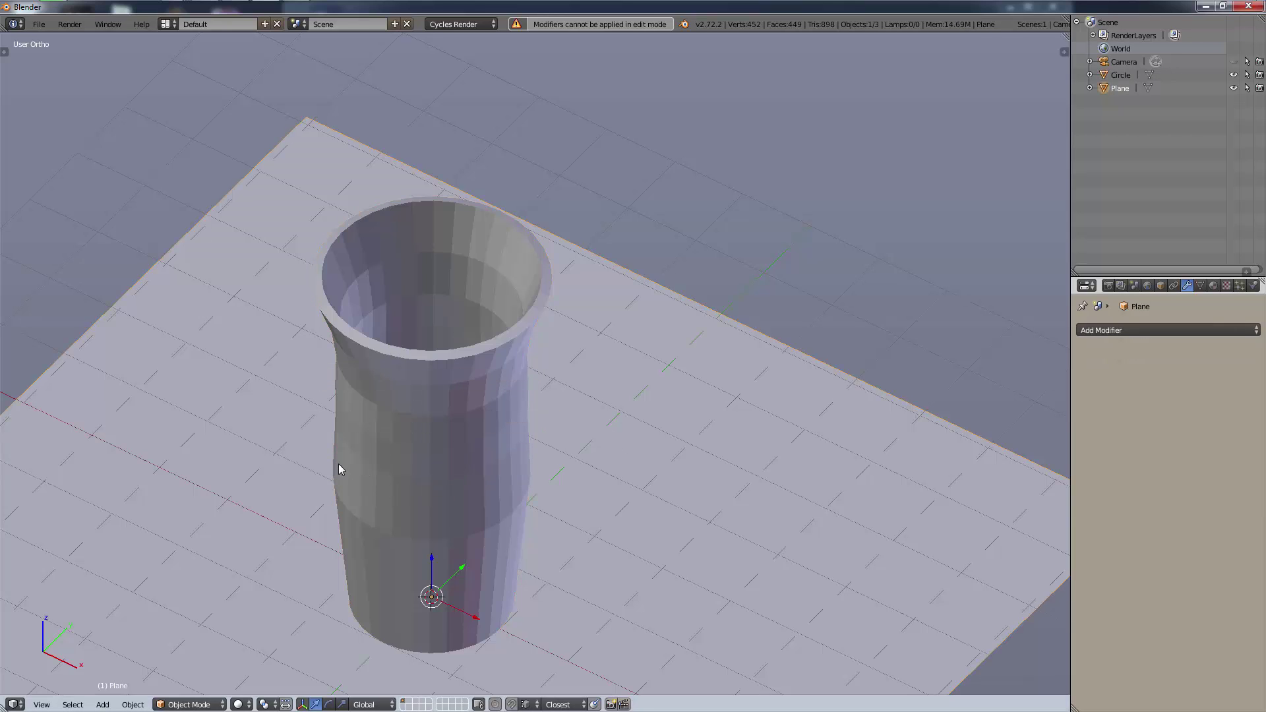
right_click(446, 432)
key(z)
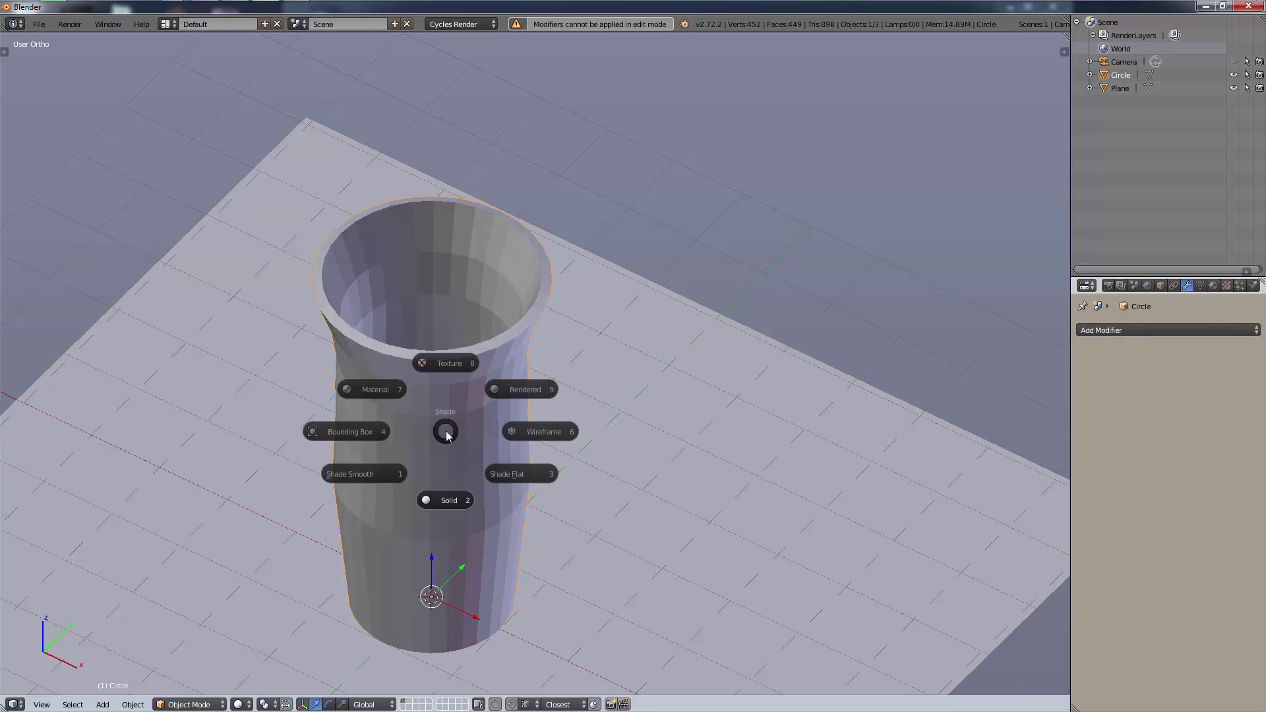
click(551, 407)
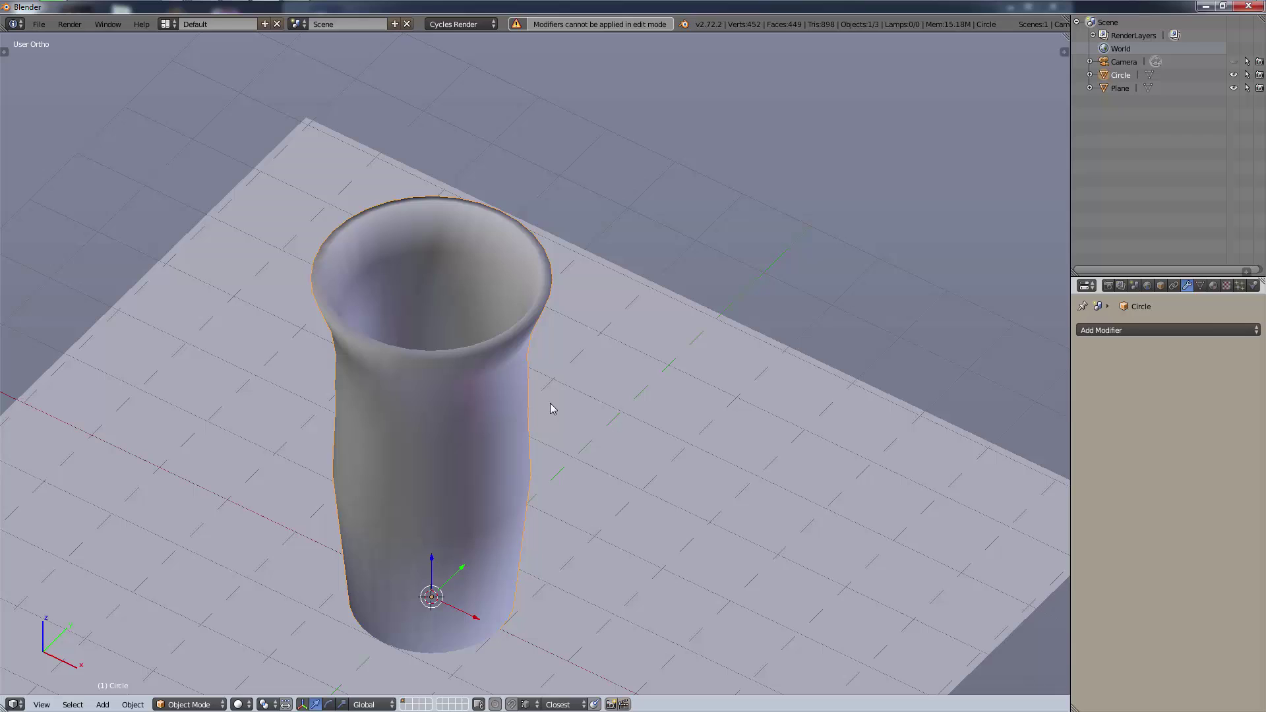
- Add and apply an Edge Split modifier, then create a new material for the vase
click(1167, 329)
click(1012, 433)
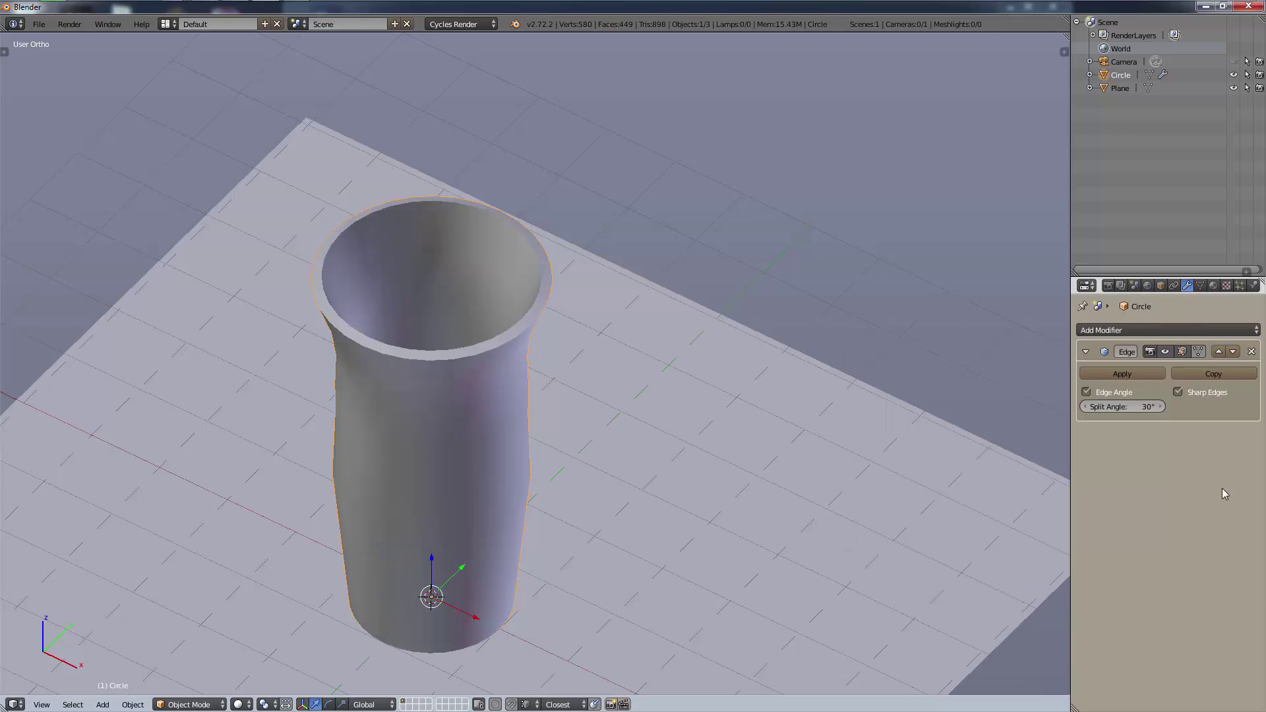
click(1124, 407)
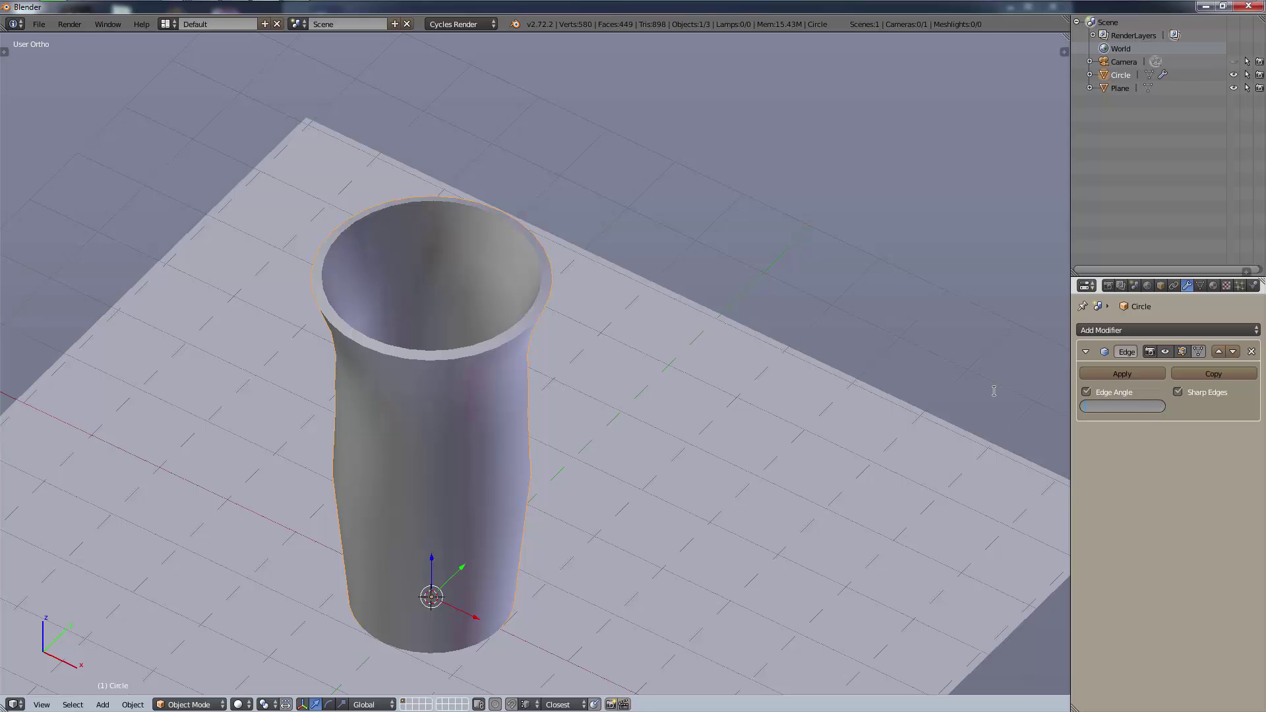
key(Escape)
click(1121, 373)
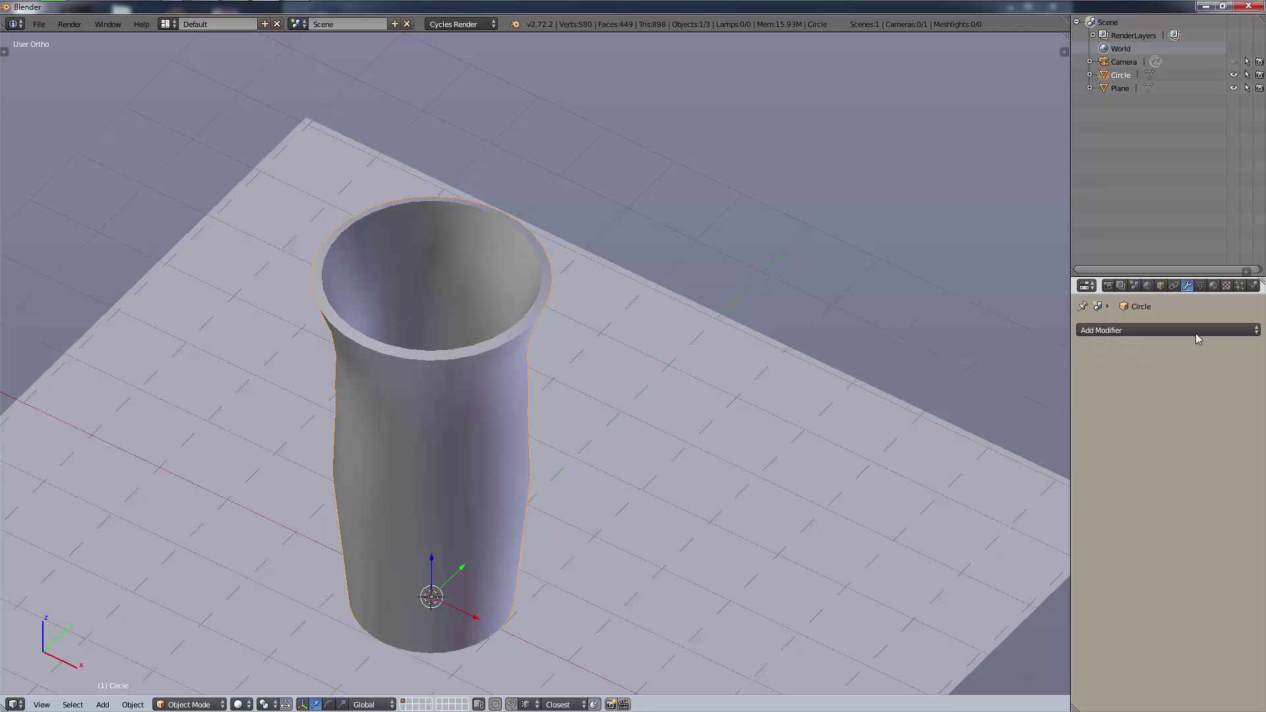
click(1212, 285)
click(1128, 375)
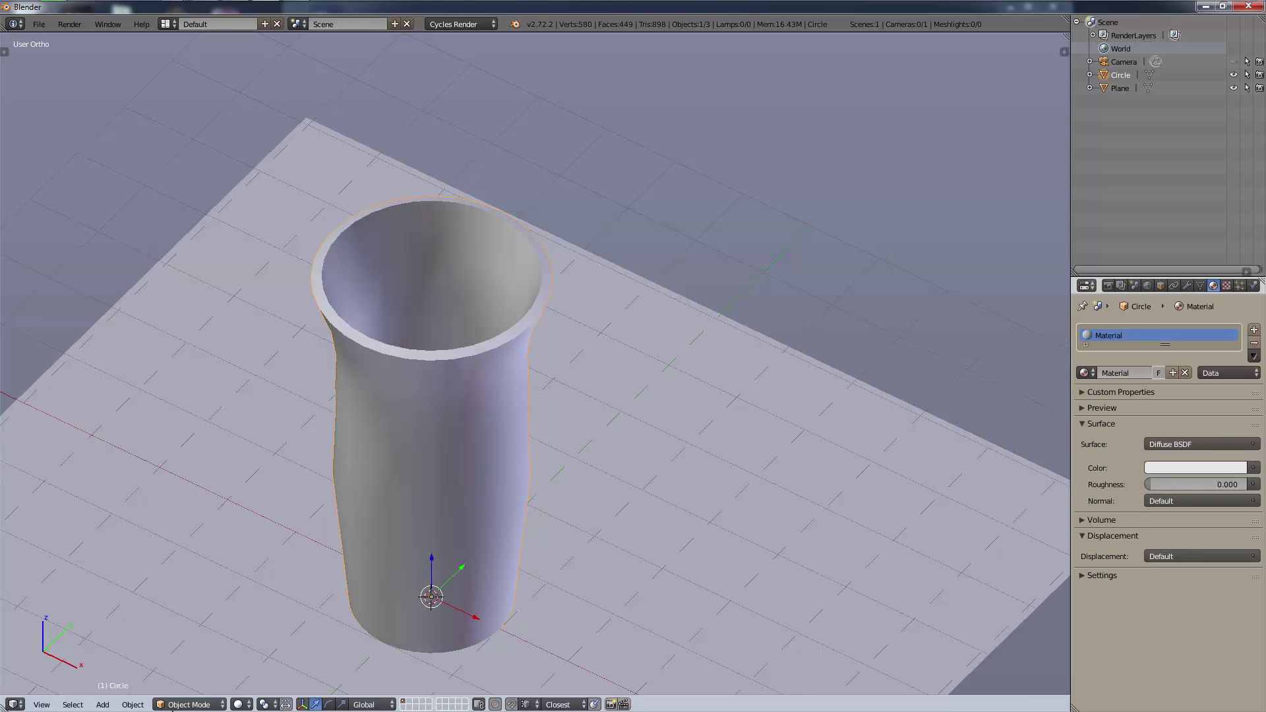
- Split the 3D view and turn the lower area into a Node Editor
scroll(675, 337, down, 1)
shift+middle_drag(675, 338, 739, 307)
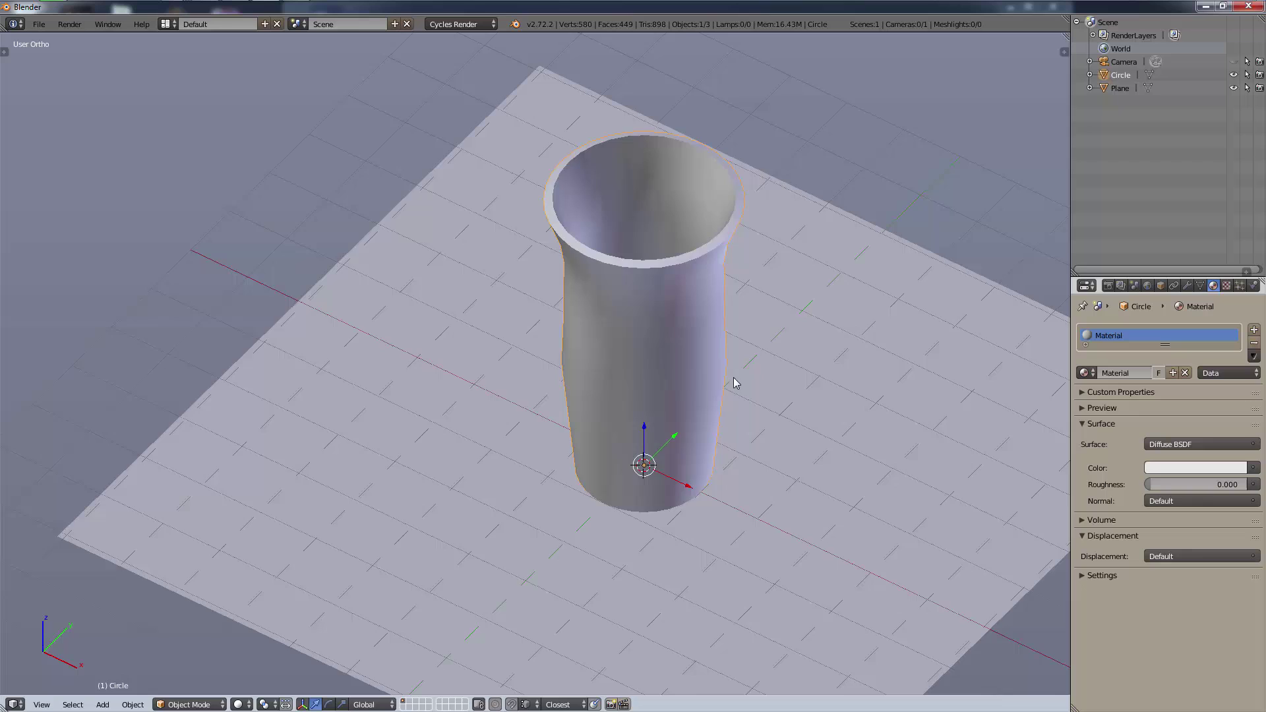
shift+middle_drag(736, 383, 460, 466)
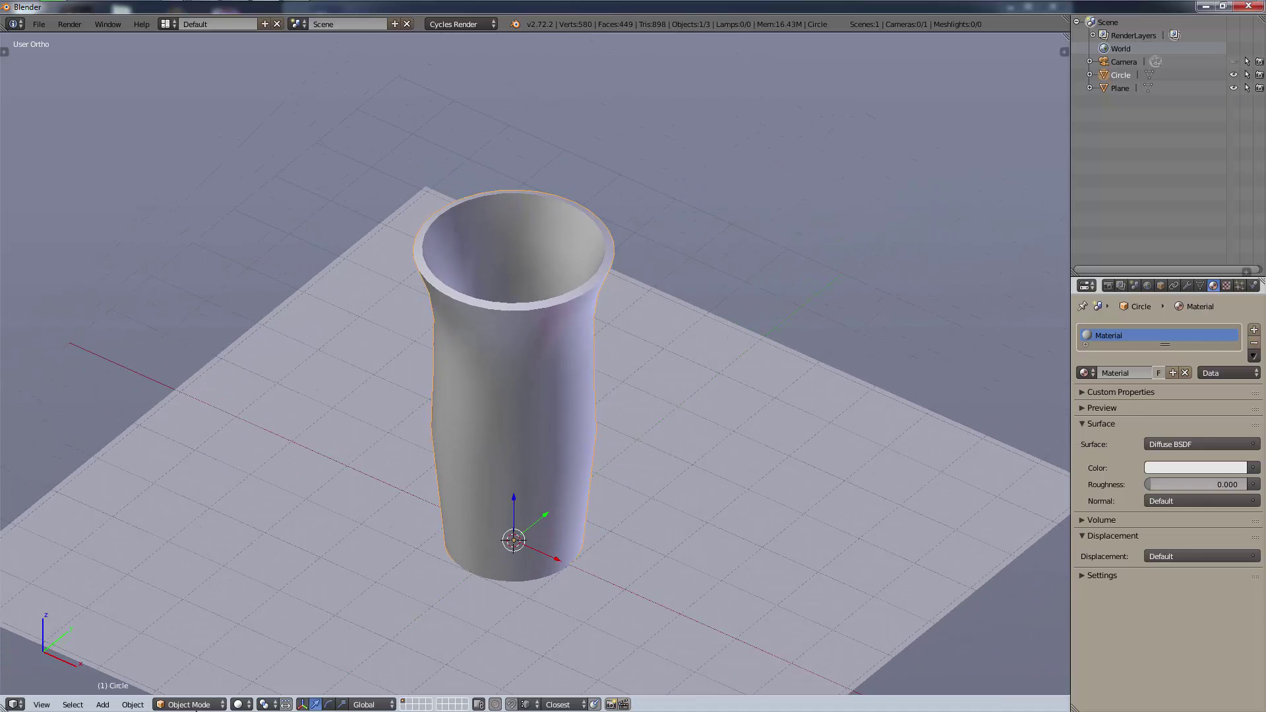
drag(4, 706, 7, 462)
click(13, 704)
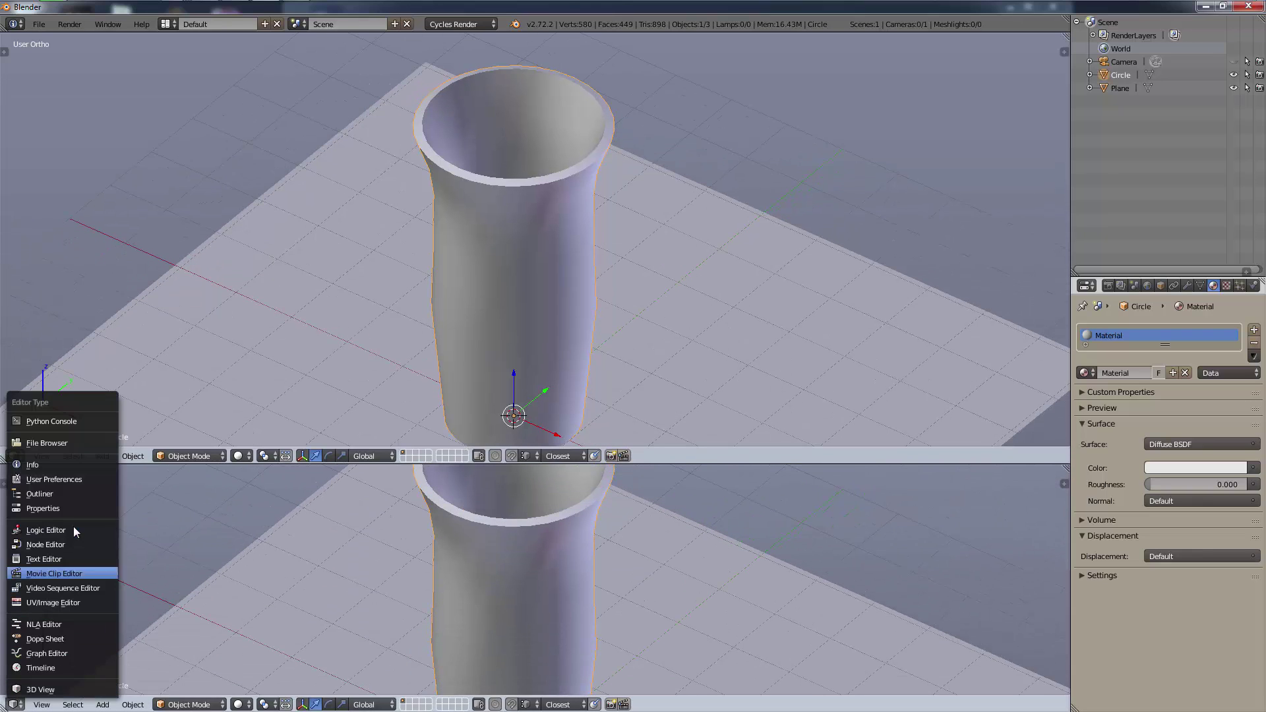
click(70, 539)
- Bring the material nodes into view and delete the Diffuse BSDF node
scroll(500, 245, up, 1)
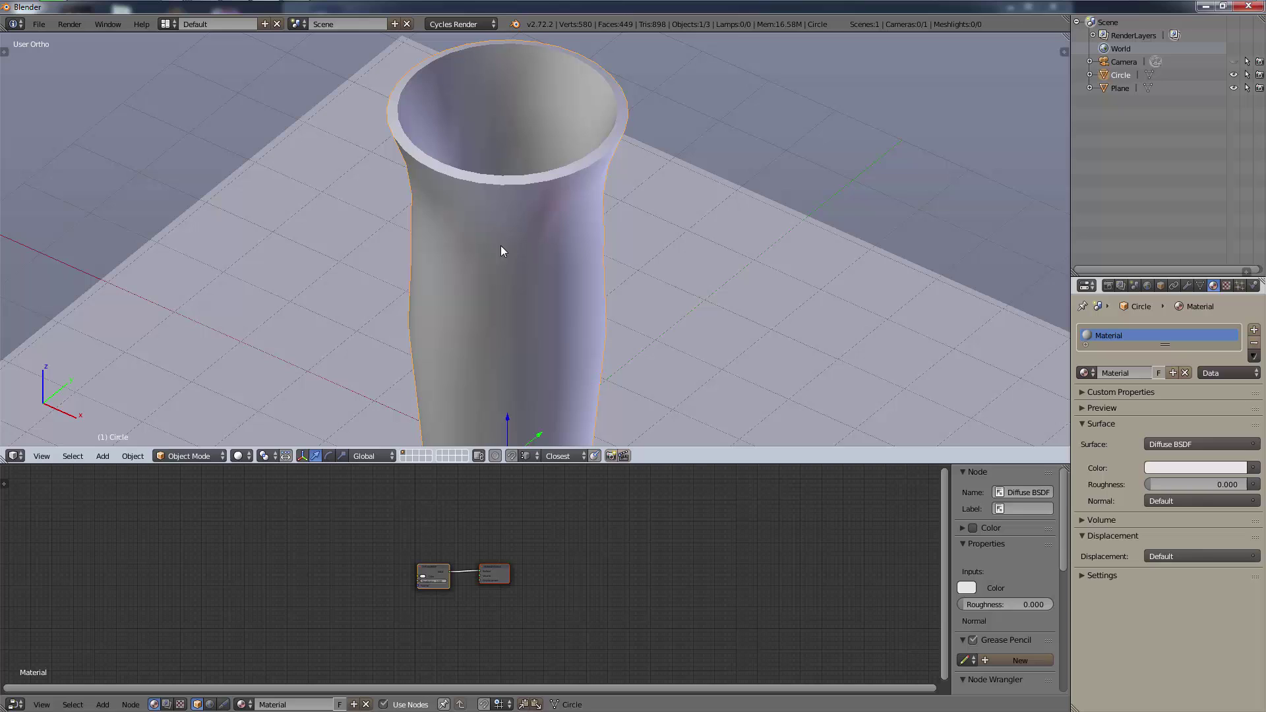
scroll(409, 577, up, 6)
scroll(274, 583, up, 1)
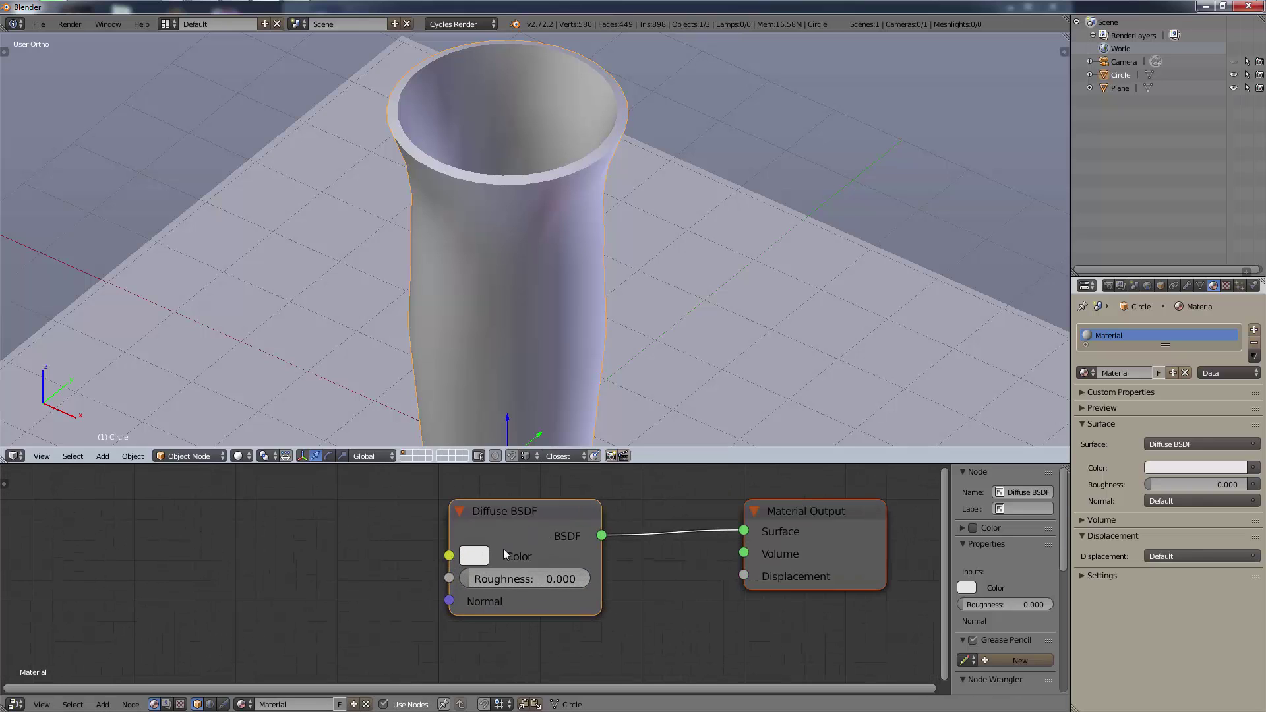
scroll(336, 565, down, 3)
middle_drag(553, 586, 717, 593)
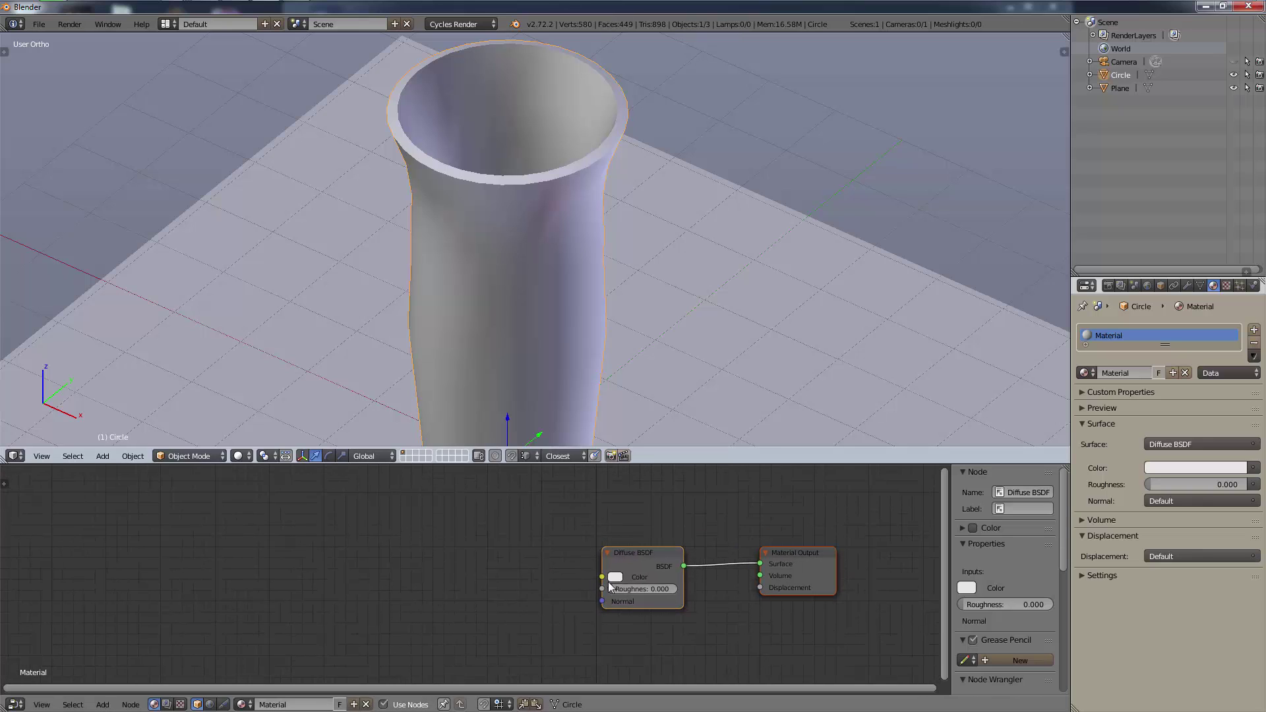
click(642, 558)
key(x)
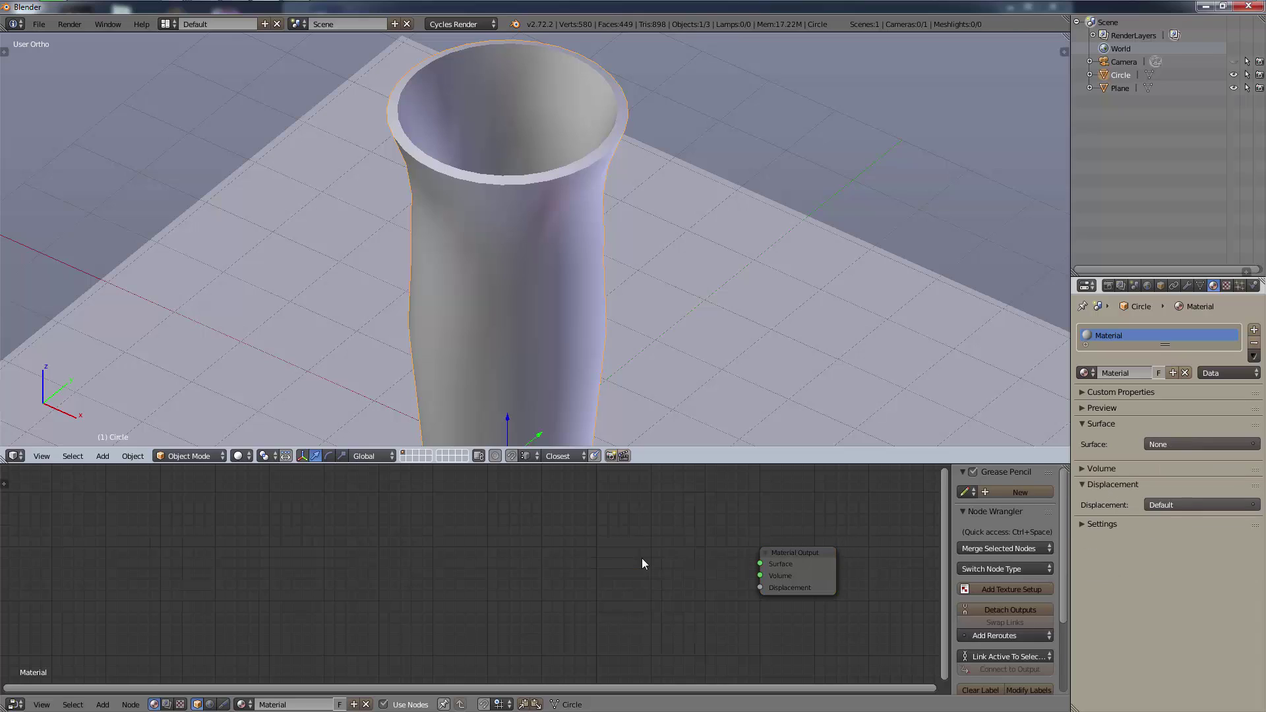
- Add a Glass BSDF linked to the material Surface and tint it pale blue
key(shift+a)
mouse_move(644, 562)
mouse_move(634, 594)
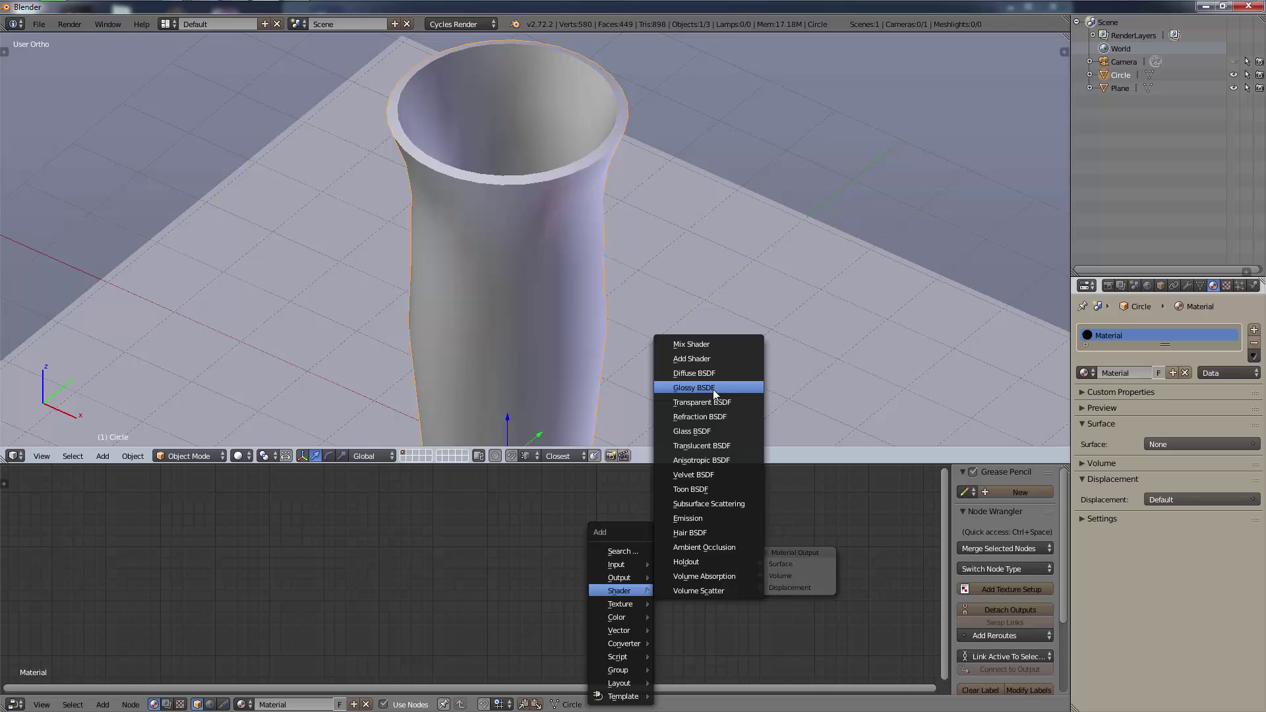
click(721, 430)
click(581, 568)
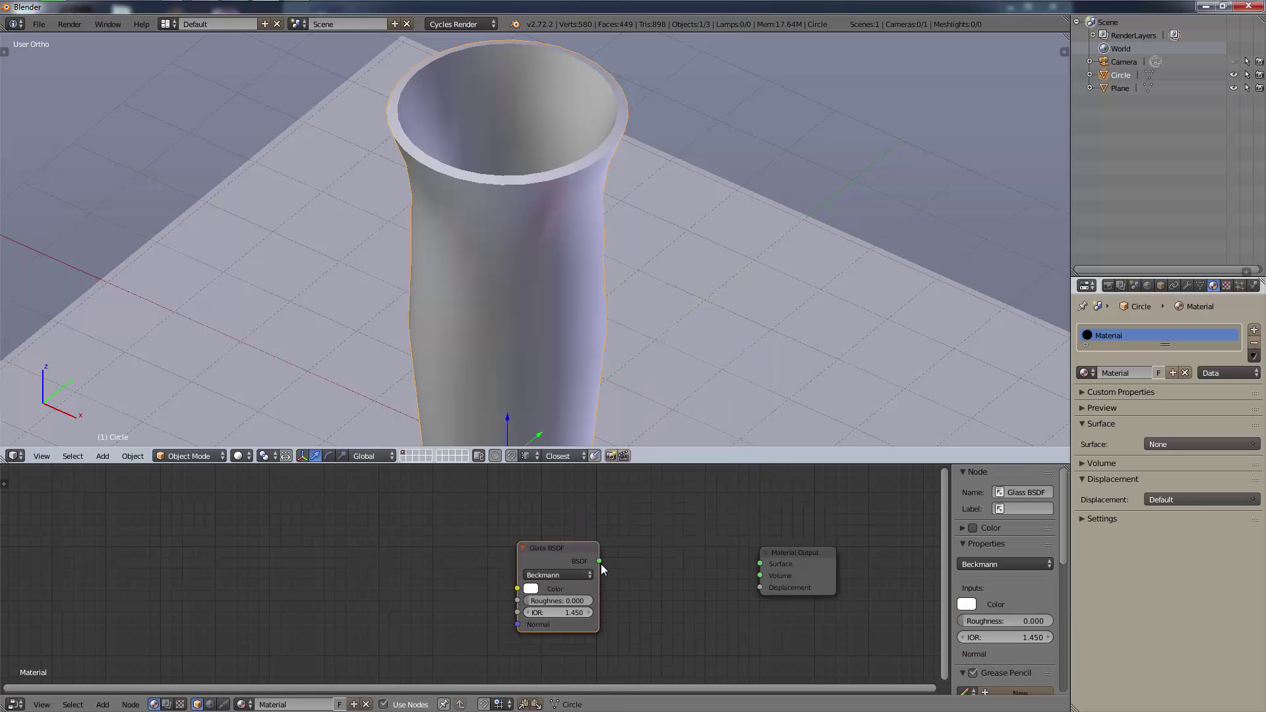
drag(599, 561, 761, 564)
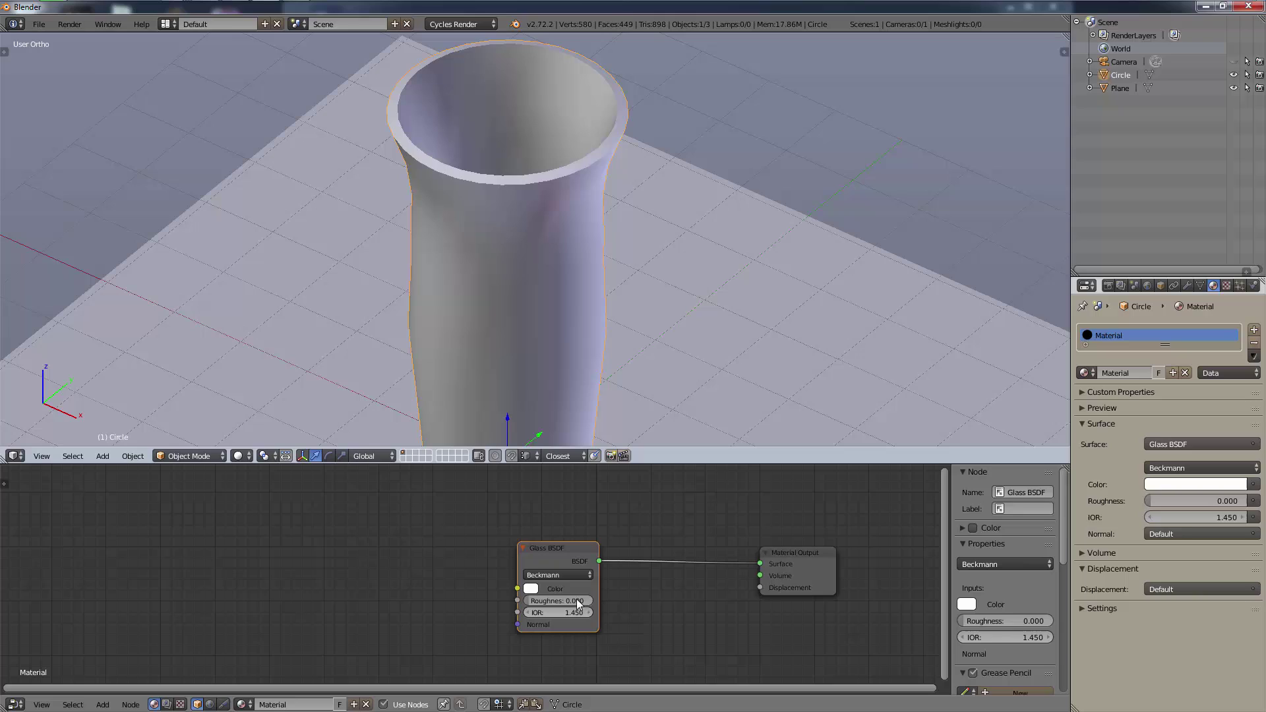
click(531, 588)
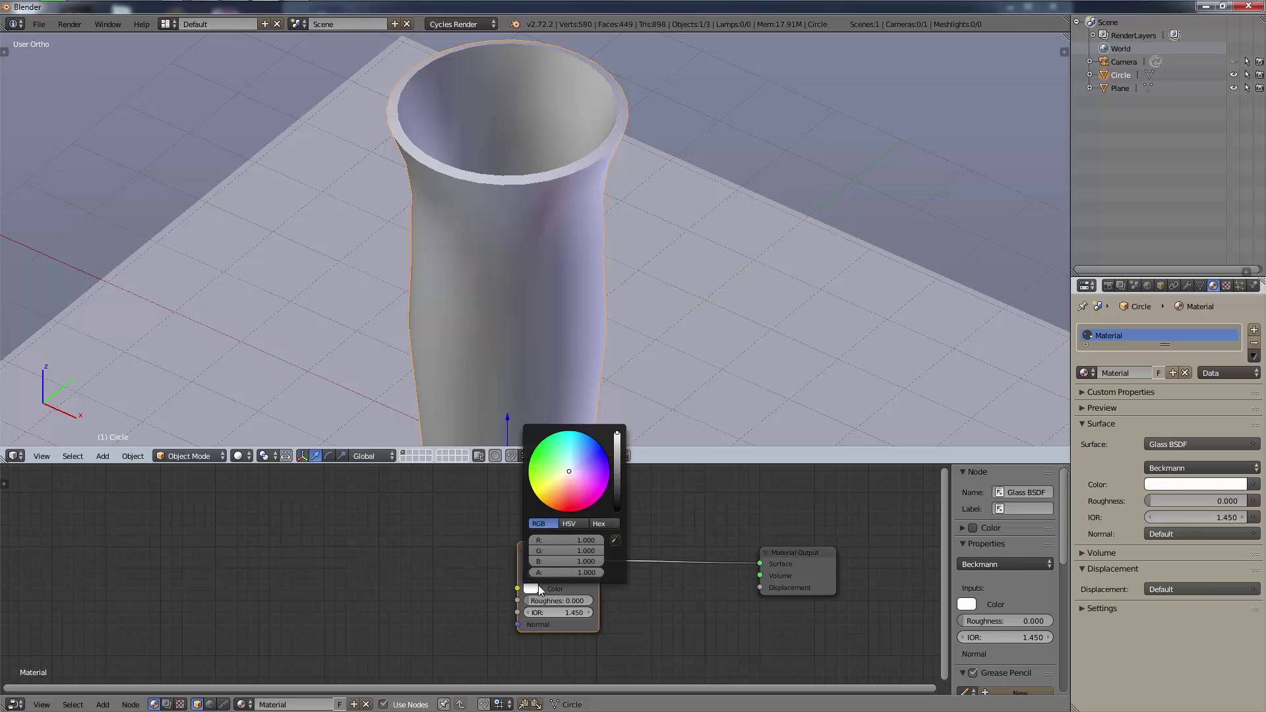
click(571, 468)
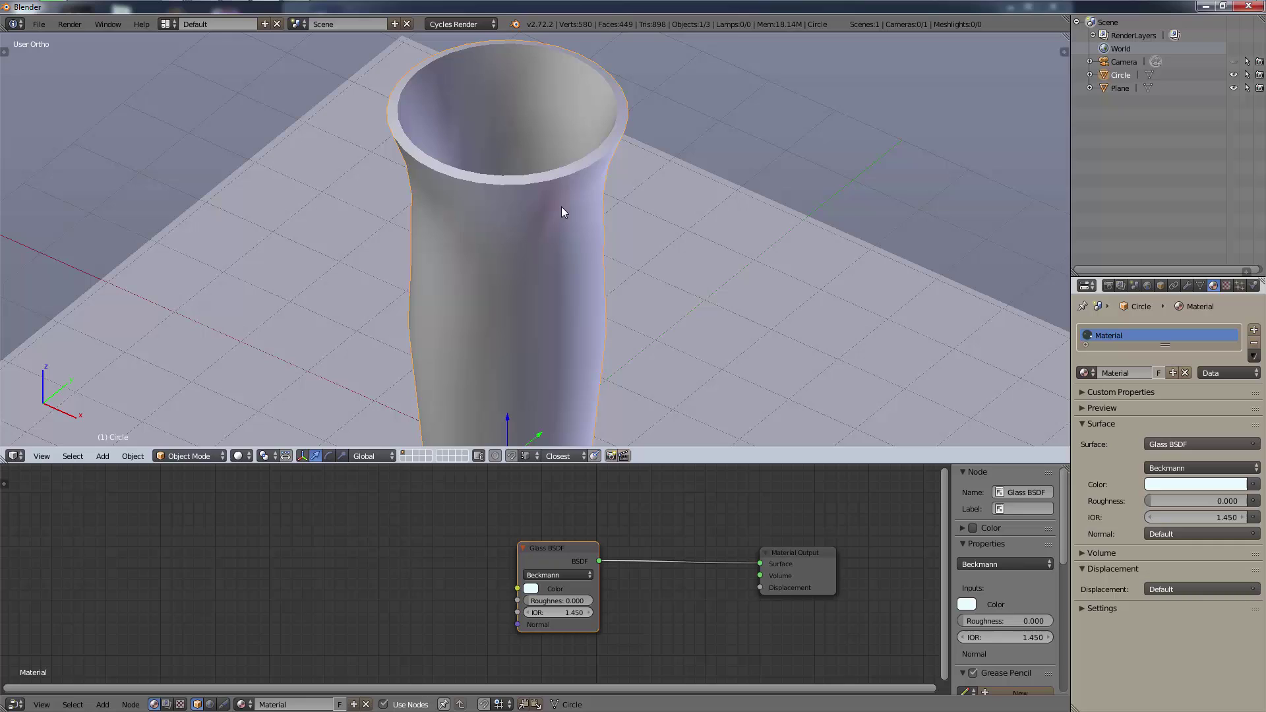
- Add a Fresnel node, connect its Fac to the Glass IOR, and move it left
key(shift+a)
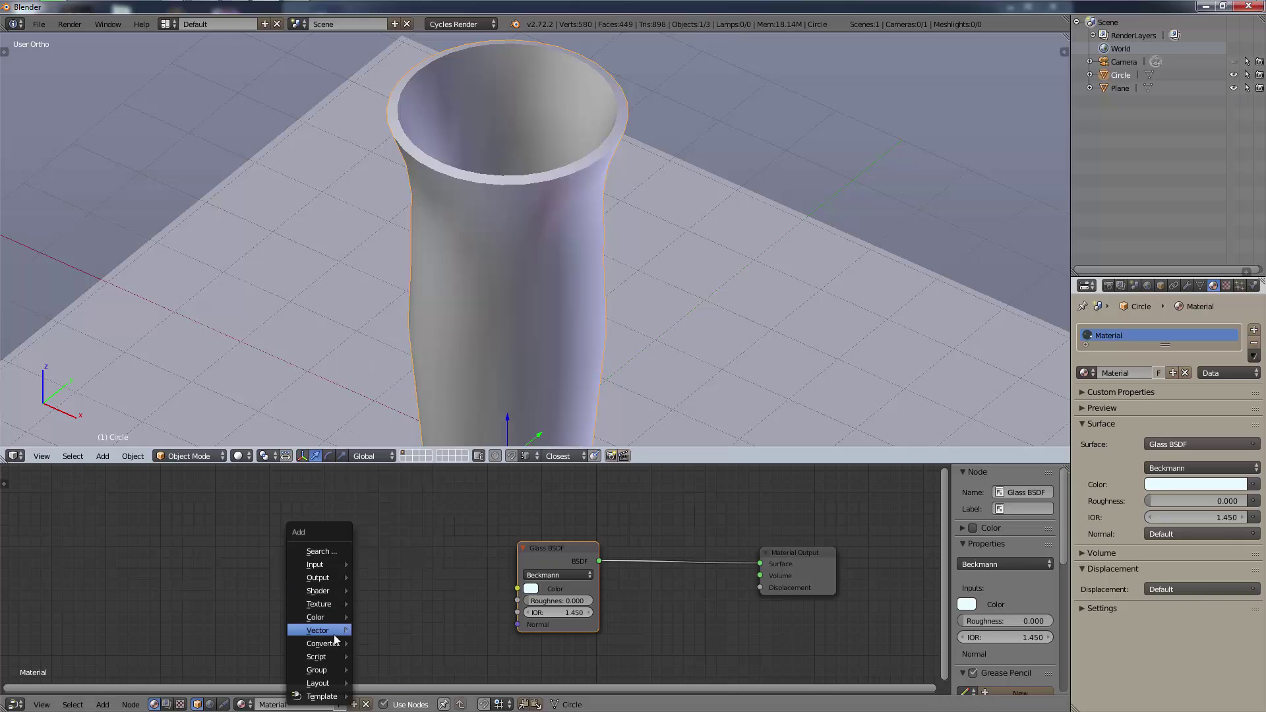
mouse_move(335, 632)
mouse_move(323, 564)
click(435, 406)
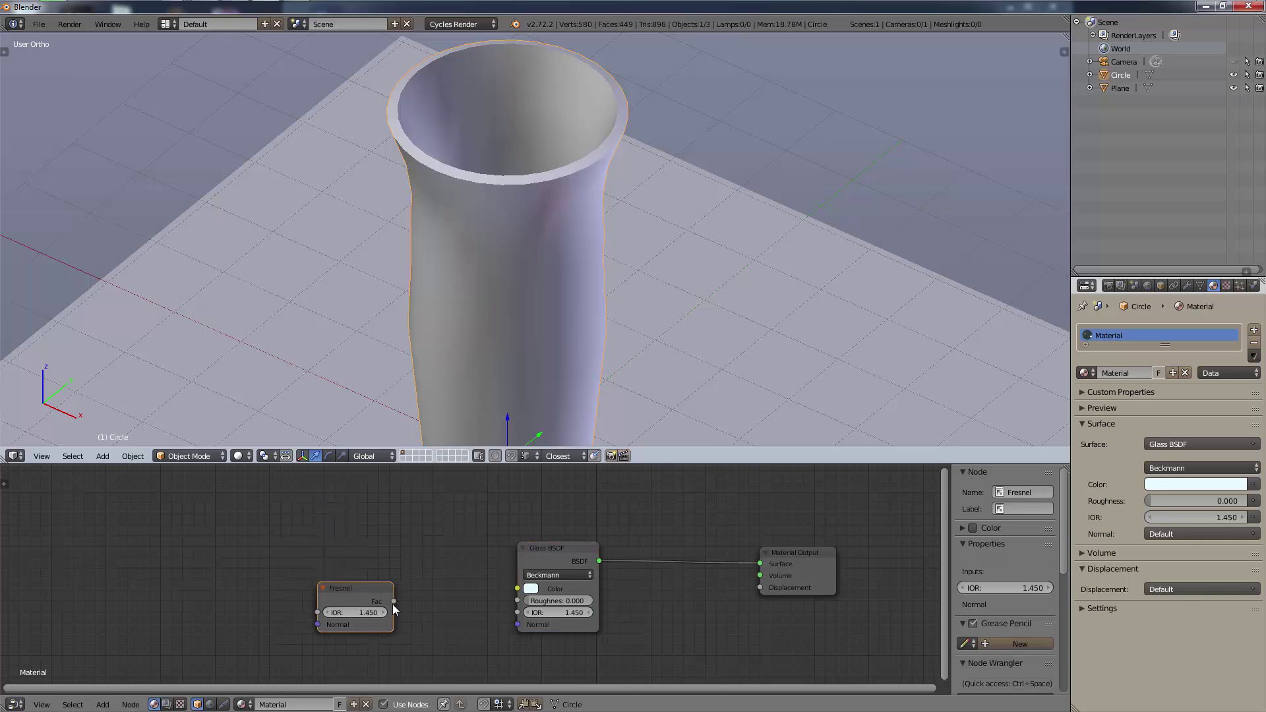
drag(393, 600, 507, 612)
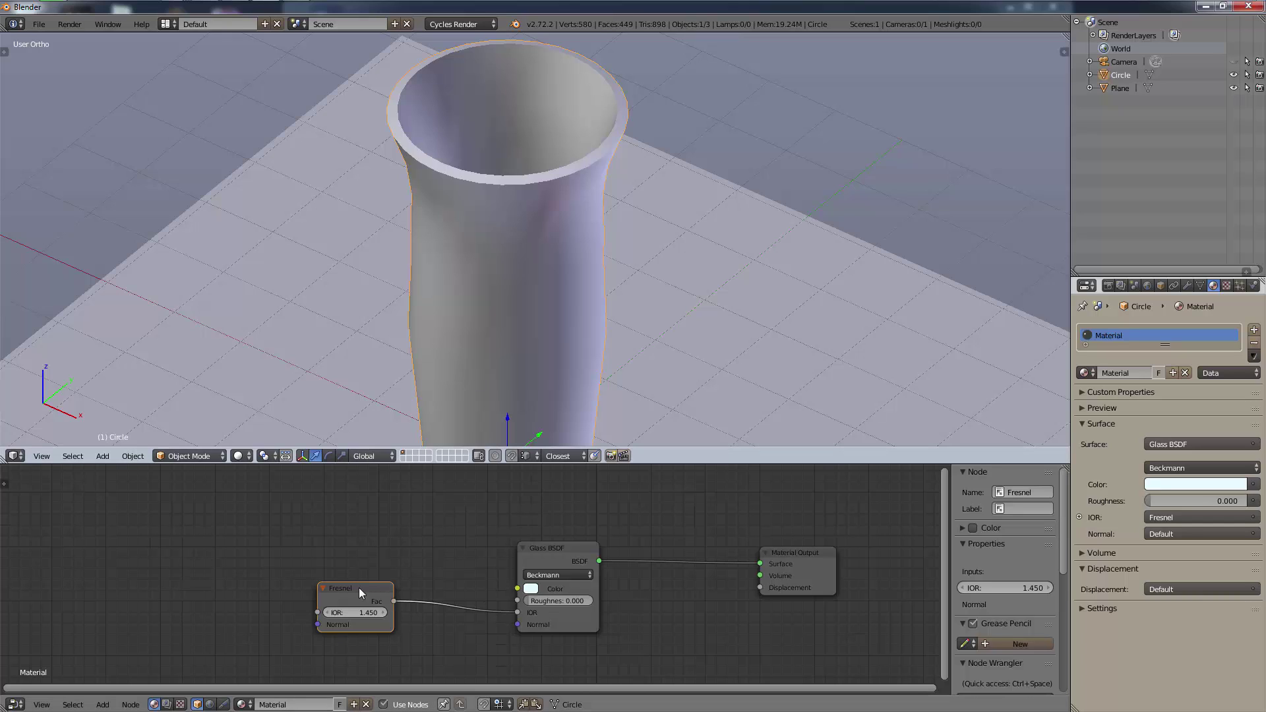
drag(354, 584, 265, 534)
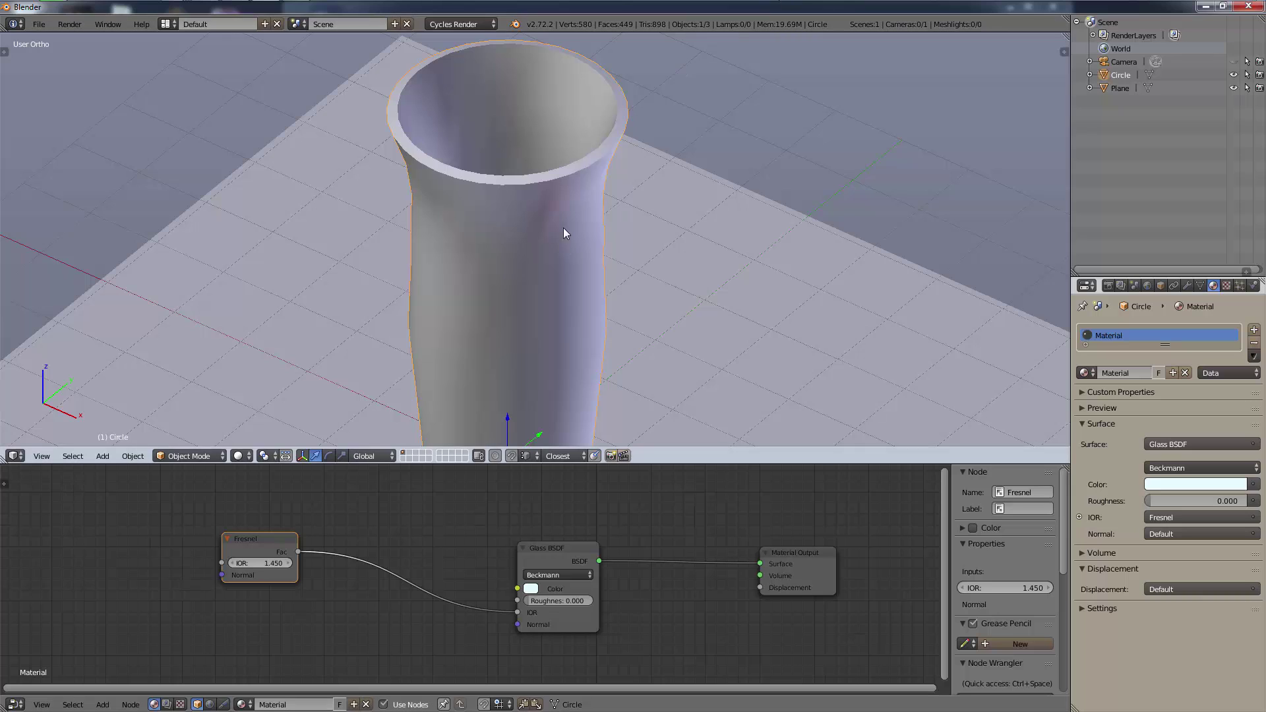
- Preview the scene in Cycles rendered shading and place the 3D cursor above the scene
click(244, 455)
click(266, 369)
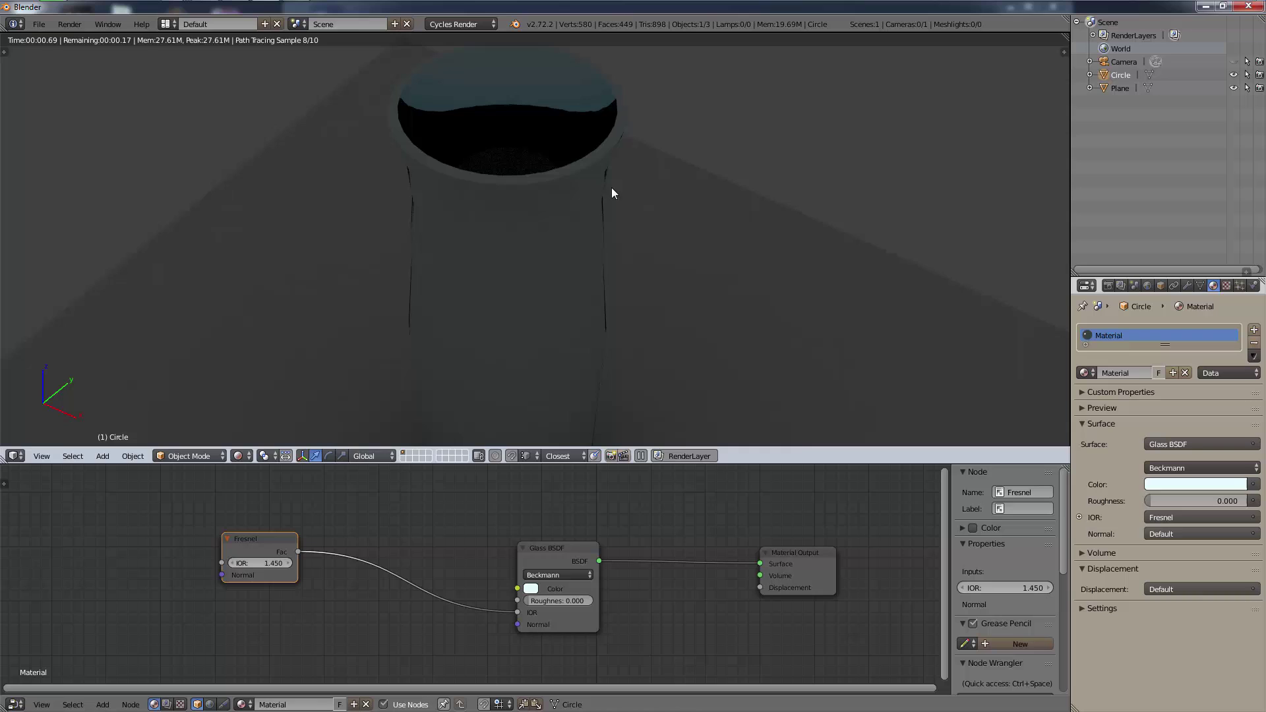
middle_drag(683, 252, 757, 248)
click(763, 234)
click(842, 174)
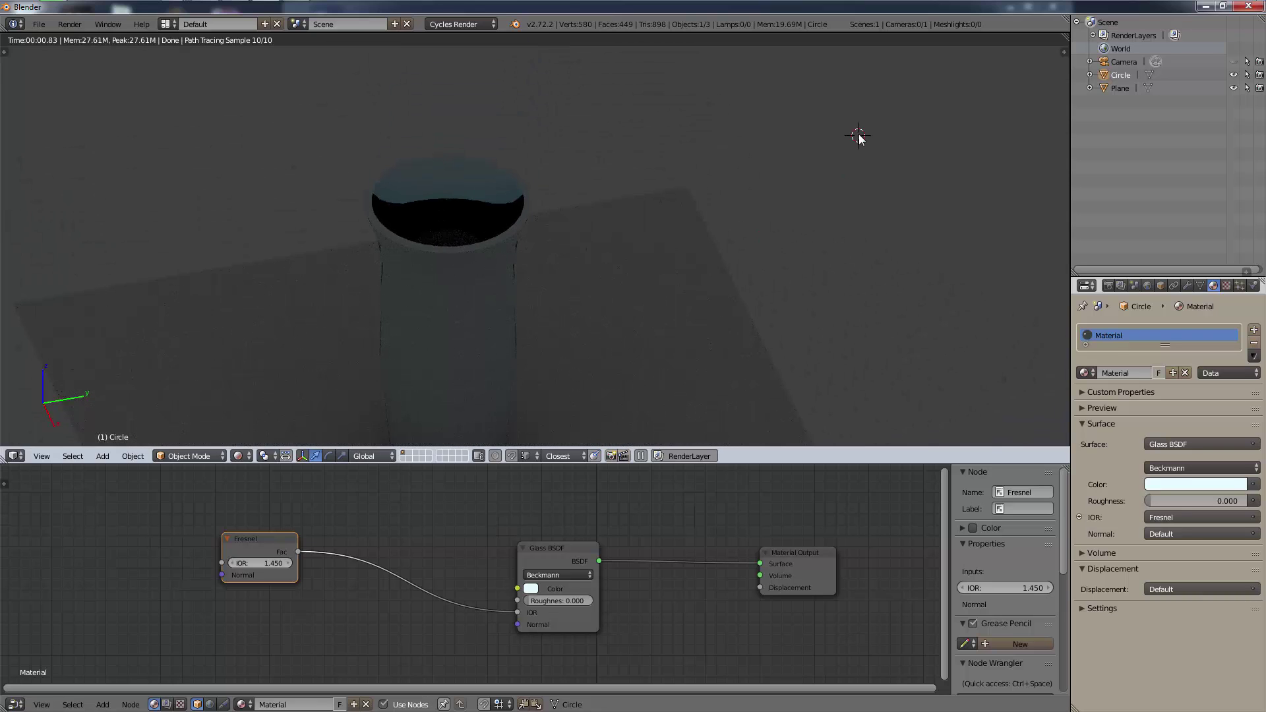
- Add an Area lamp, rotate it toward the vase, and move it into position
key(shift+a)
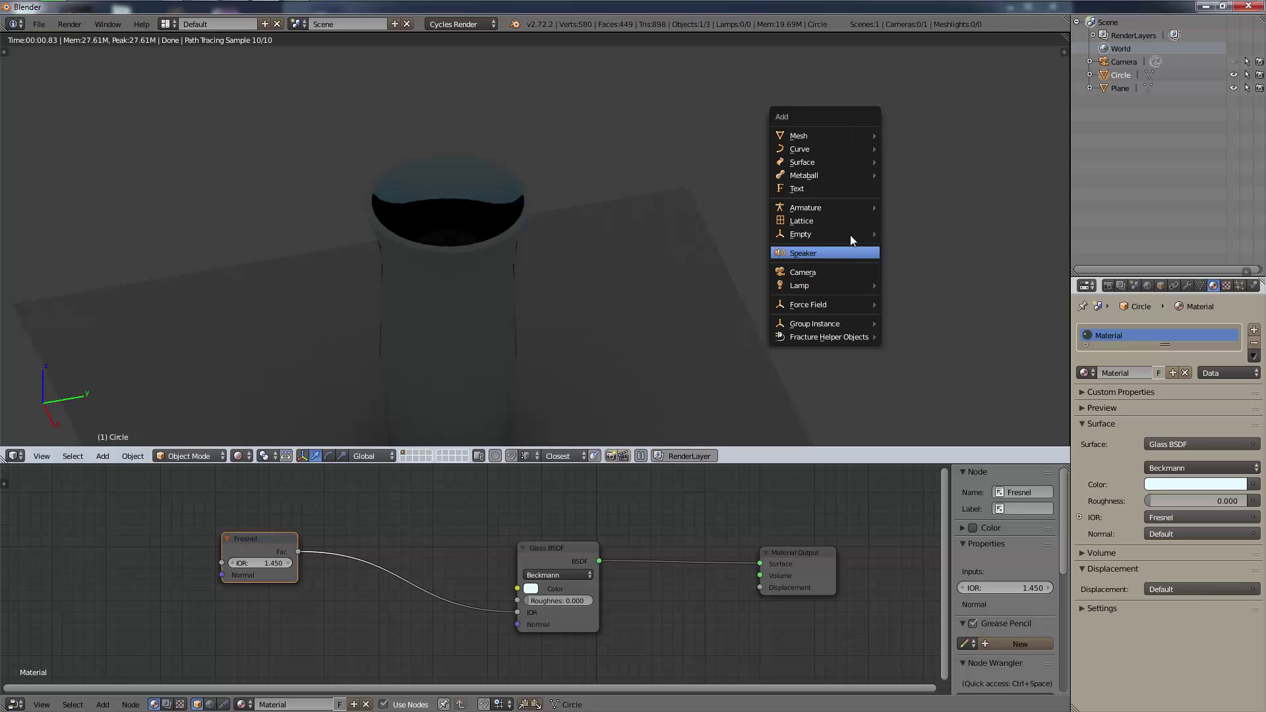
mouse_move(845, 280)
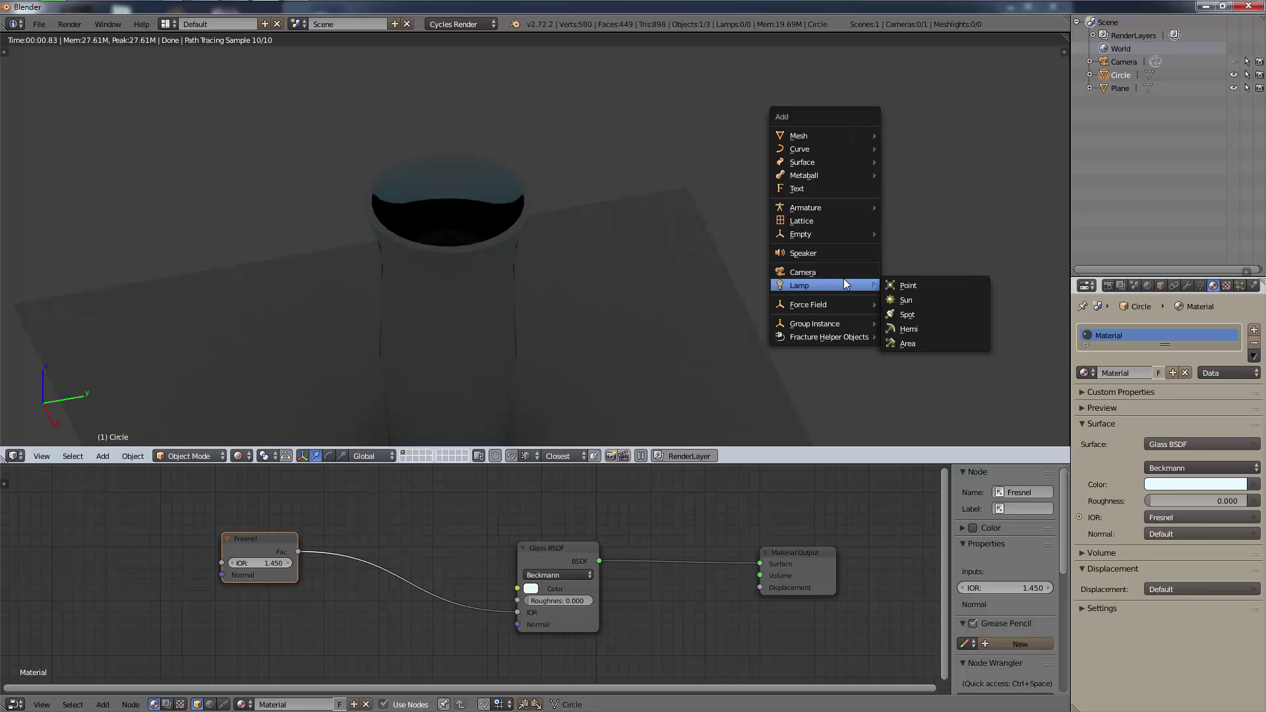
click(927, 340)
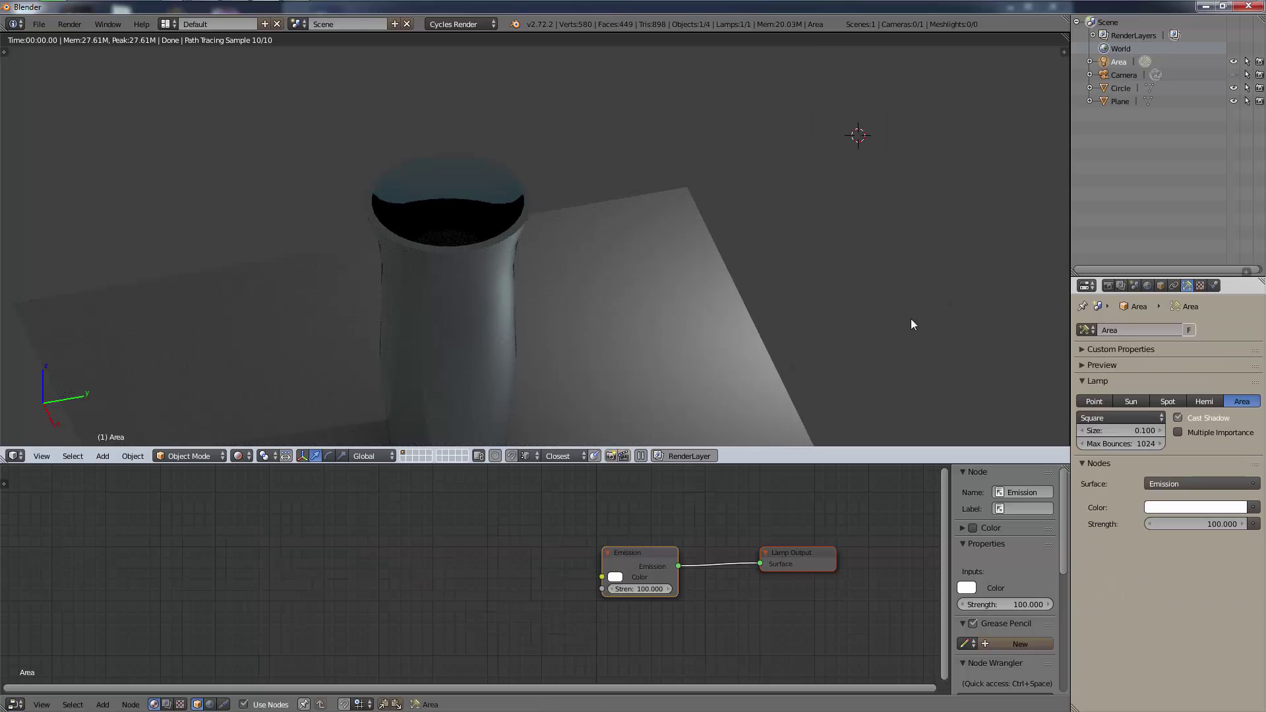
key(r)
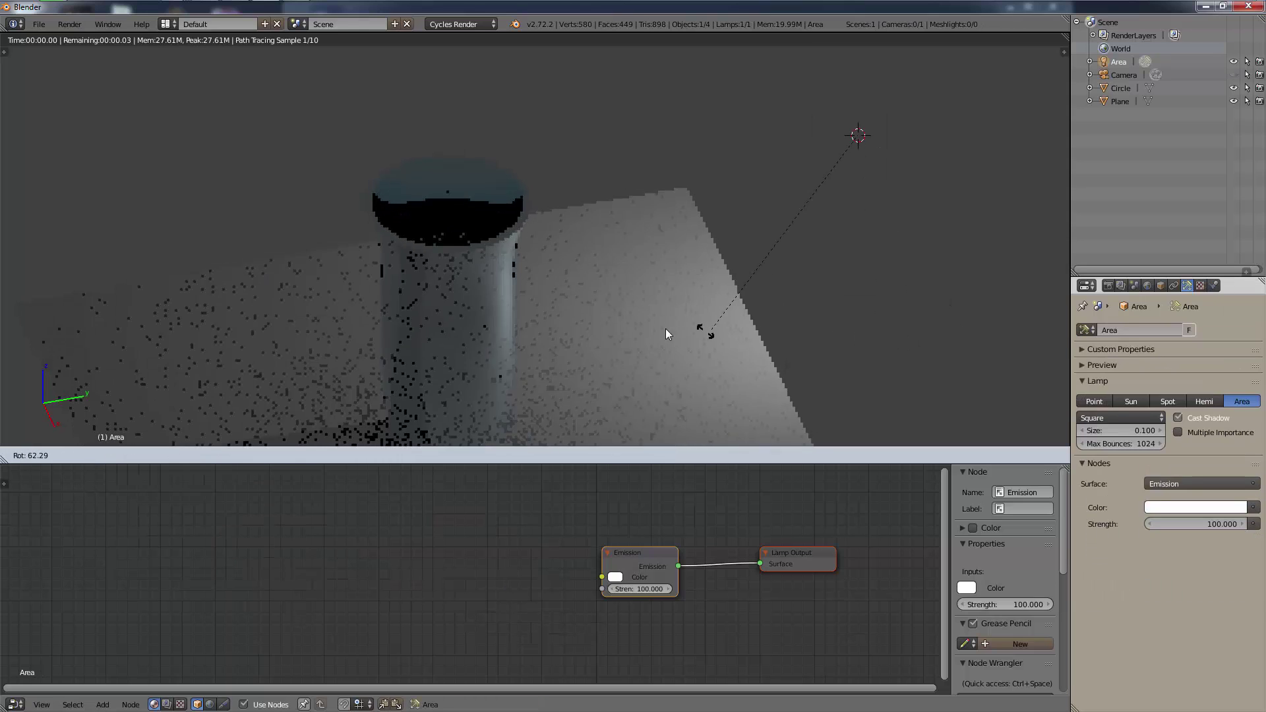
click(517, 344)
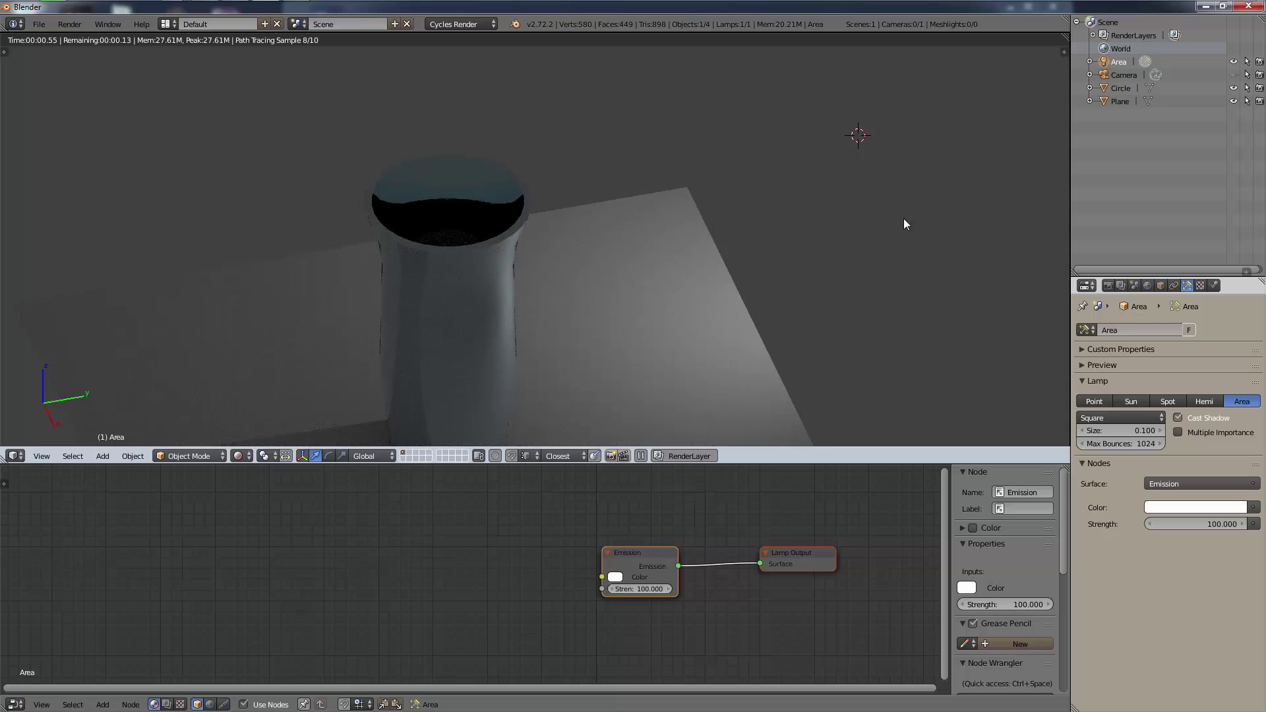
key(g)
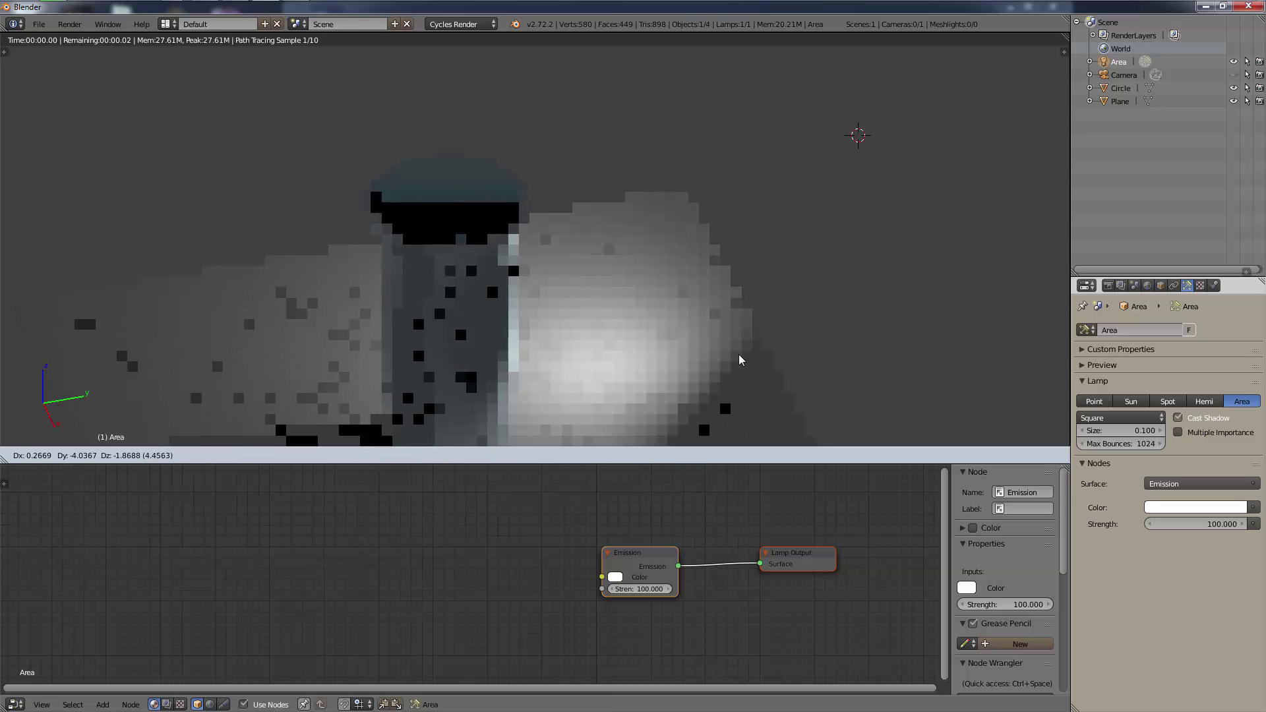
click(724, 375)
- Orbit to check the lit vase and switch the viewport back to Solid shading
middle_drag(552, 317, 594, 251)
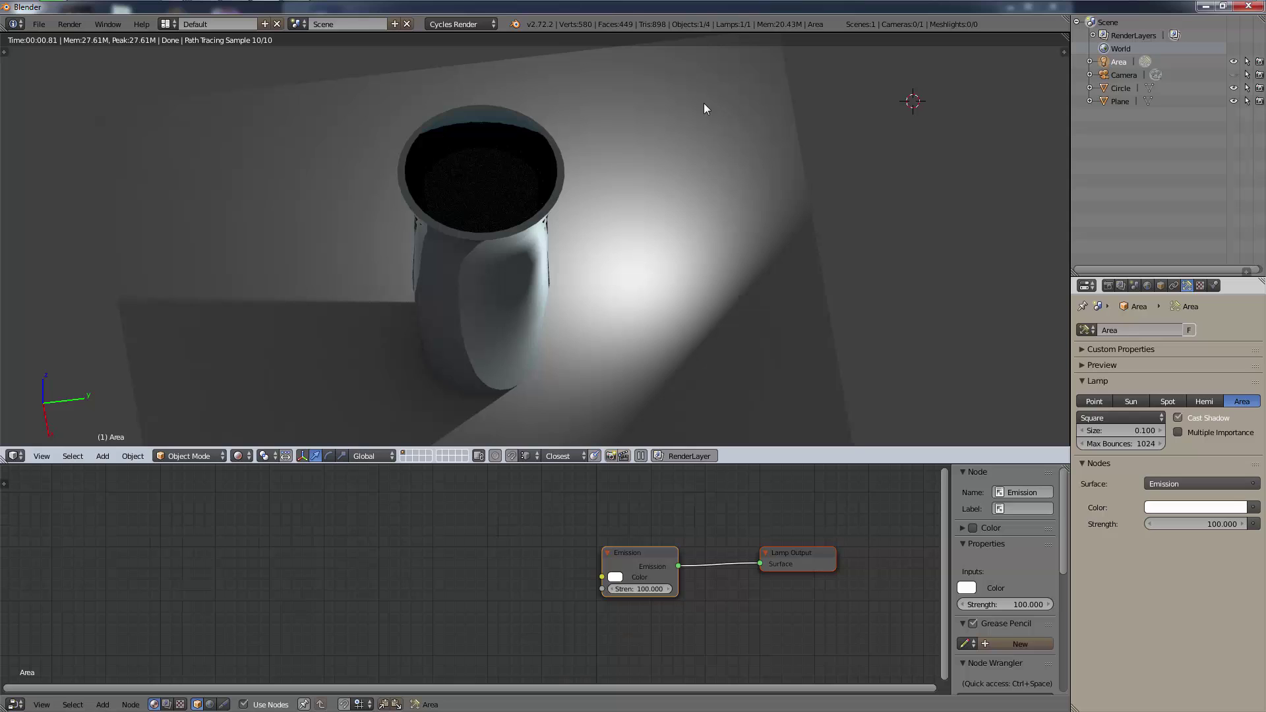
click(234, 456)
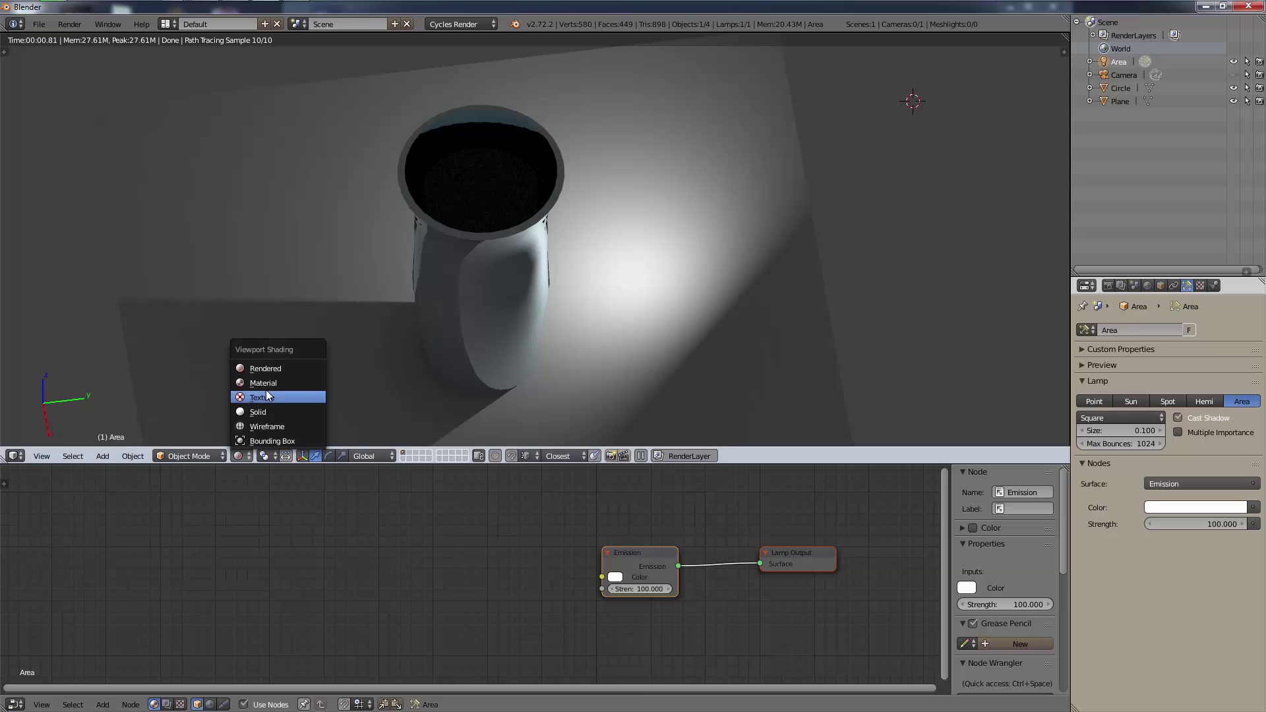
click(266, 390)
- From the right view, add an icosphere and place it on the plane's corner
key(KP_3)
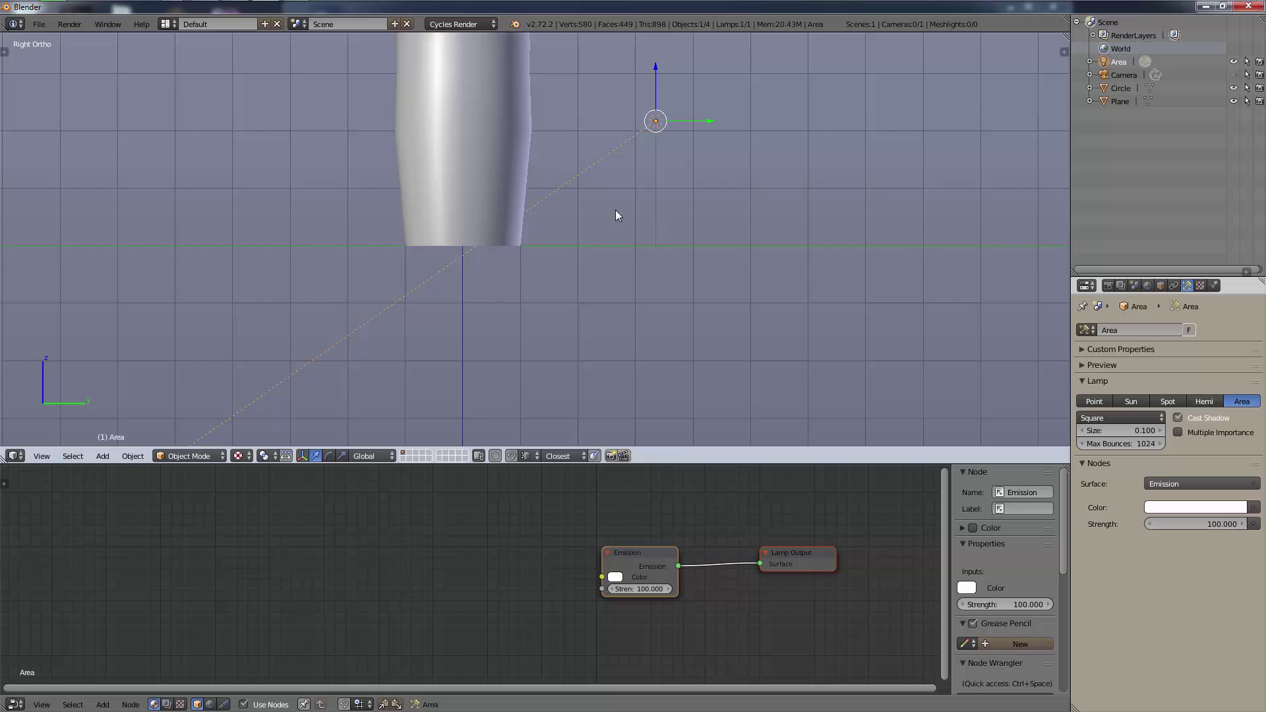
scroll(627, 251, down, 3)
shift+middle_drag(633, 283, 611, 350)
key(shift+a)
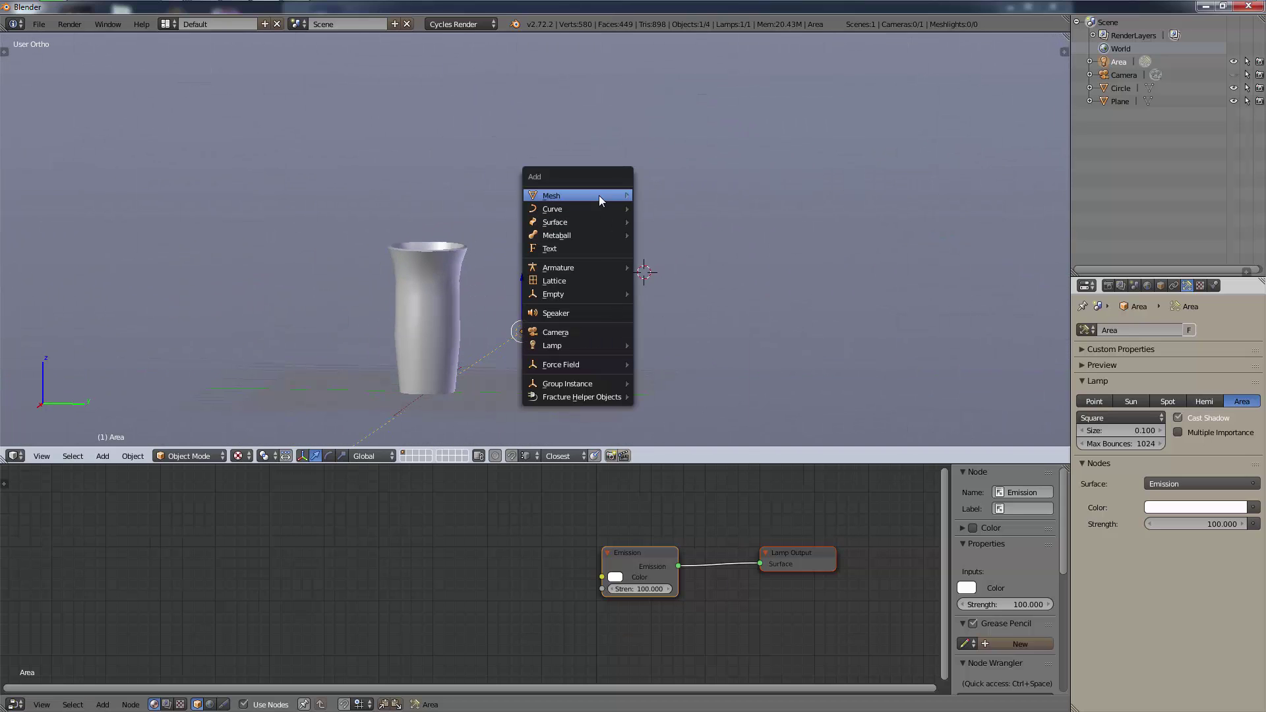
mouse_move(599, 195)
click(706, 254)
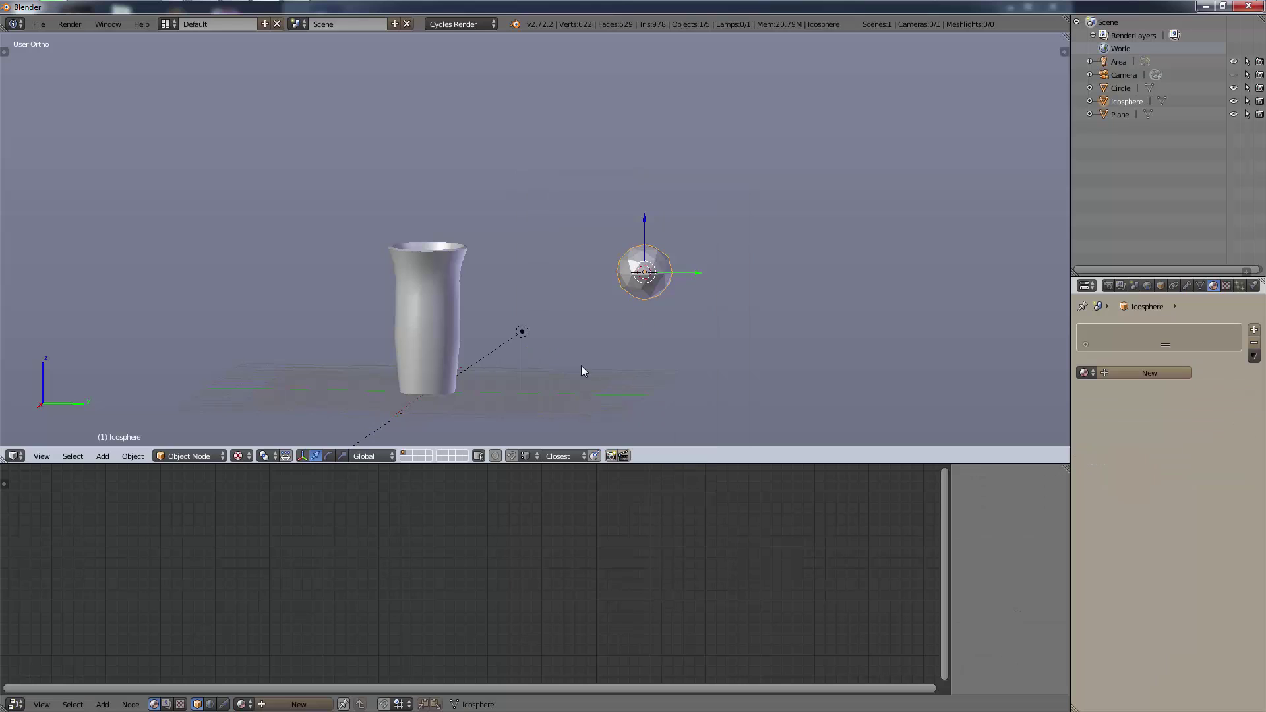
key(g)
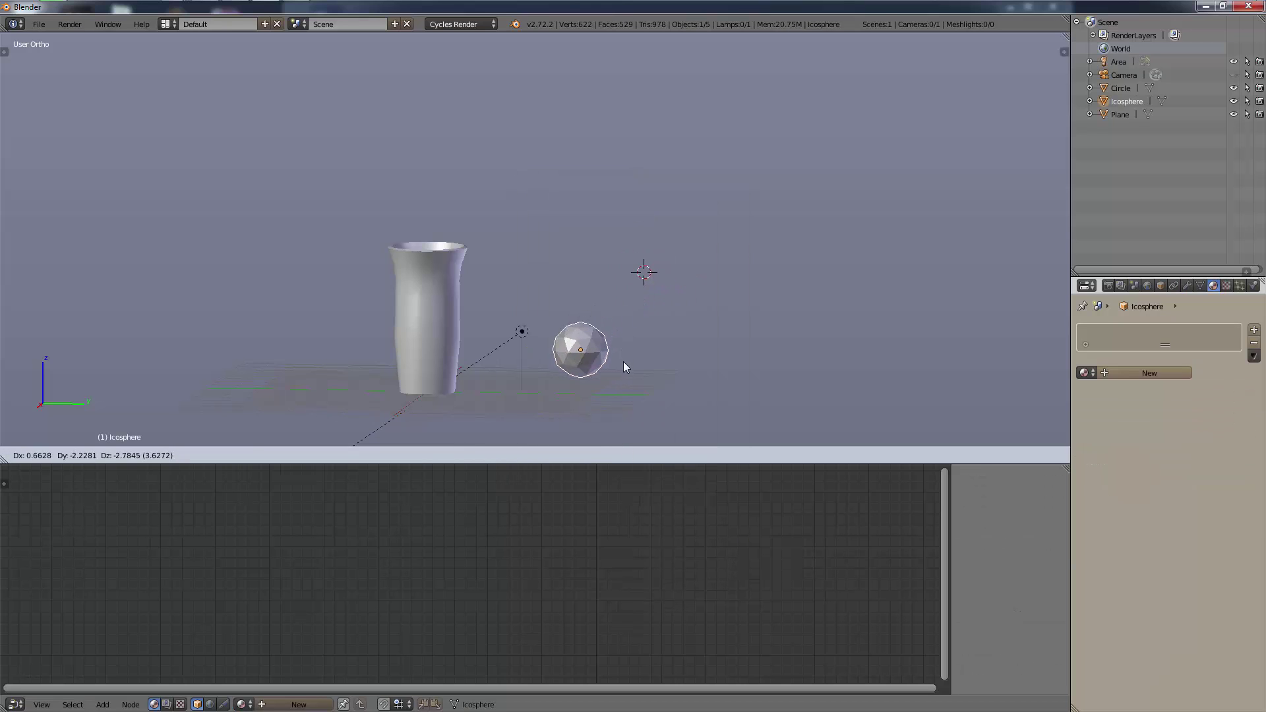
click(625, 362)
middle_drag(658, 352, 623, 381)
key(g)
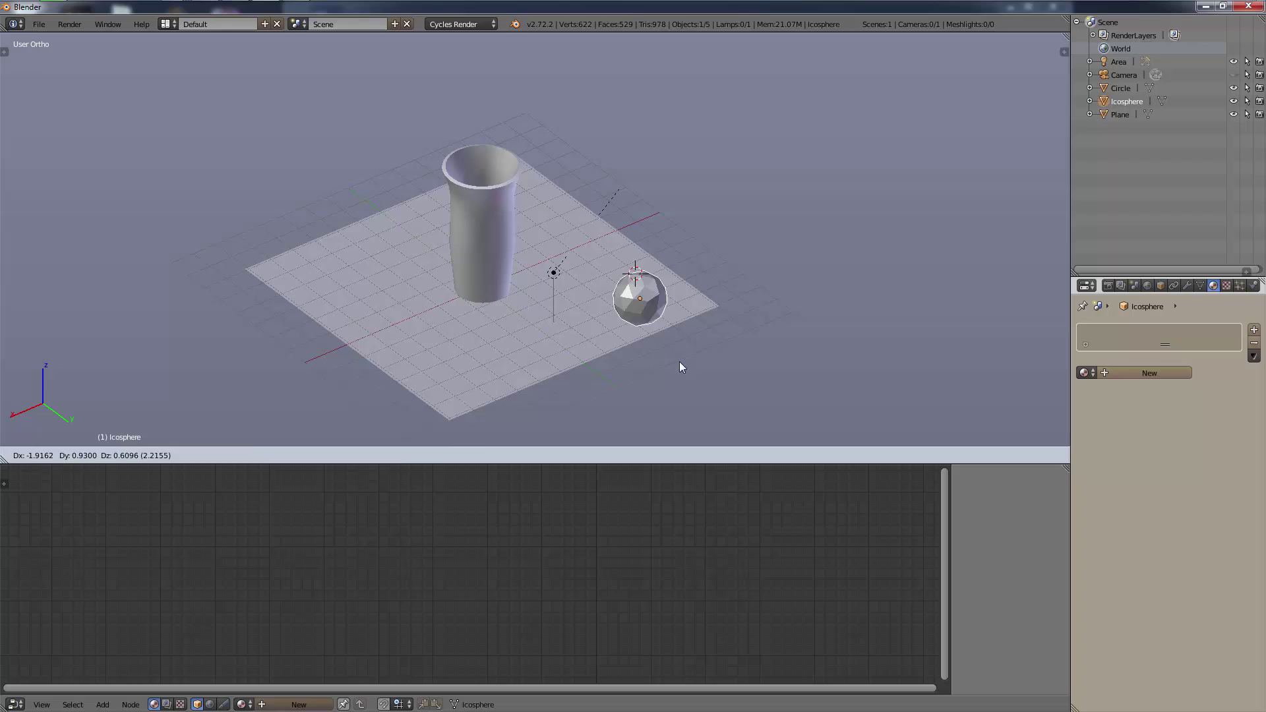
click(679, 361)
- Give the icosphere a new material with a red diffuse colour
click(1149, 372)
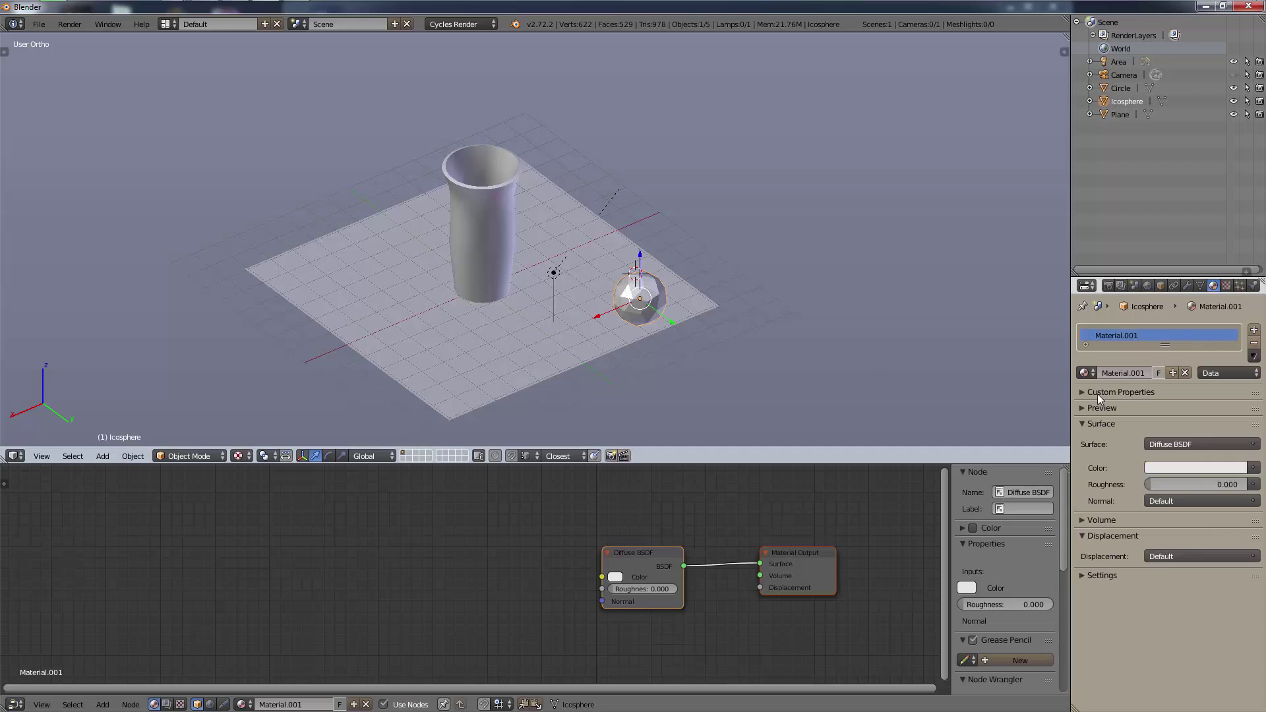
click(1188, 469)
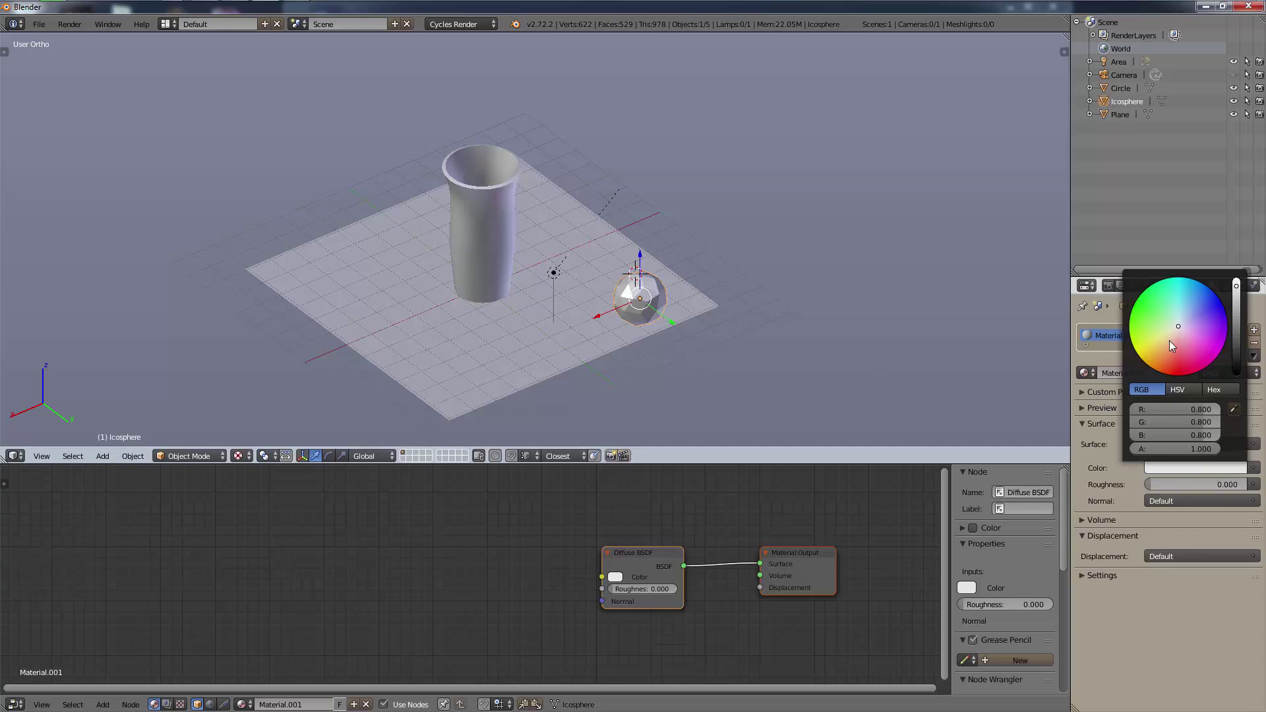
drag(1169, 341, 1164, 360)
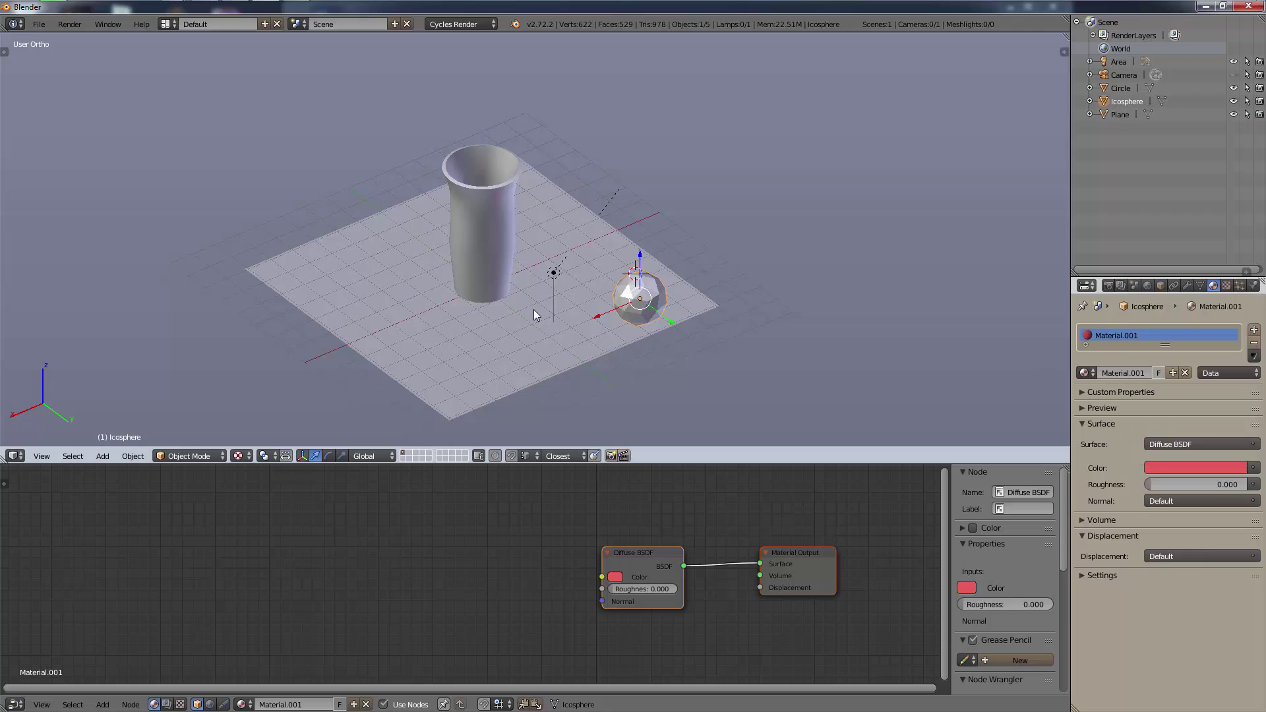
- Switch to Rendered shading and orbit toward the vase and sphere, cancelling a vertical move
click(238, 455)
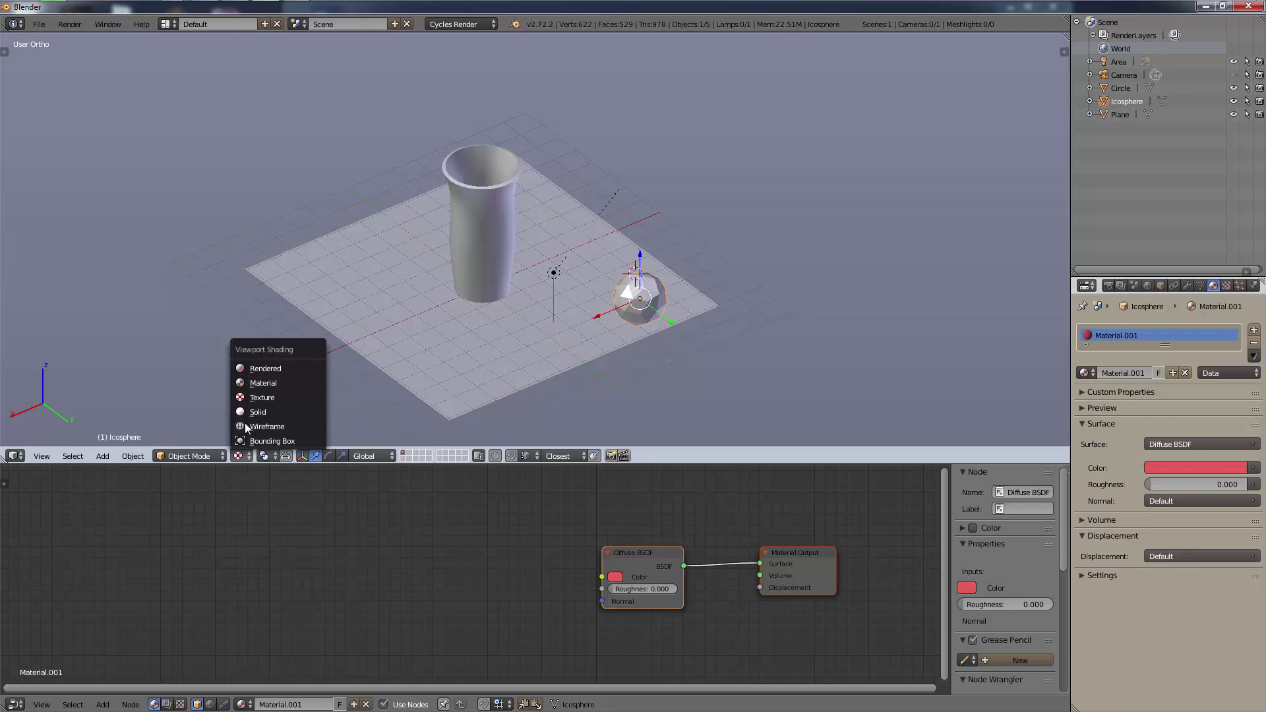
click(274, 370)
middle_drag(460, 202, 432, 129)
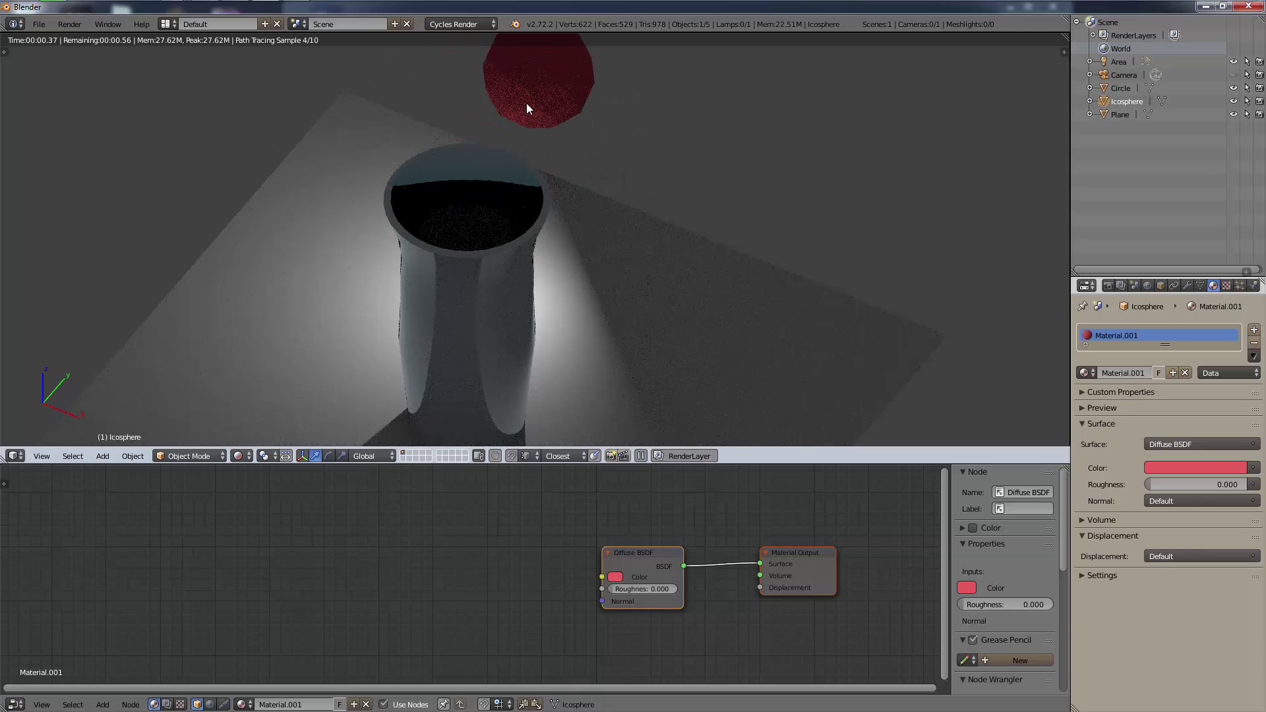
key(g)
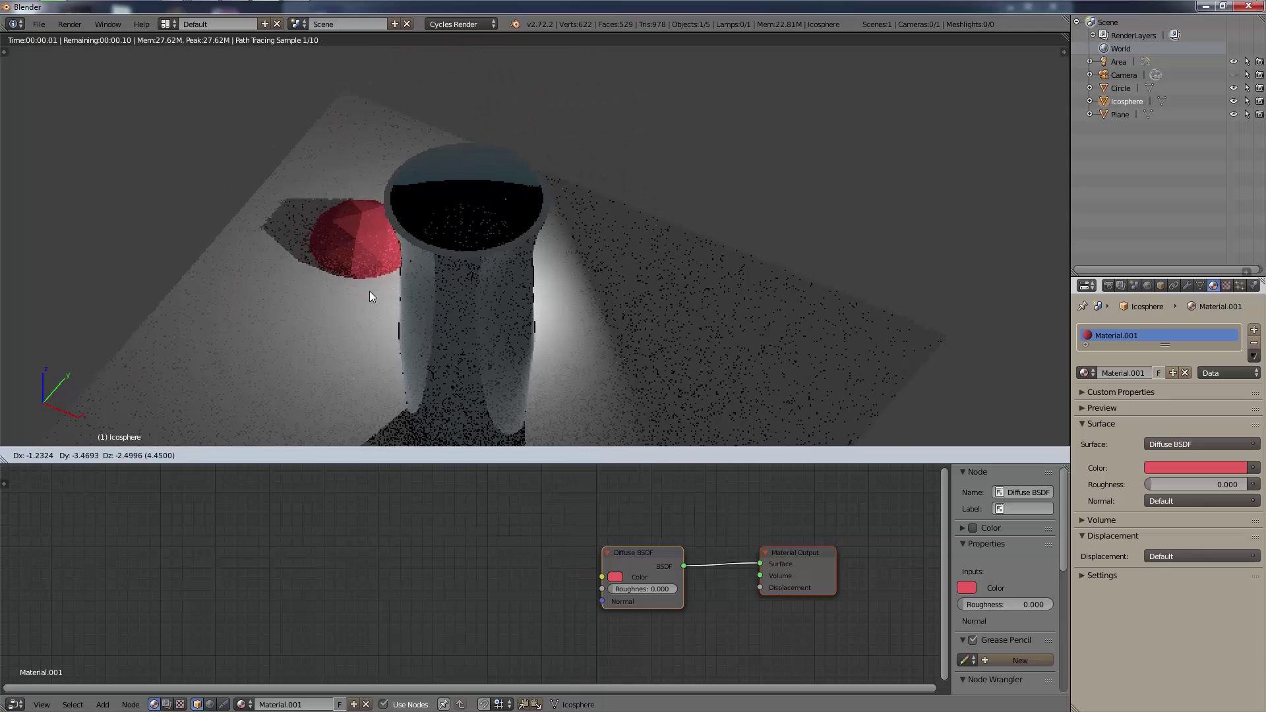
key(z)
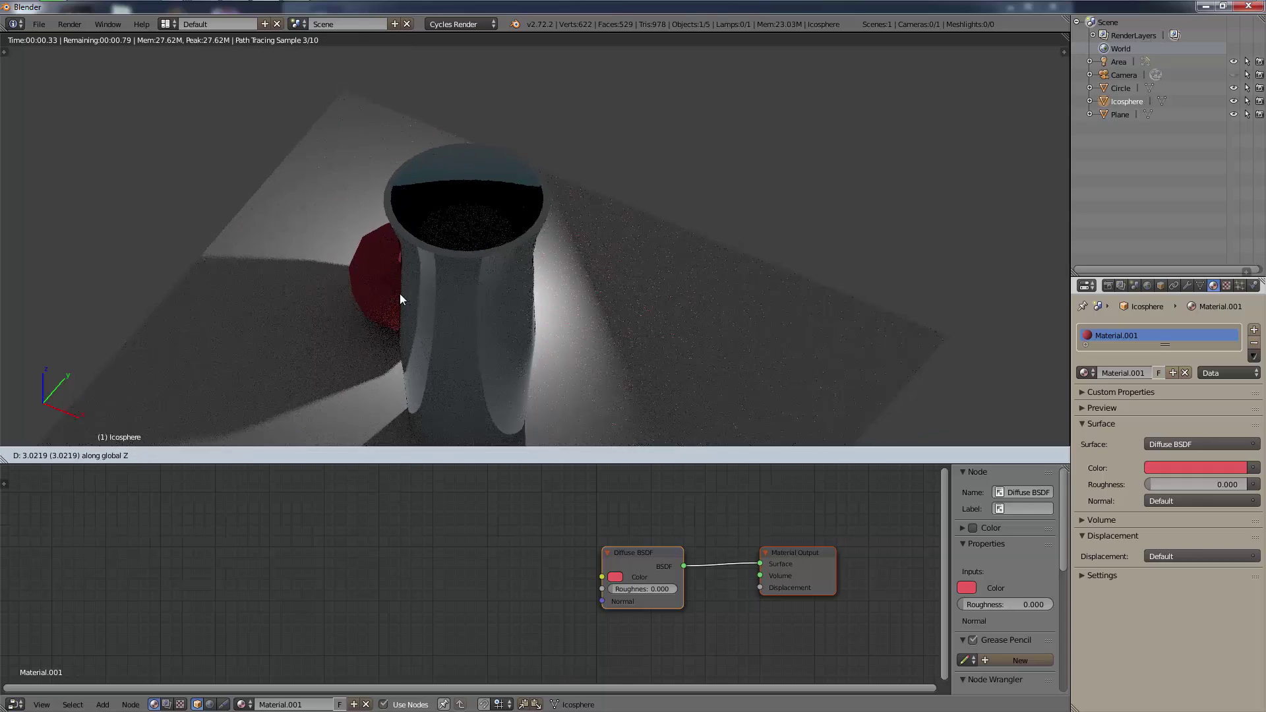
key(Escape)
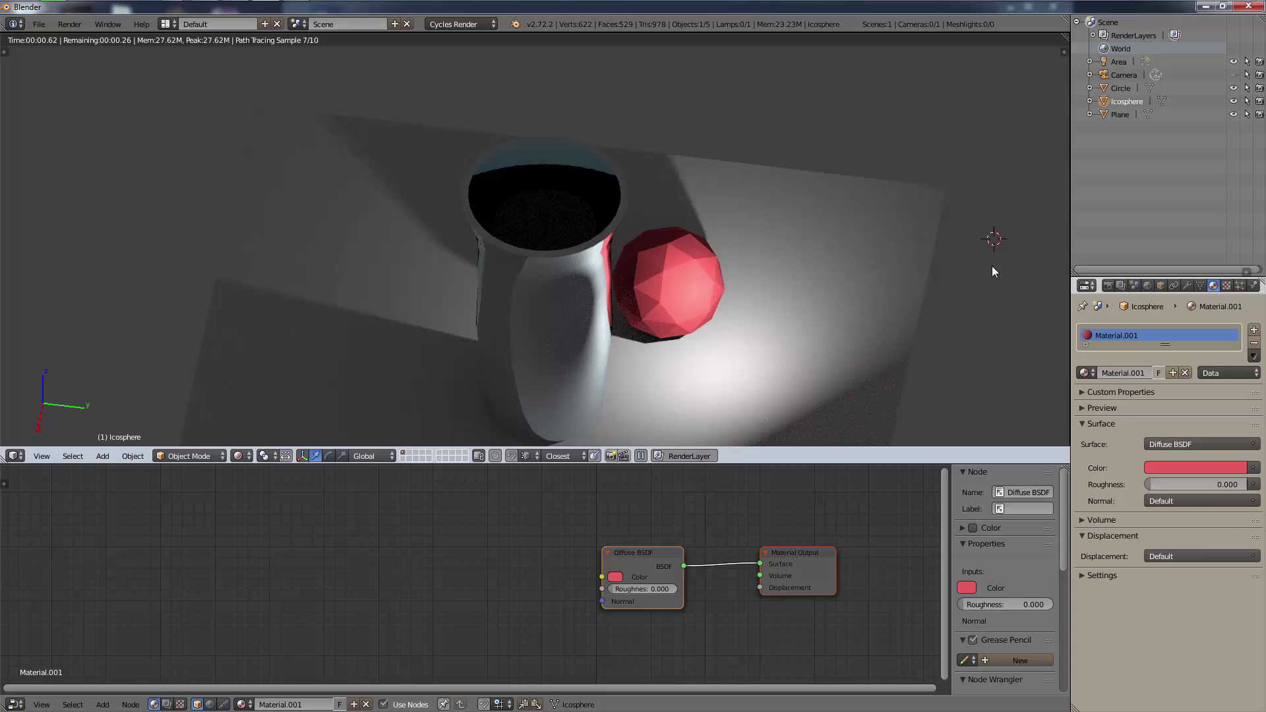
middle_drag(994, 270, 708, 153)
scroll(686, 247, up, 2)
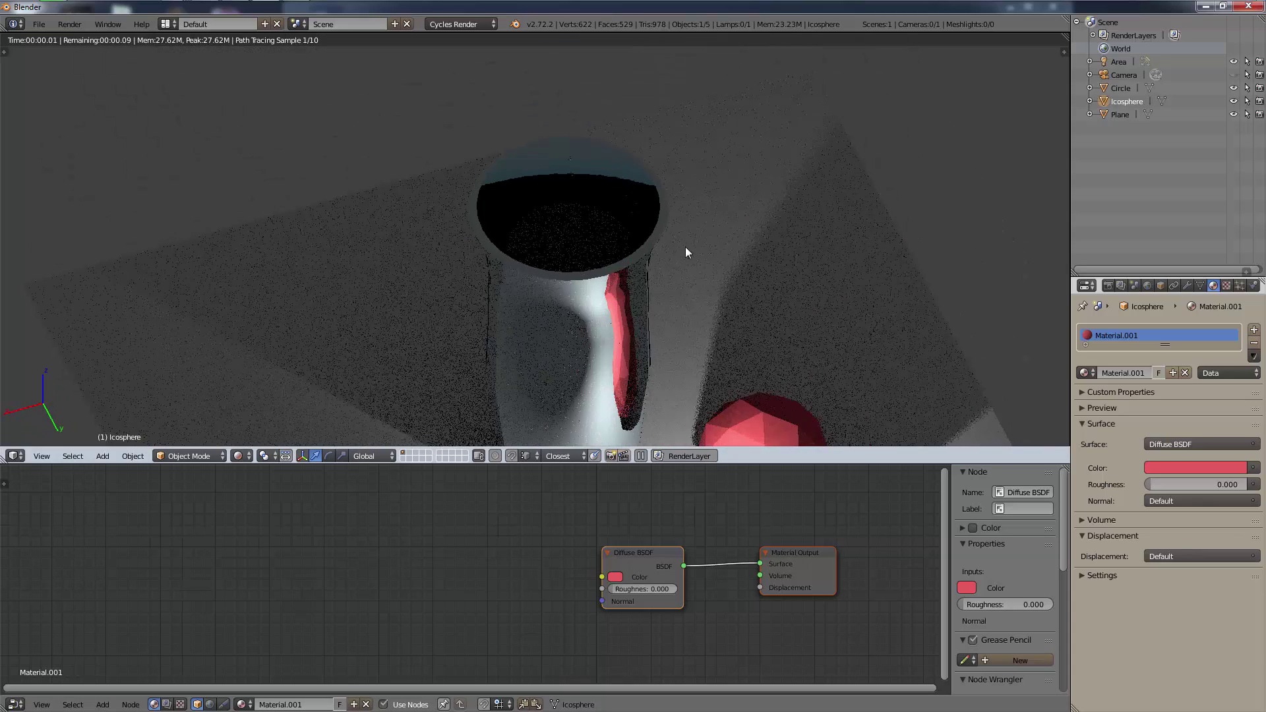
- Select the vase and insert a Mix Shader between its Glass BSDF and the Material Output
right_click(518, 349)
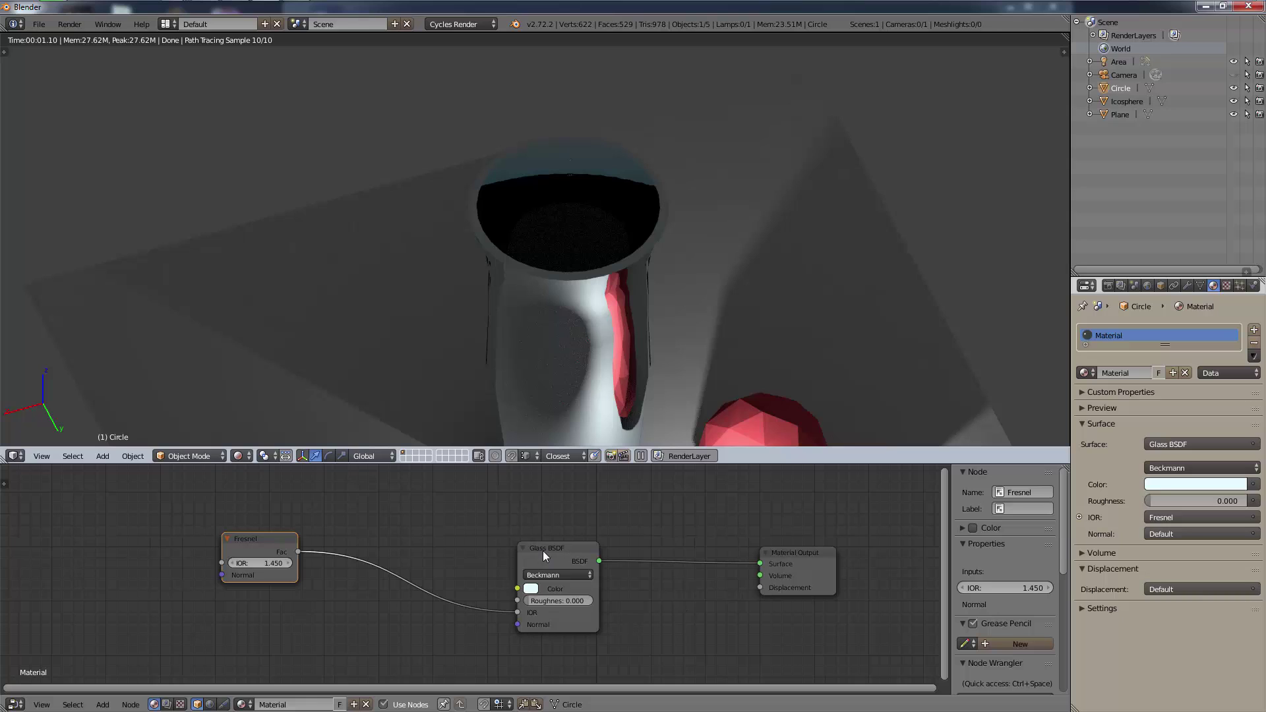
drag(543, 552, 398, 545)
key(shift+a)
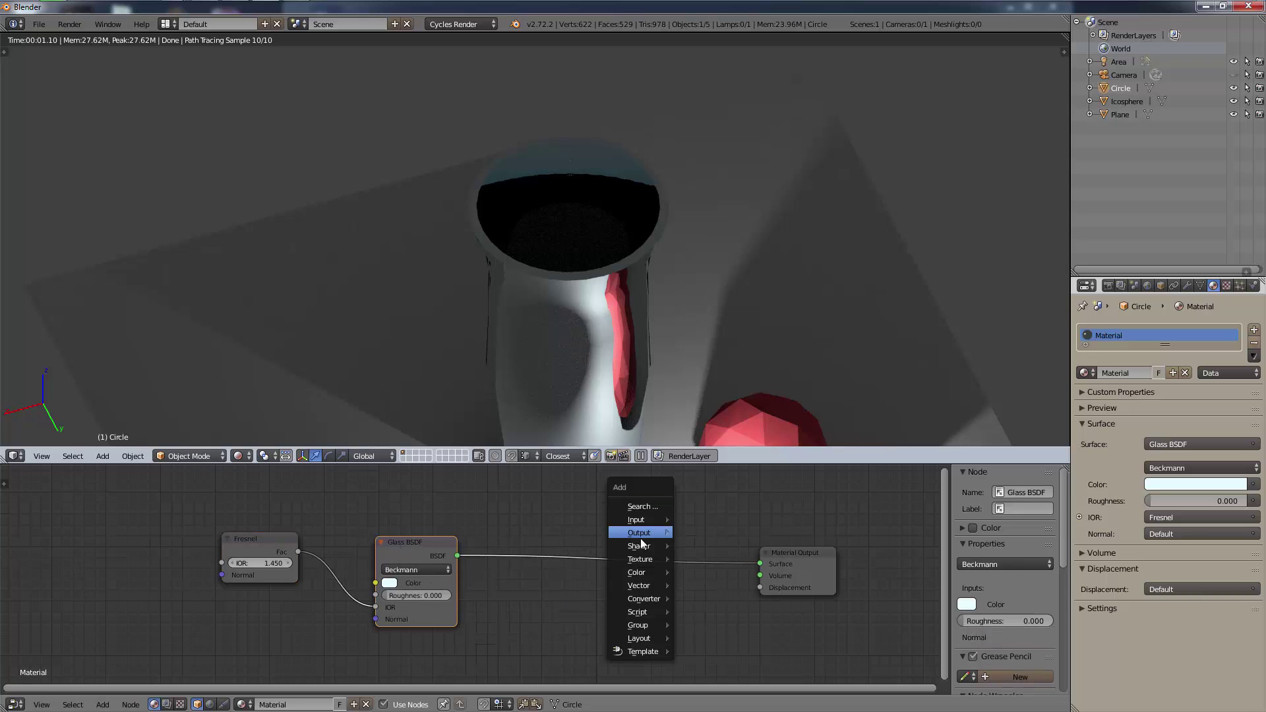
mouse_move(649, 545)
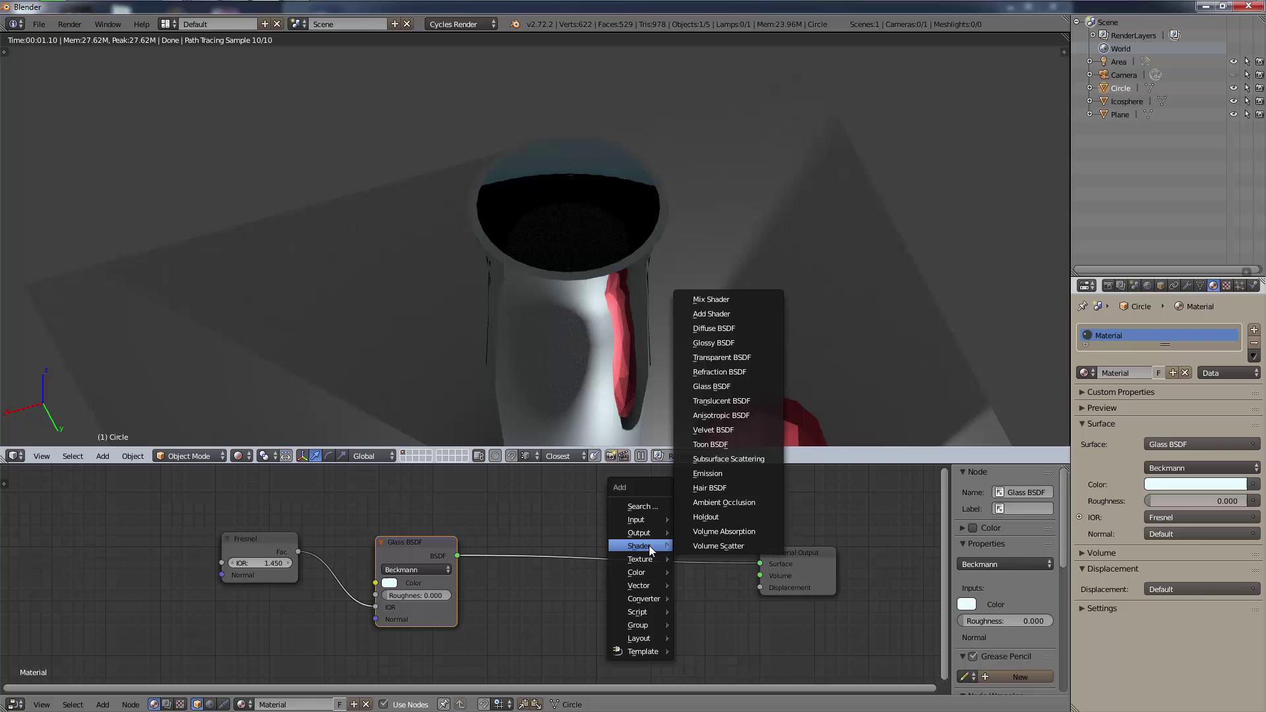
click(710, 300)
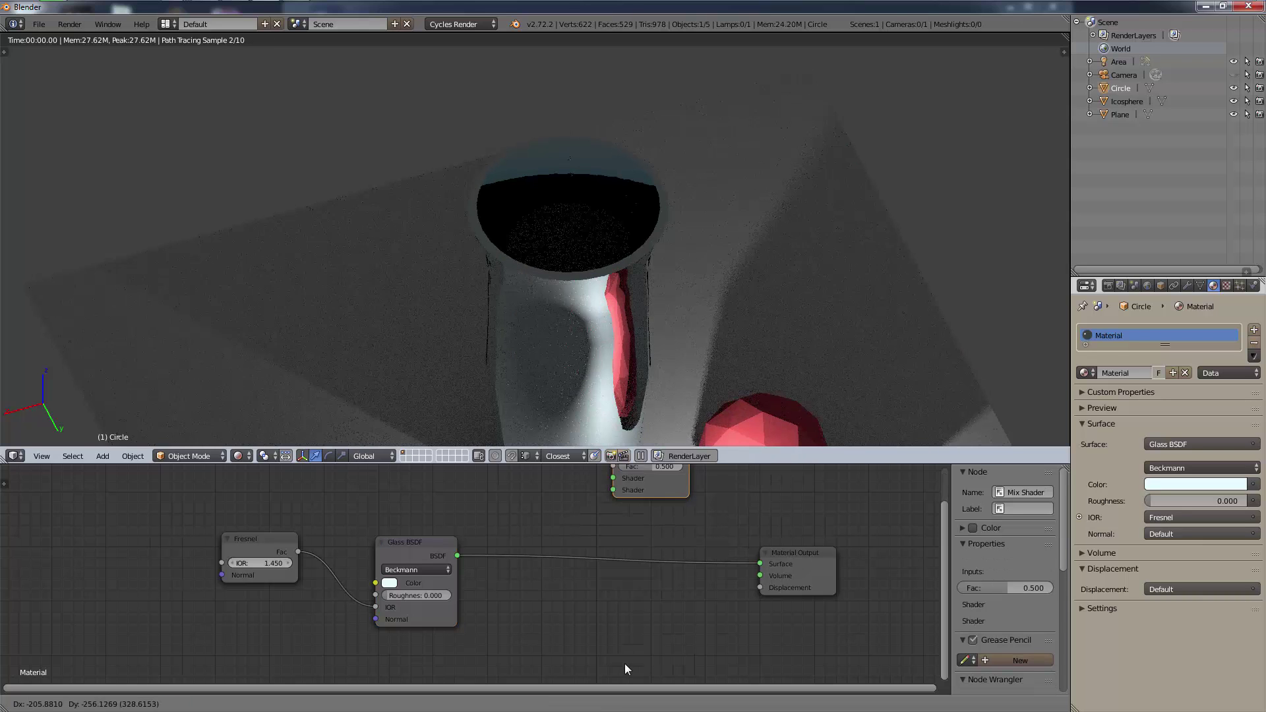
click(576, 578)
- Connect a new Transparent BSDF into the Mix Shader's second Shader input
key(shift+a)
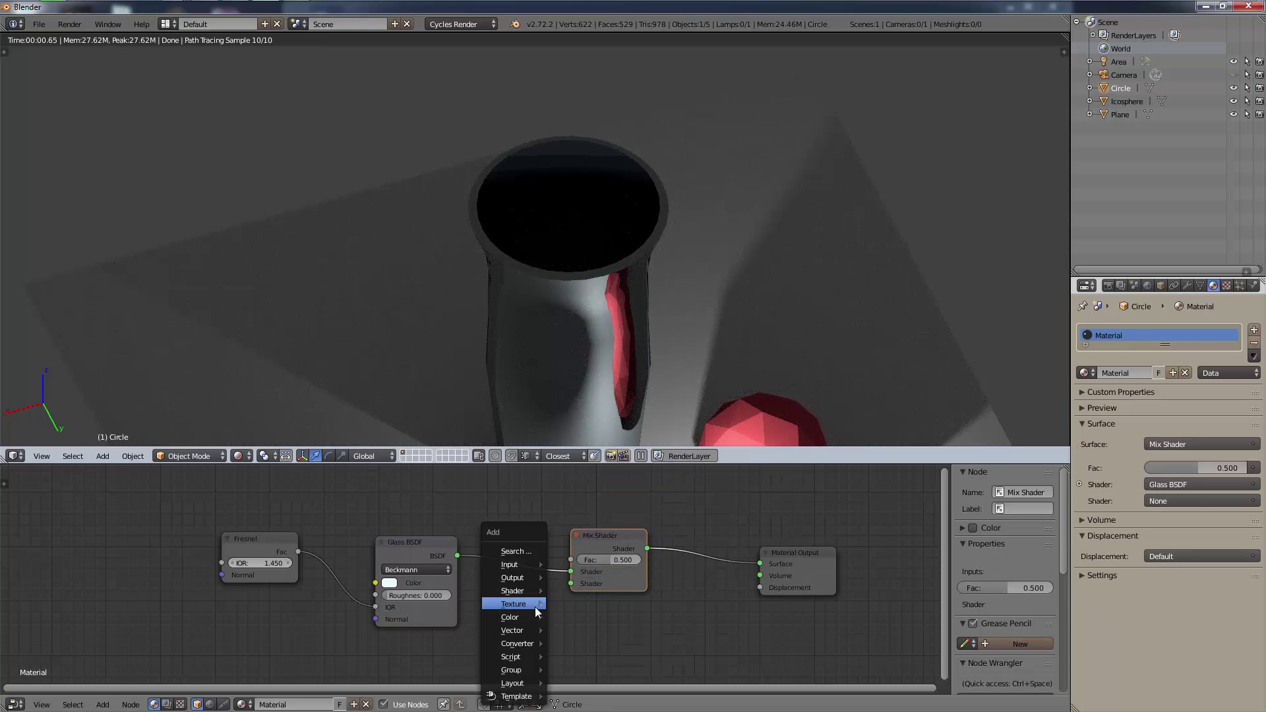
mouse_move(535, 606)
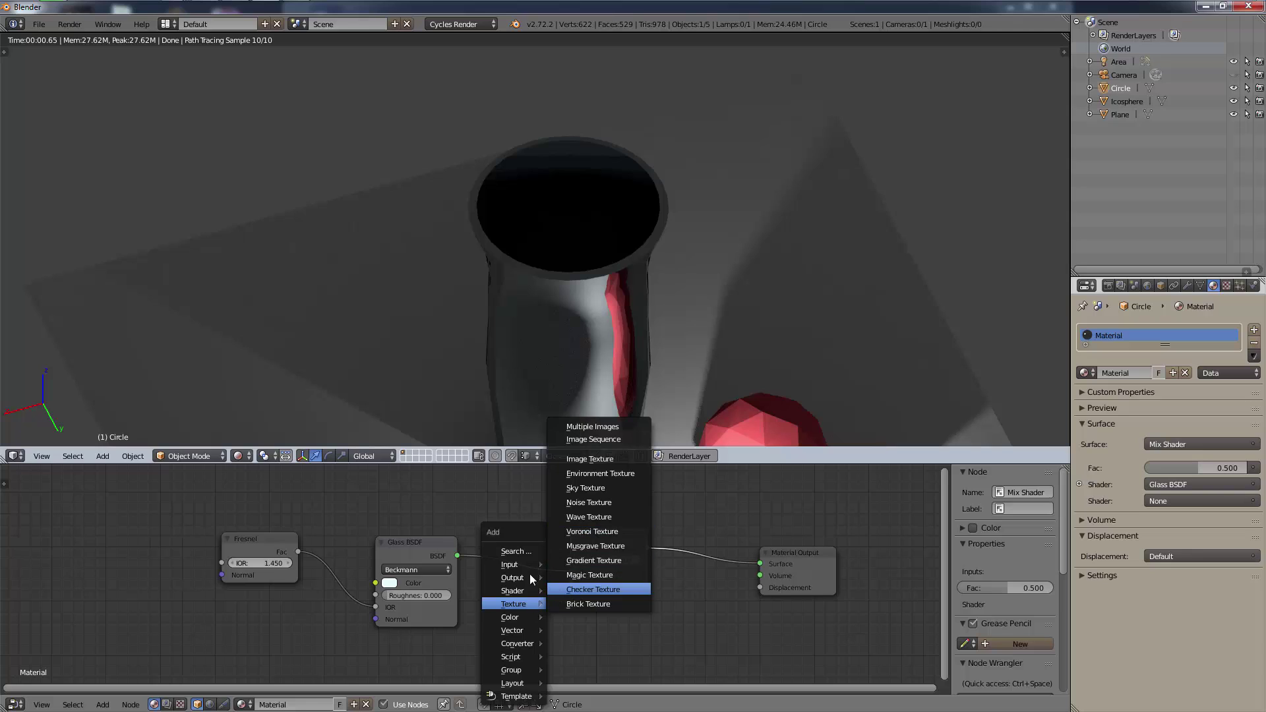
mouse_move(521, 565)
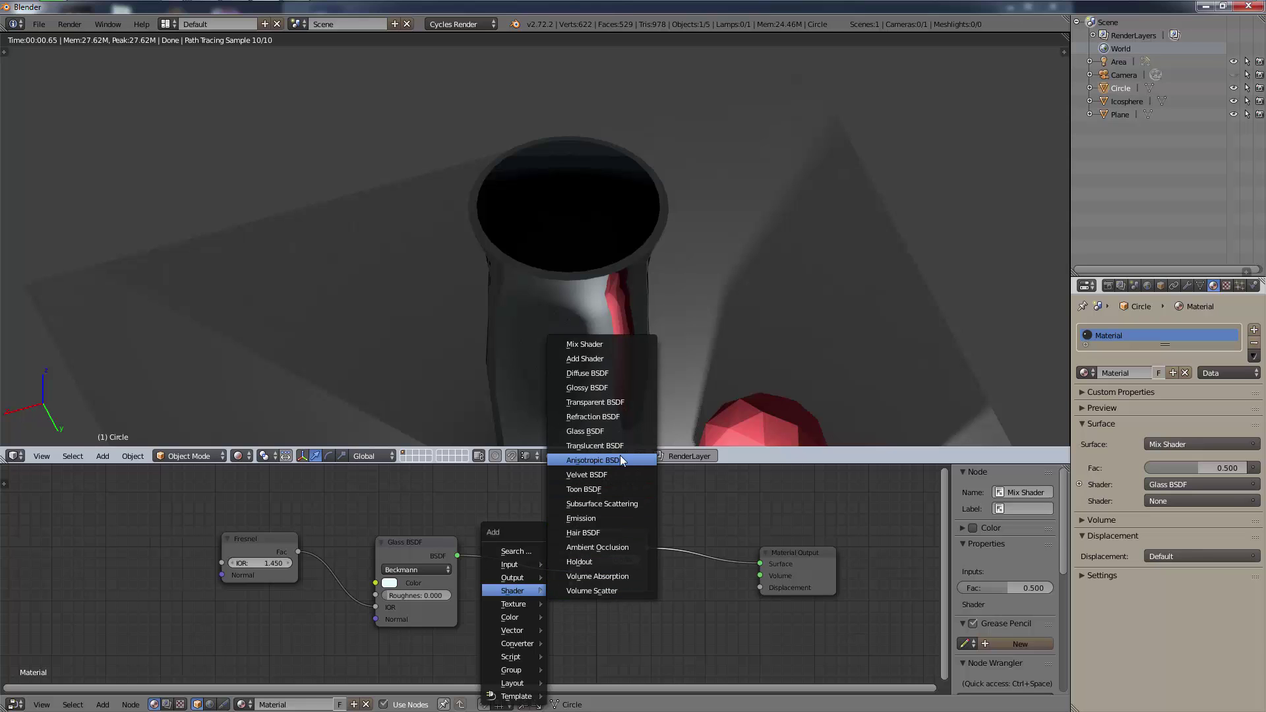
click(632, 402)
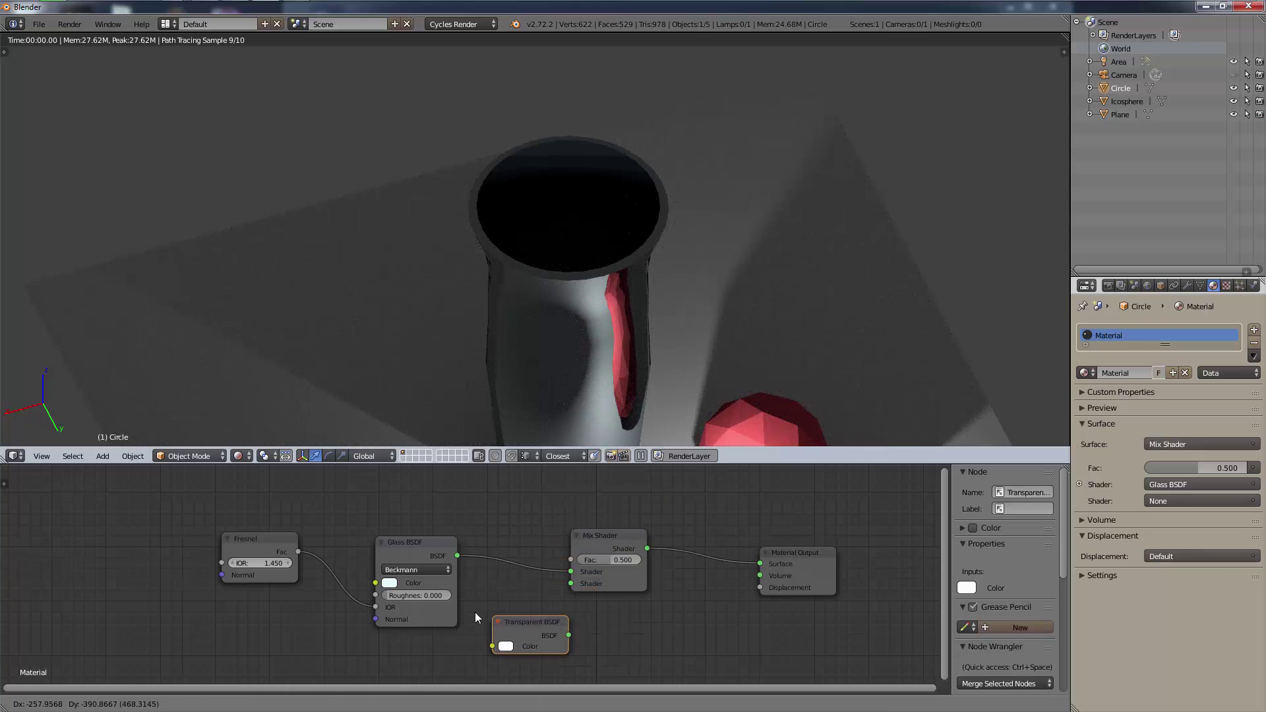
drag(551, 632, 572, 558)
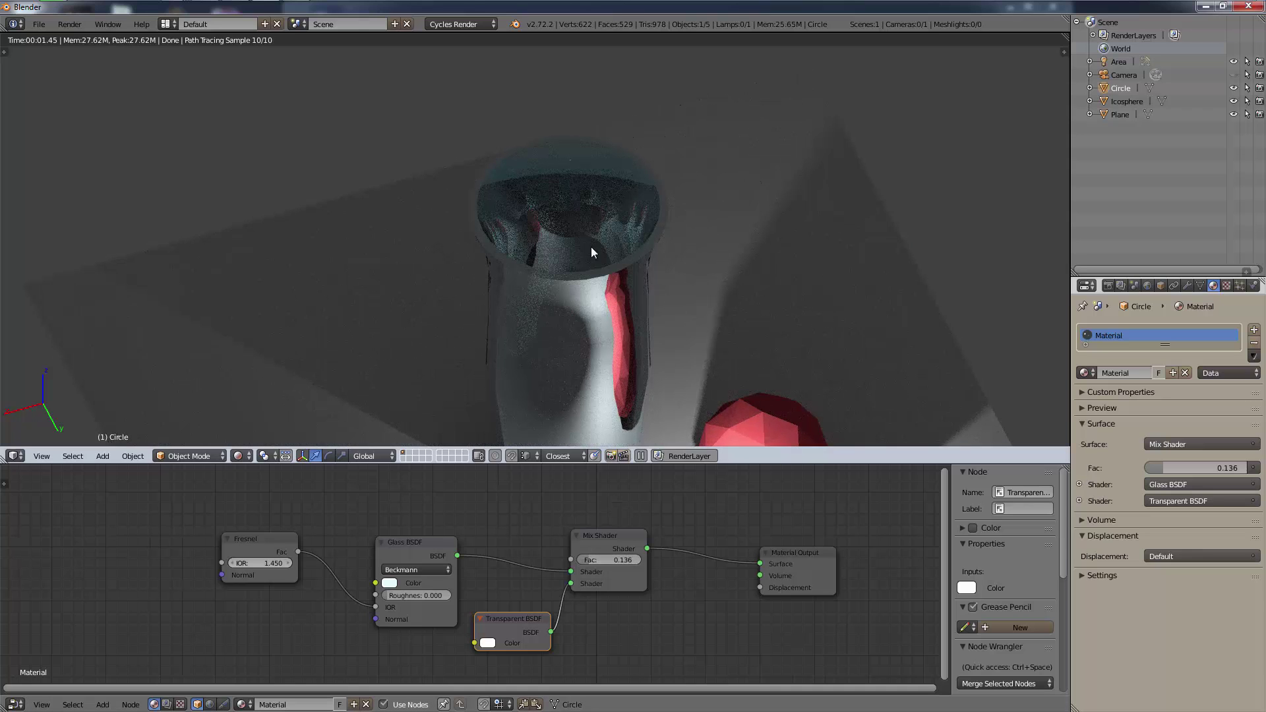
middle_drag(591, 247, 626, 267)
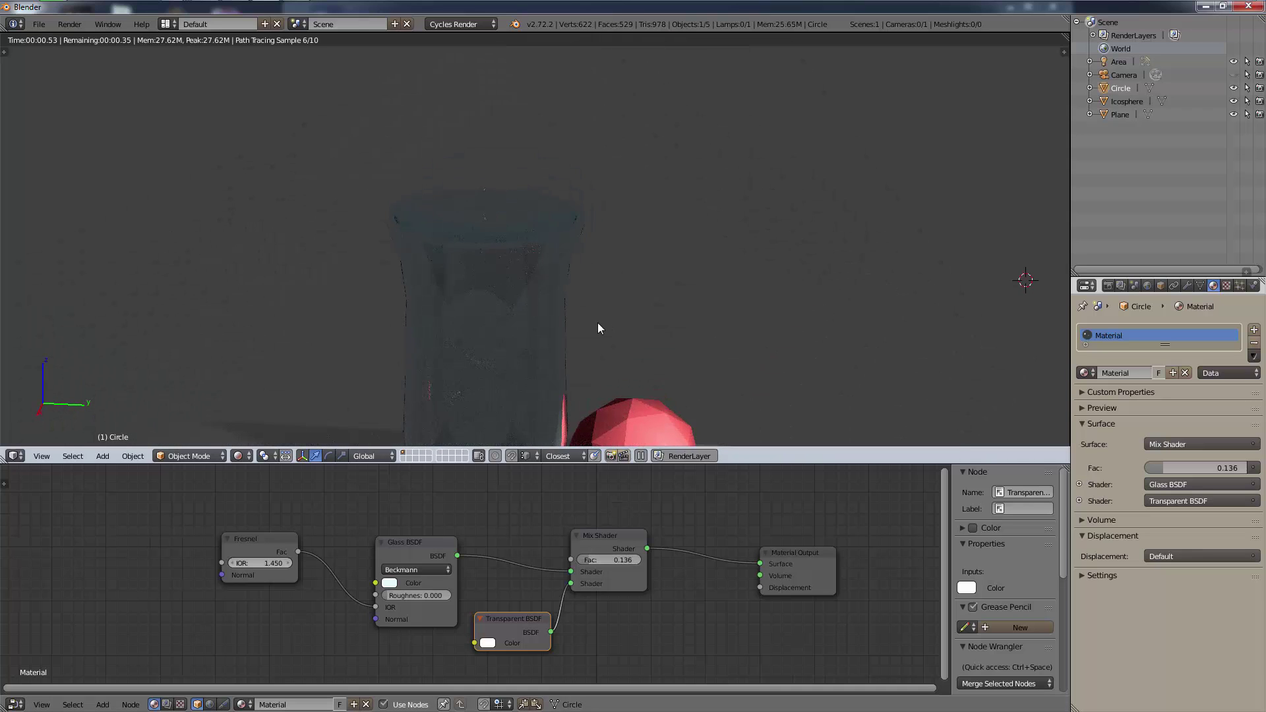
middle_drag(597, 322, 603, 247)
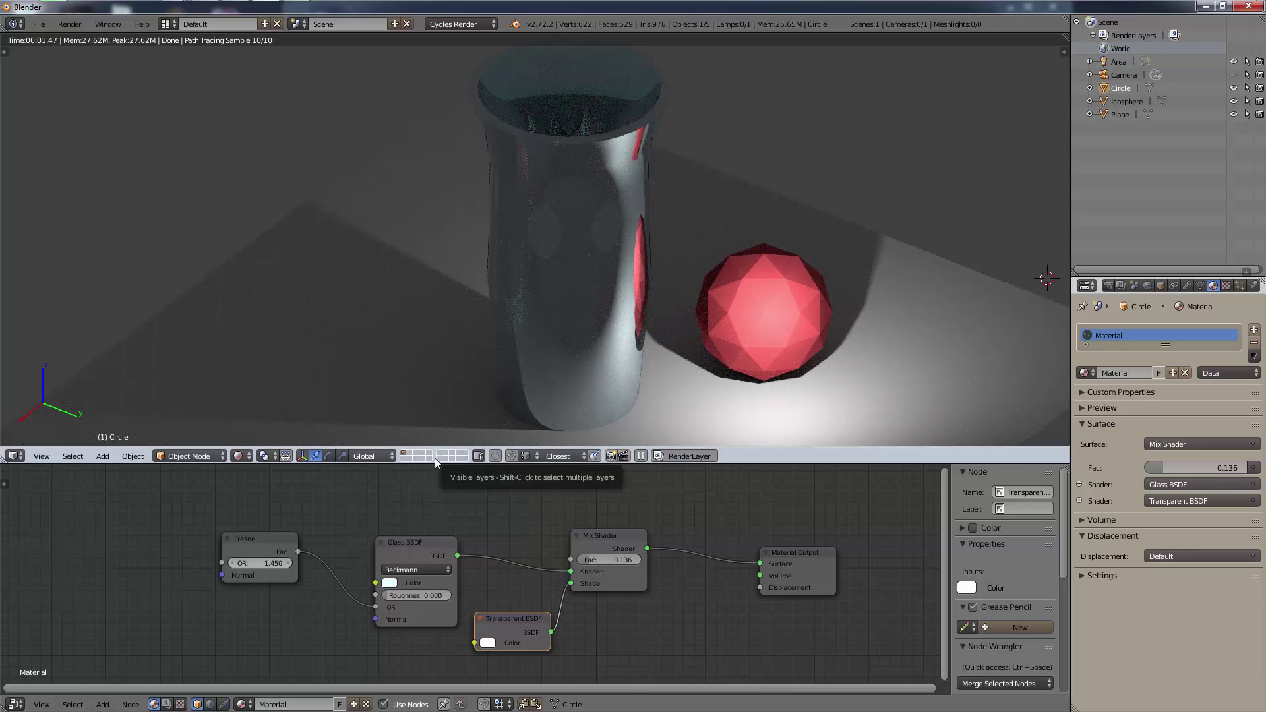
- Set viewport preview samples to 155 and drag the Fresnel IOR up to 28.450
click(1109, 285)
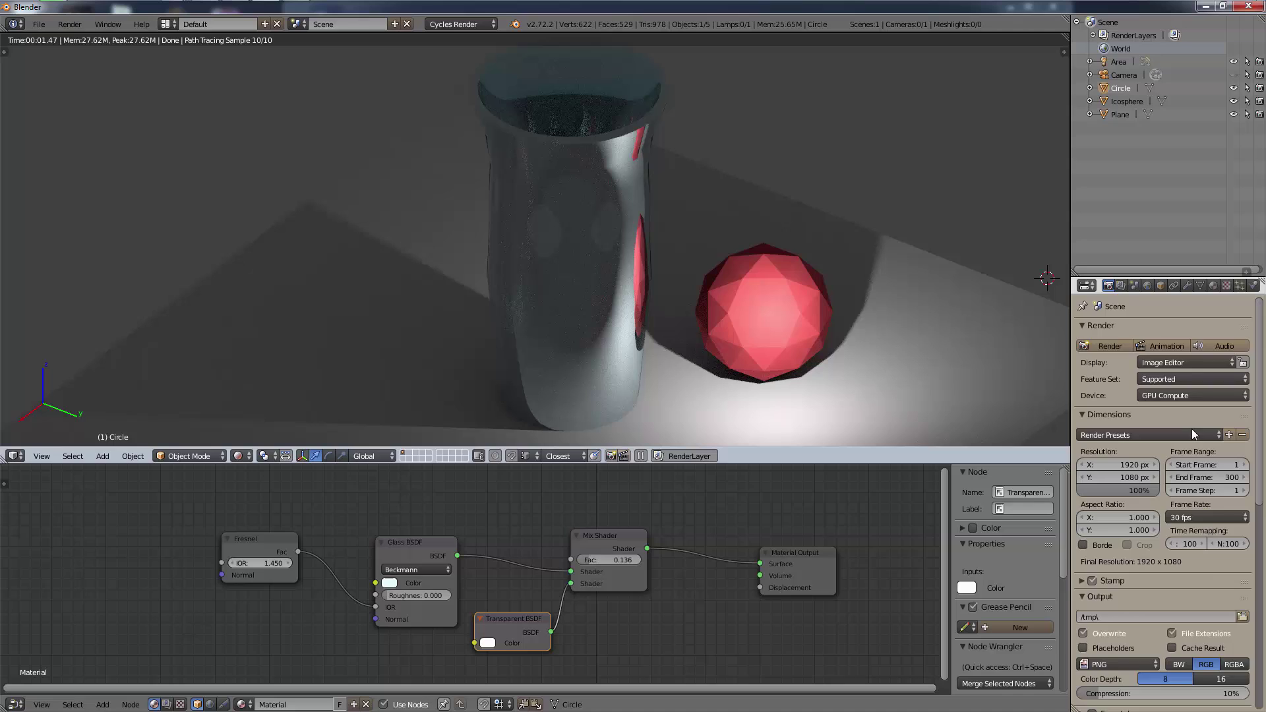
scroll(1208, 560, down, 8)
scroll(1240, 591, down, 2)
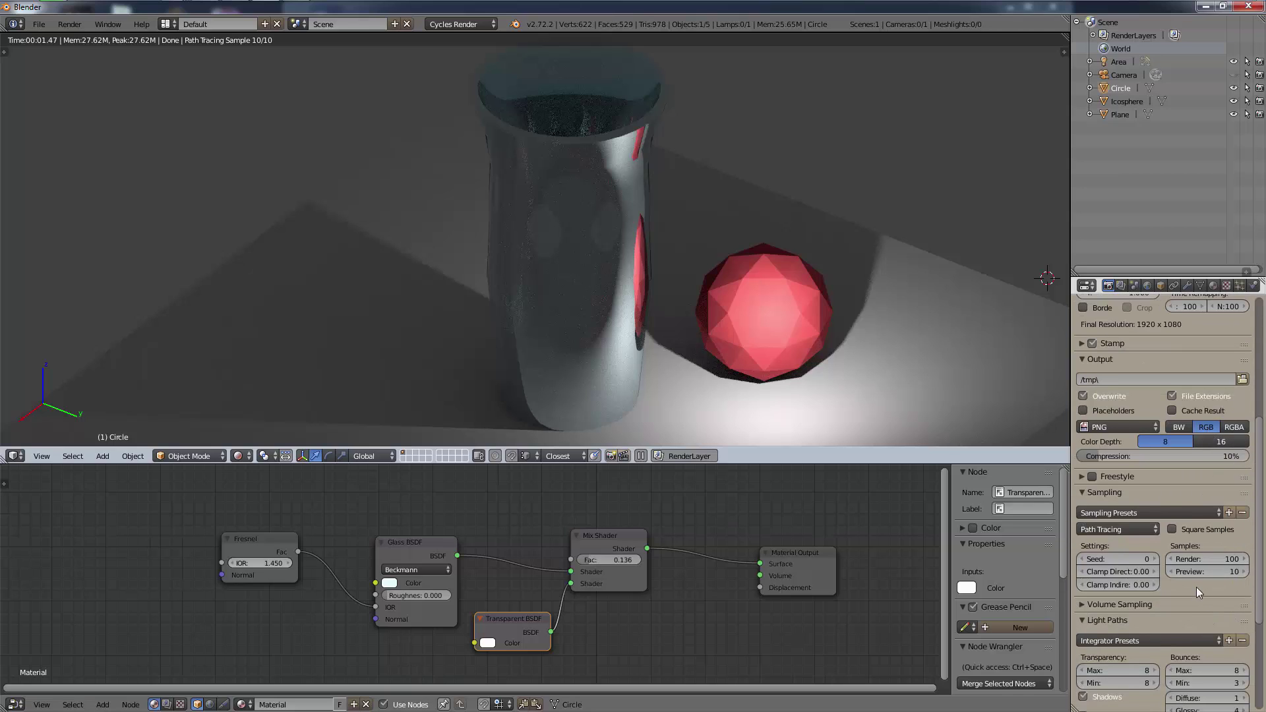
click(1206, 572)
text(155)
key(Return)
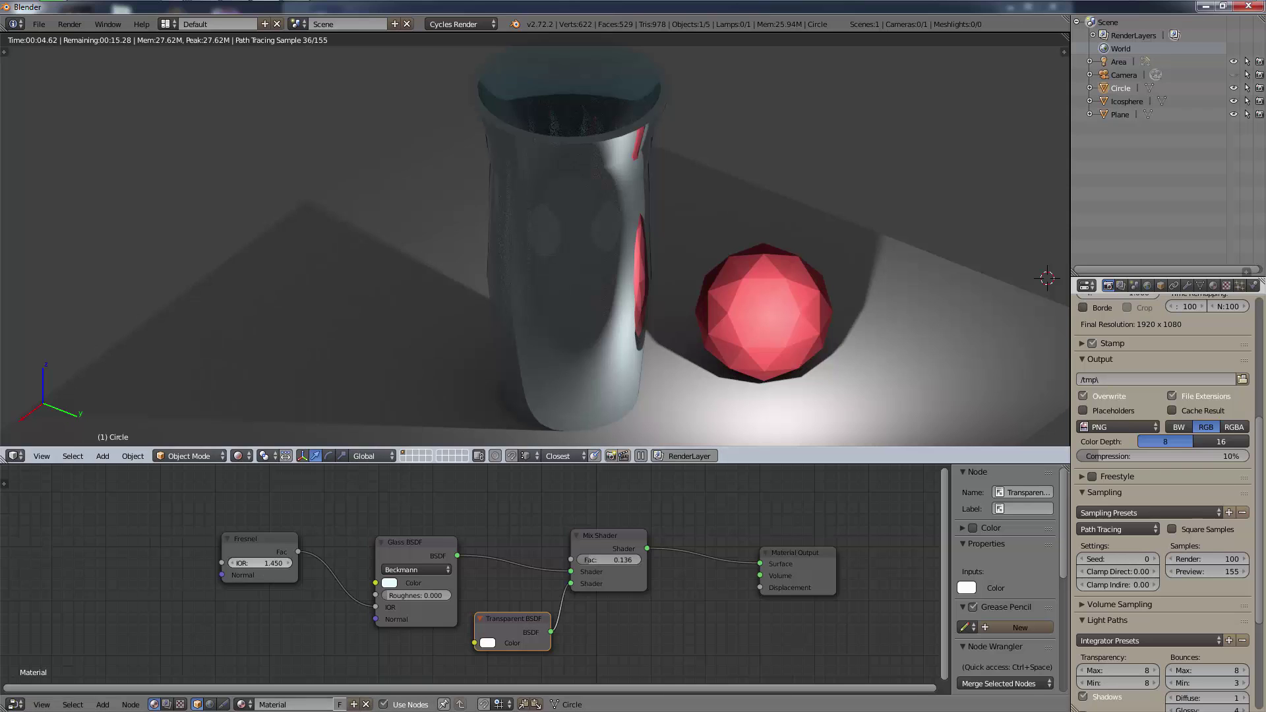
mouse_move(258, 564)
mouse_down()
mouse_move(310, 565)
mouse_move(261, 565)
mouse_up()
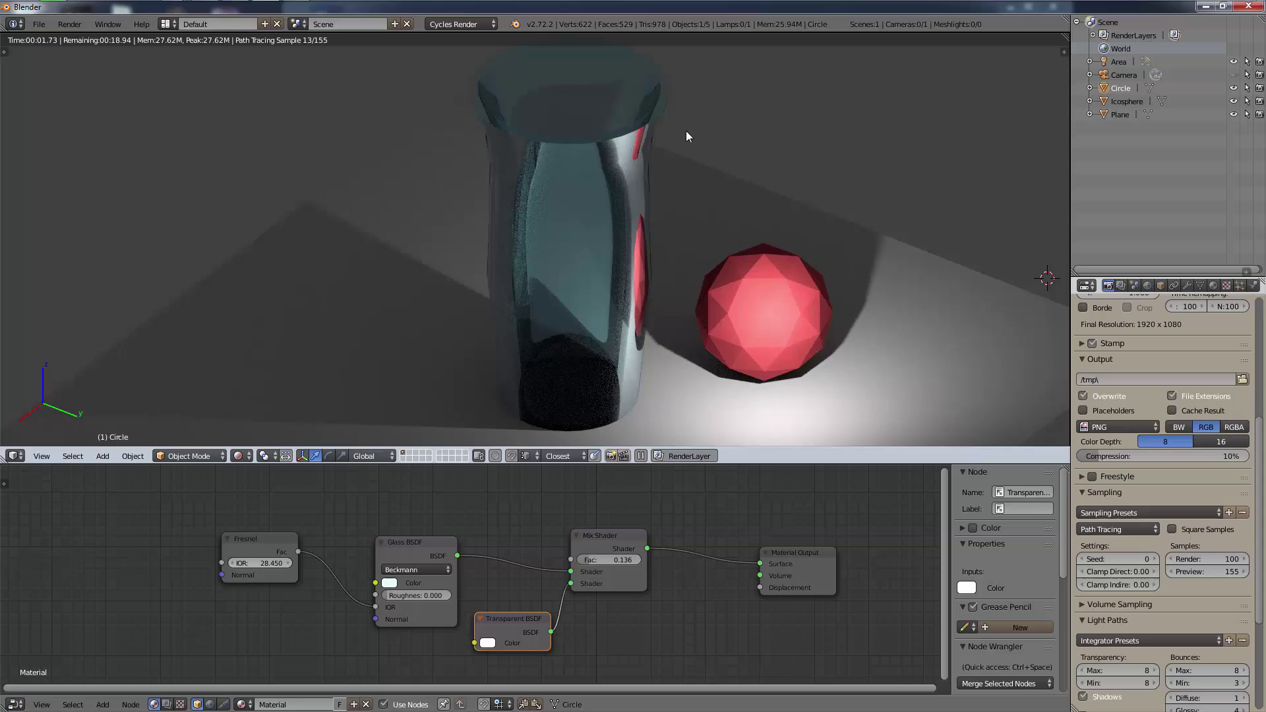
middle_drag(686, 131, 618, 236)
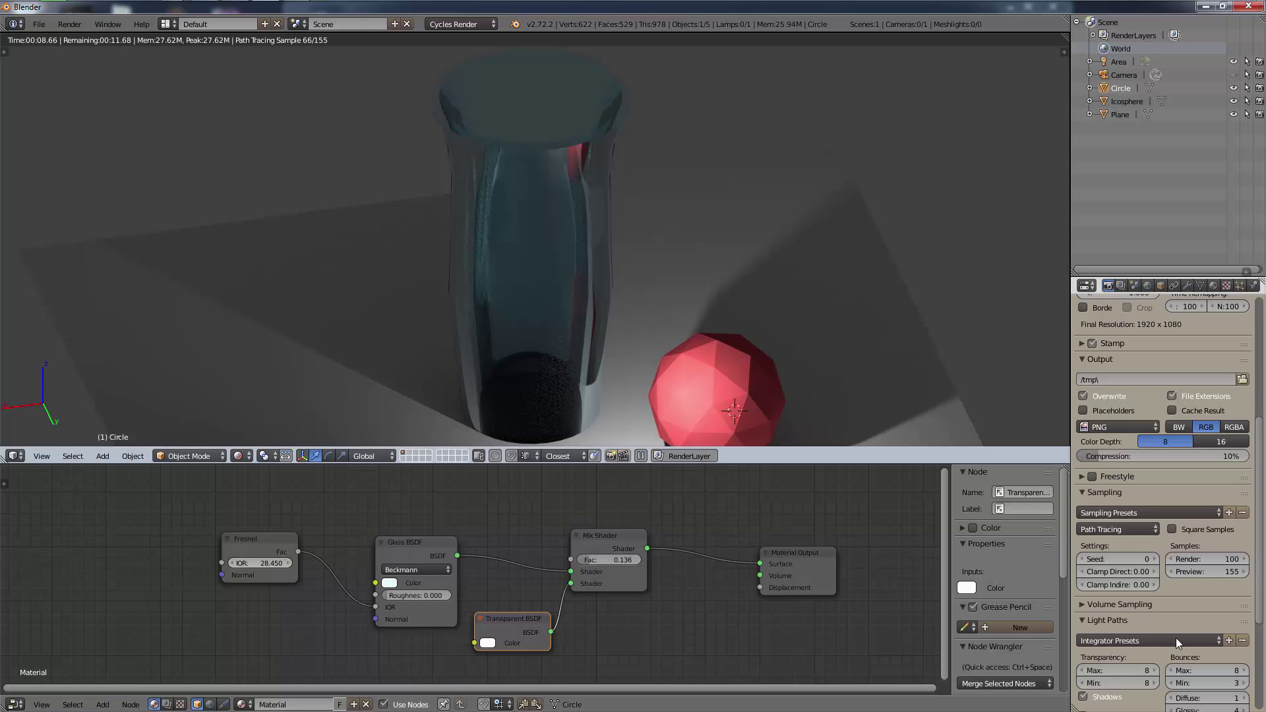
- Apply the Full Global Illumination light path preset with 128 bounces
click(1148, 641)
click(1134, 666)
scroll(1160, 527, down, 2)
- Lower the Fresnel IOR, then step it up to 0.1 and 0.2
drag(262, 565, 166, 565)
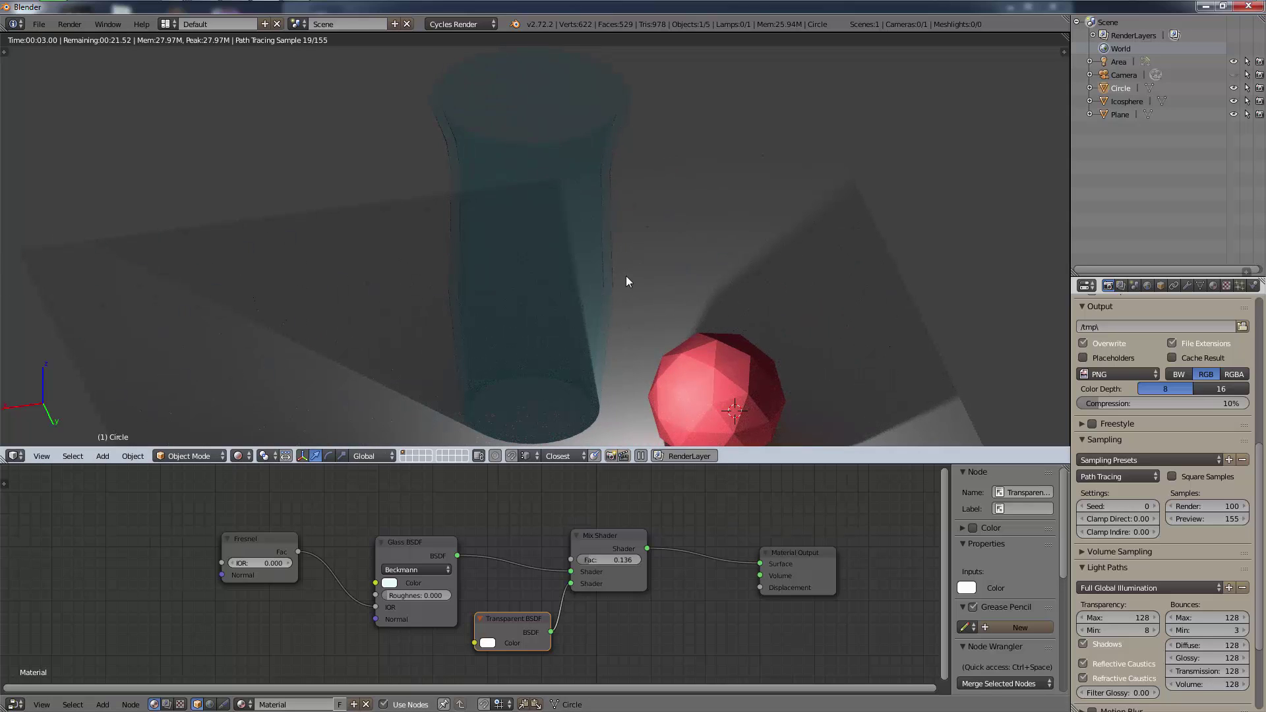
middle_drag(537, 259, 717, 253)
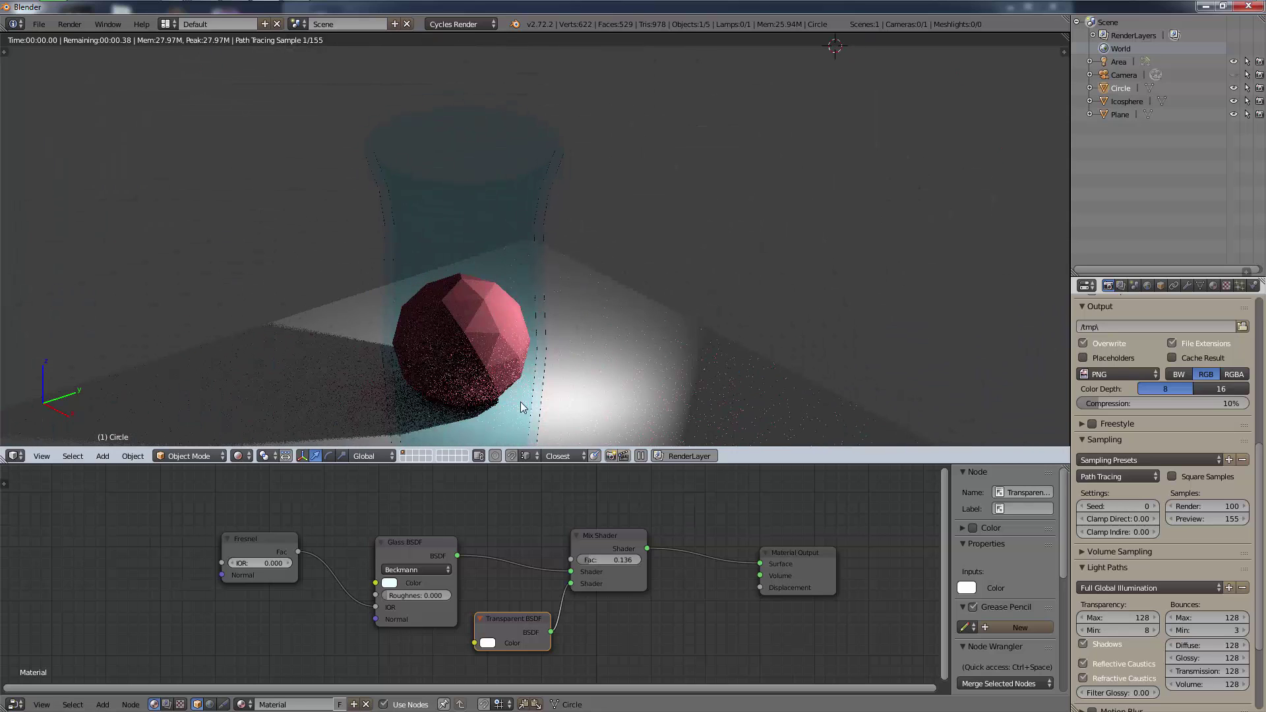
click(289, 563)
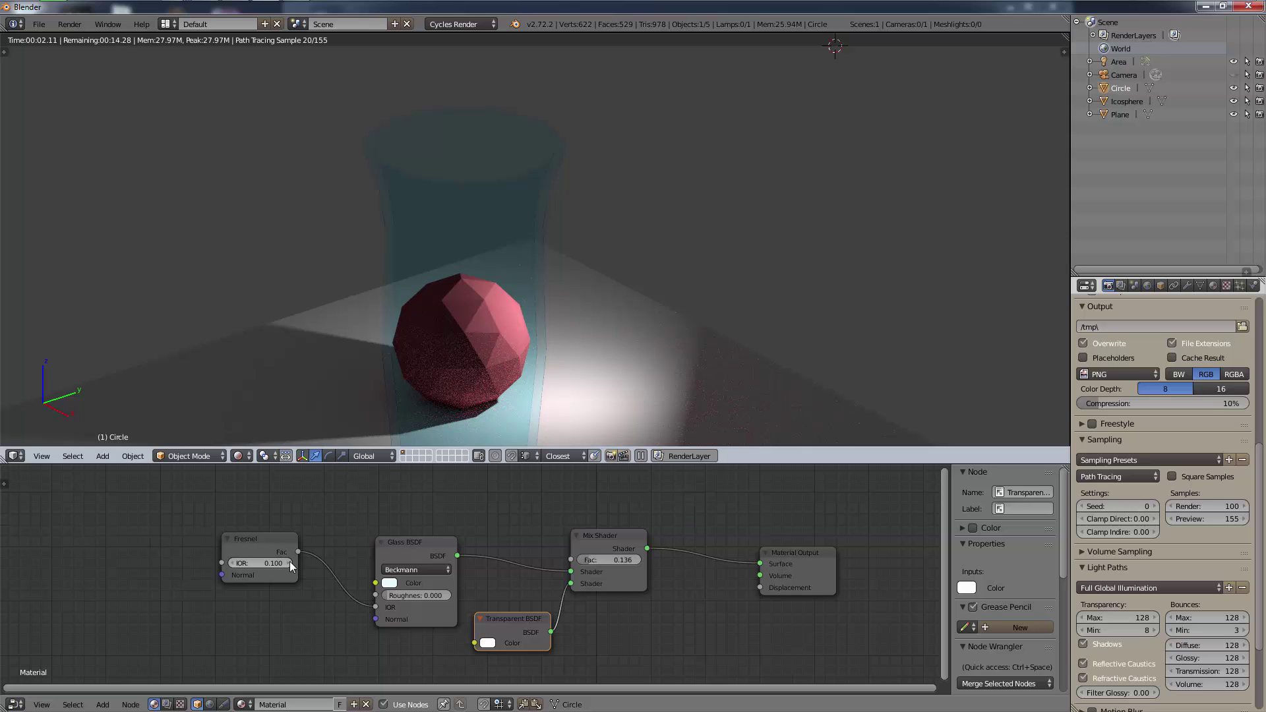
middle_drag(572, 347, 590, 308)
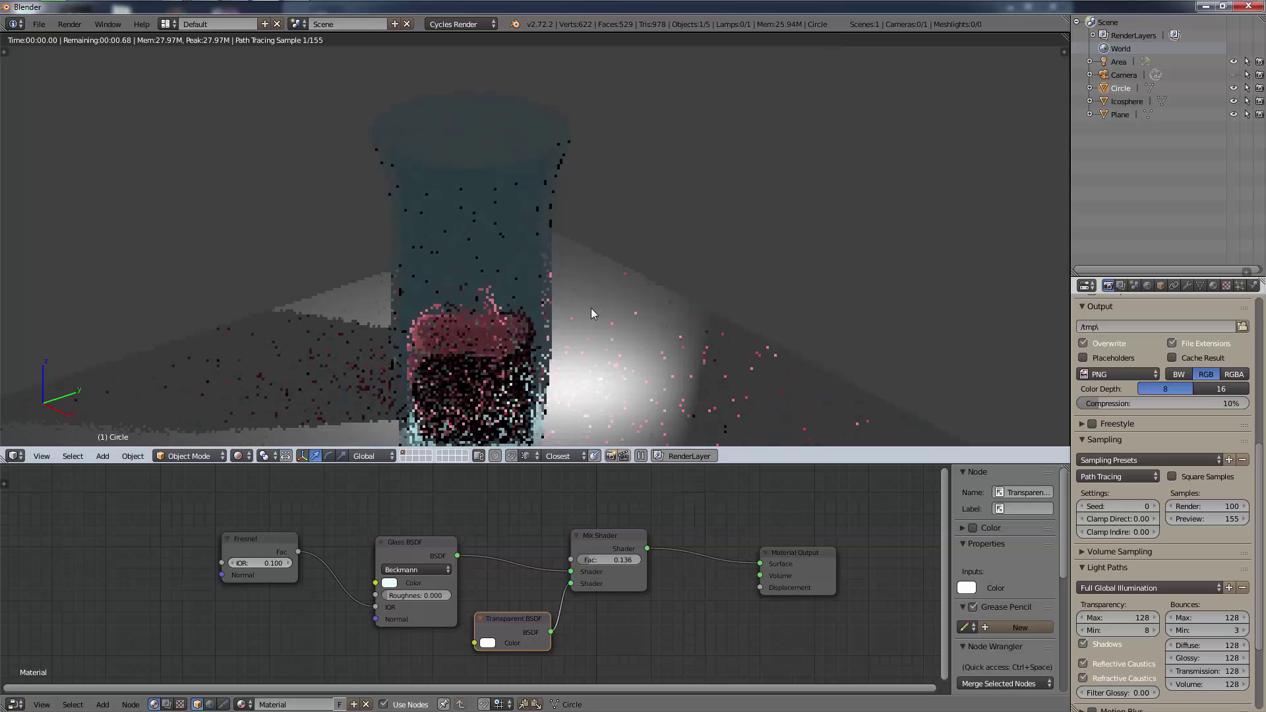
click(289, 563)
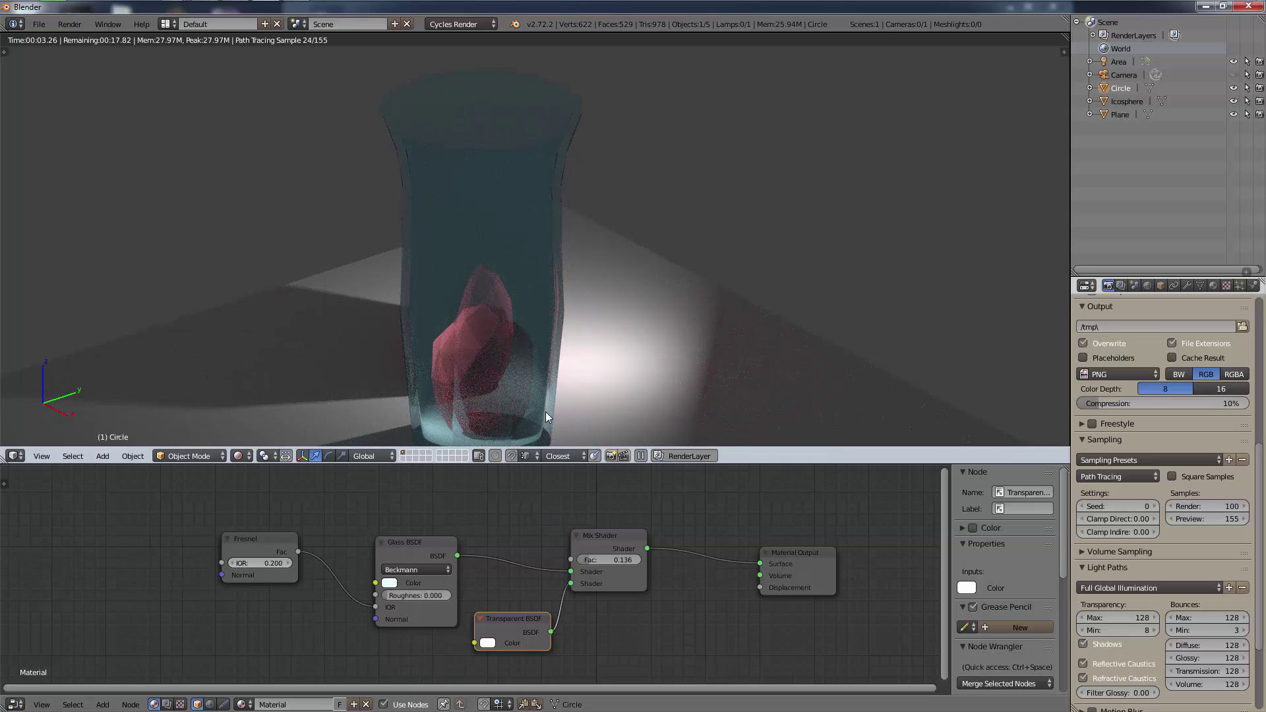
middle_drag(540, 333, 387, 404)
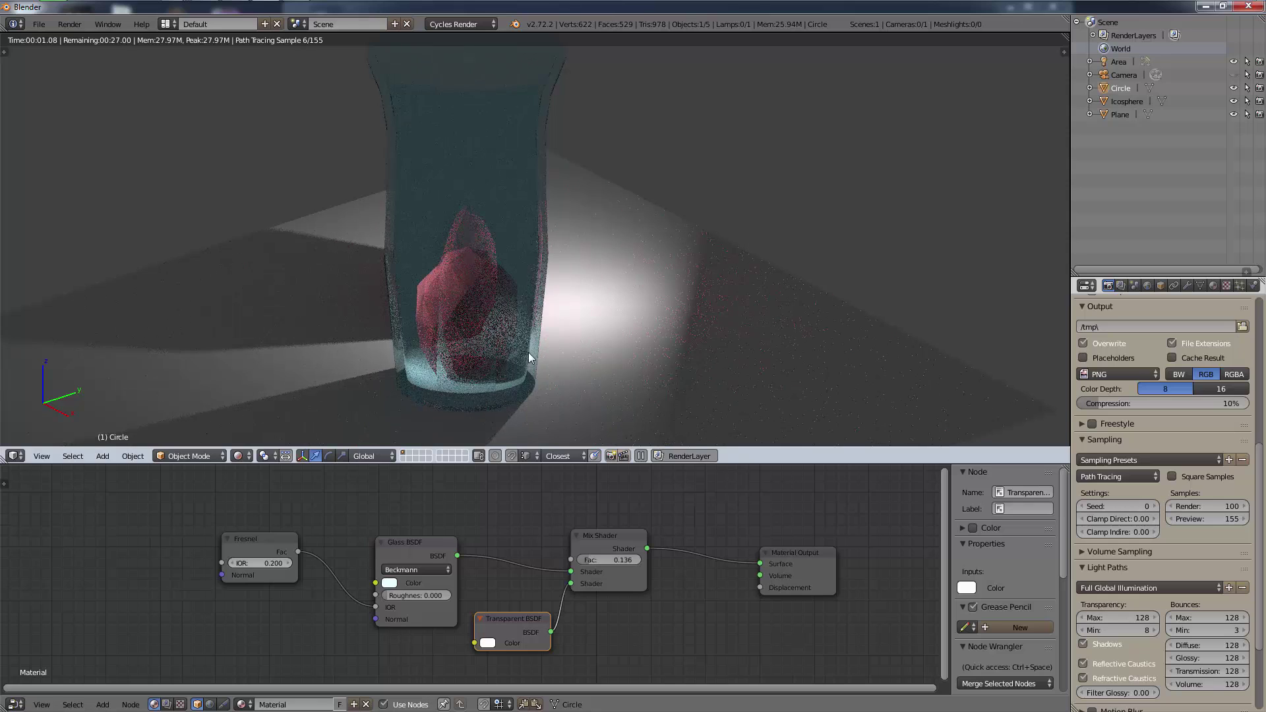
- Step the Fresnel IOR from 0.3 up to 1.0, then reset it to 0
click(288, 563)
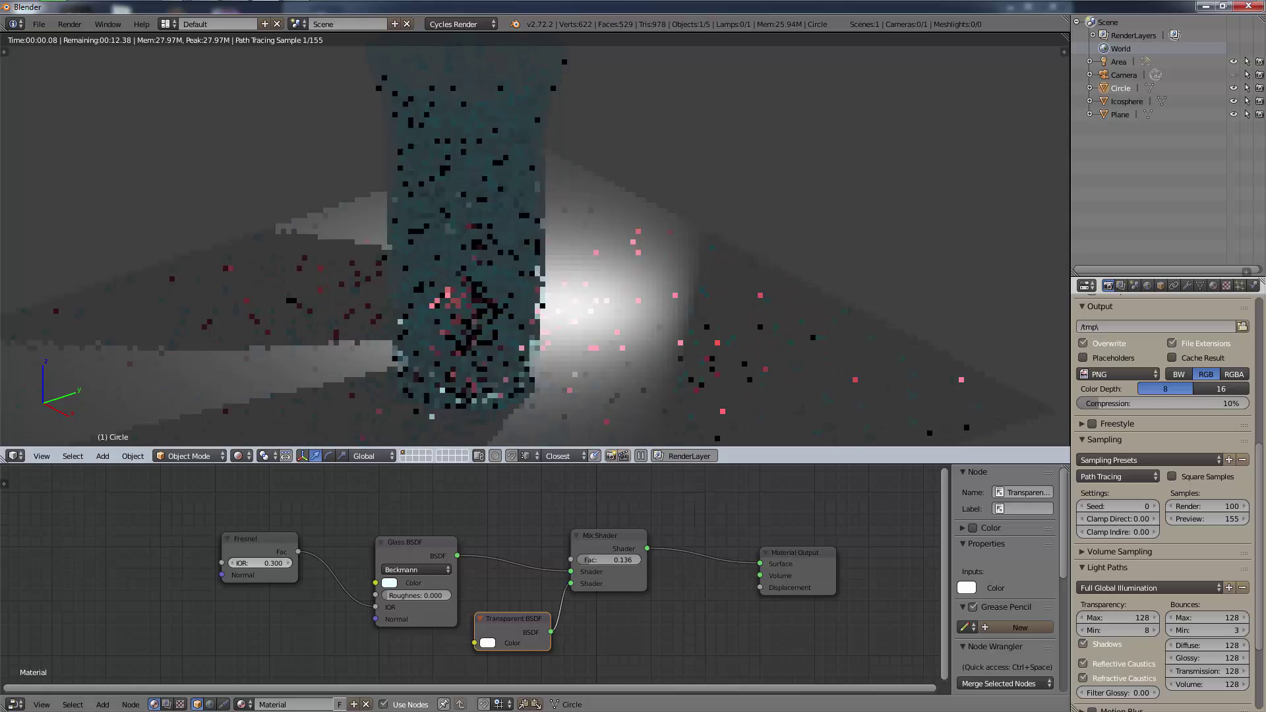
click(288, 563)
click(287, 564)
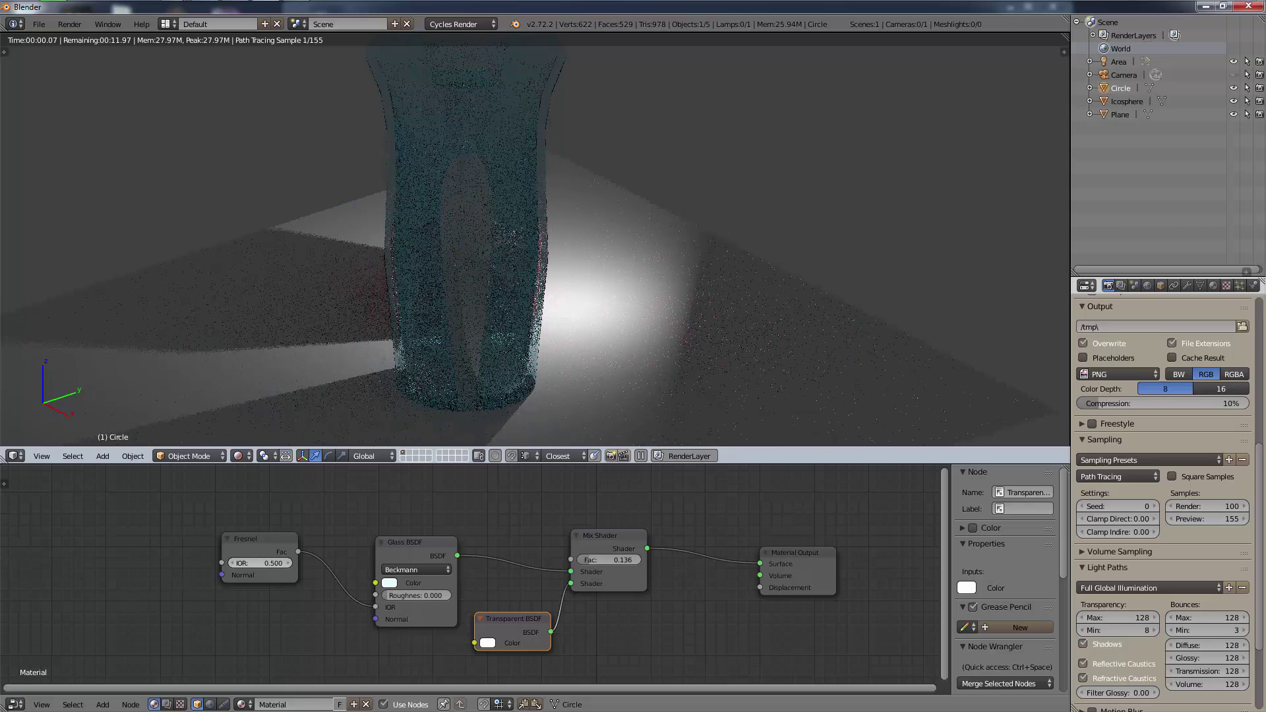
click(287, 564)
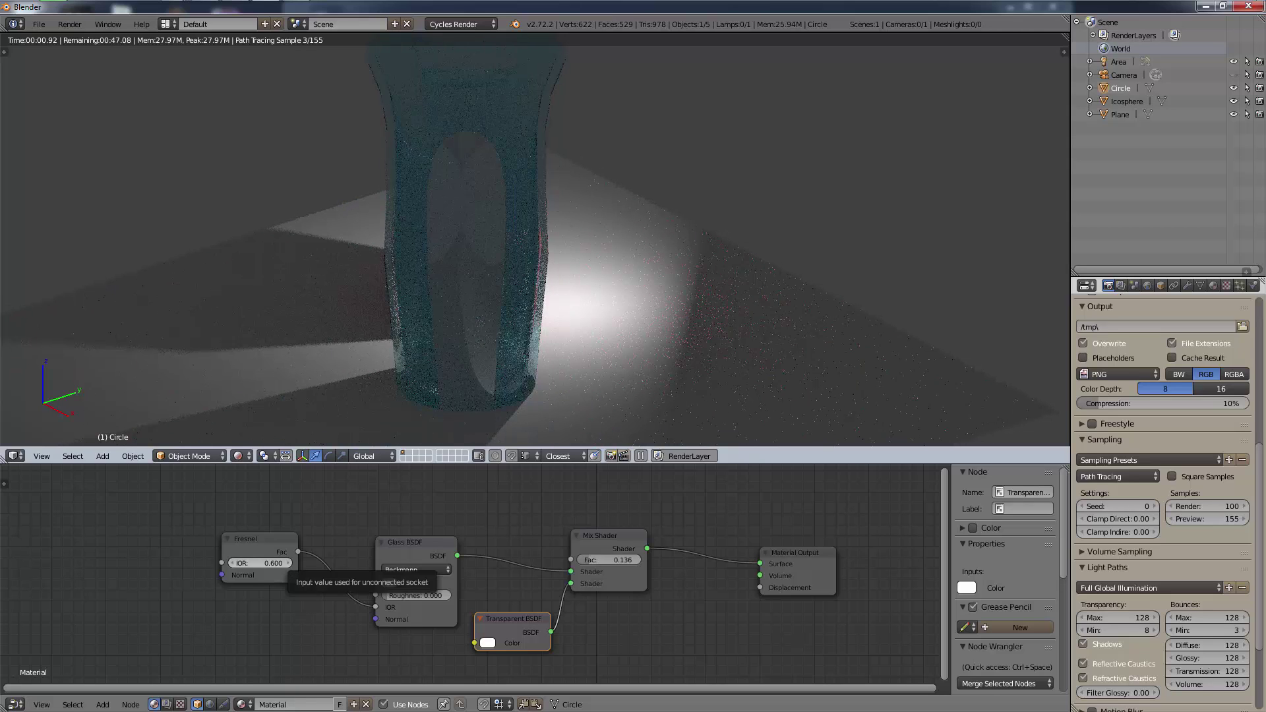
click(287, 563)
click(287, 564)
click(287, 564)
click(287, 563)
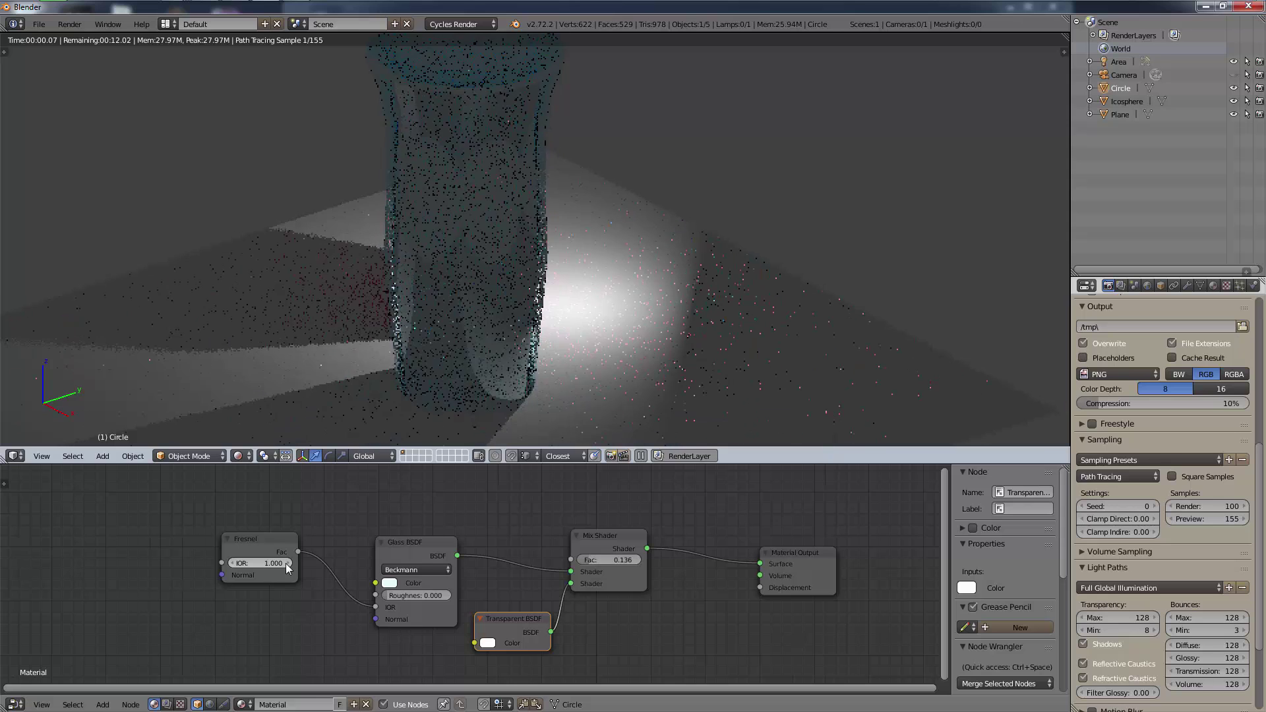
scroll(496, 183, up, 2)
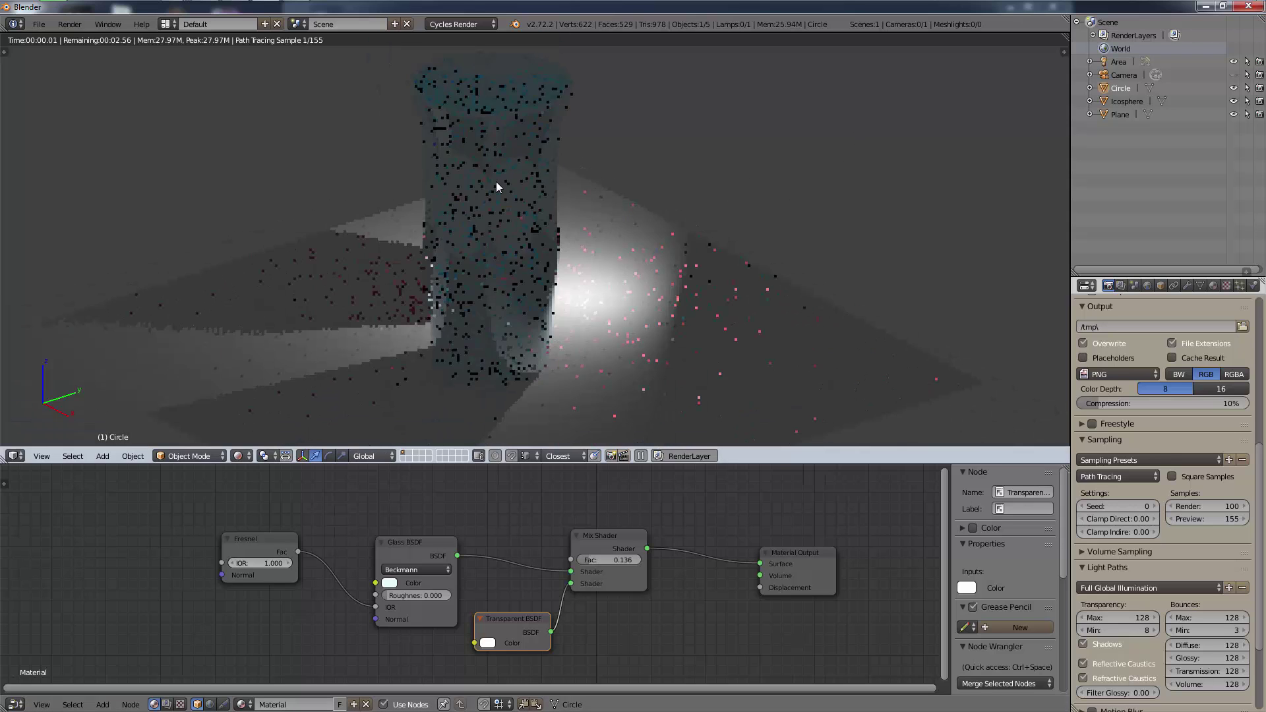
key(BackSpace)
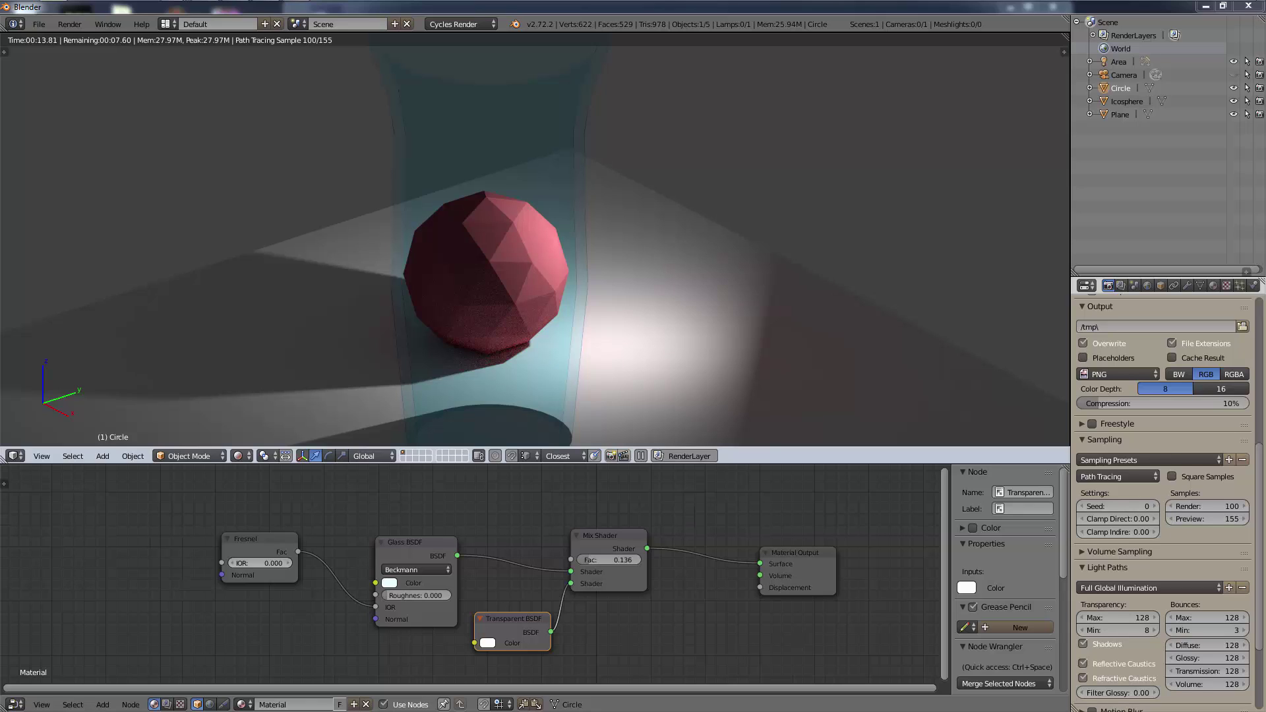
- Set the Fresnel IOR to 1.5
click(260, 563)
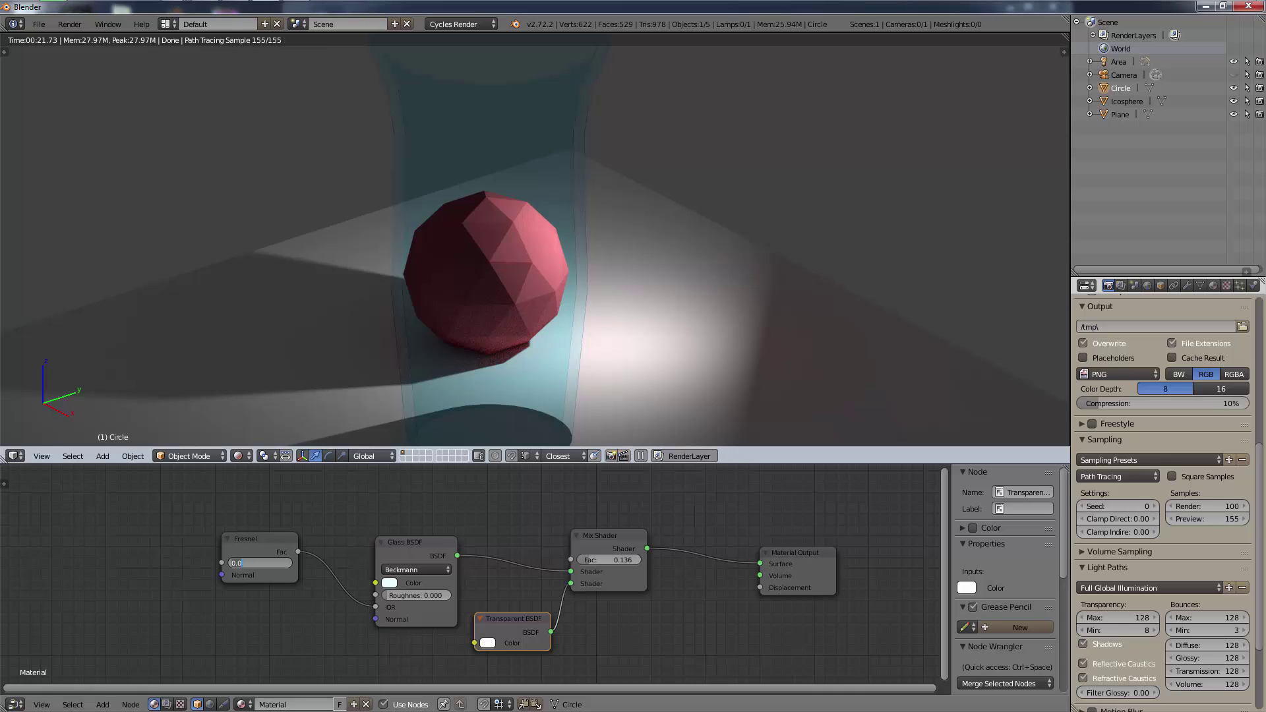
text(1.5)
key(Return)
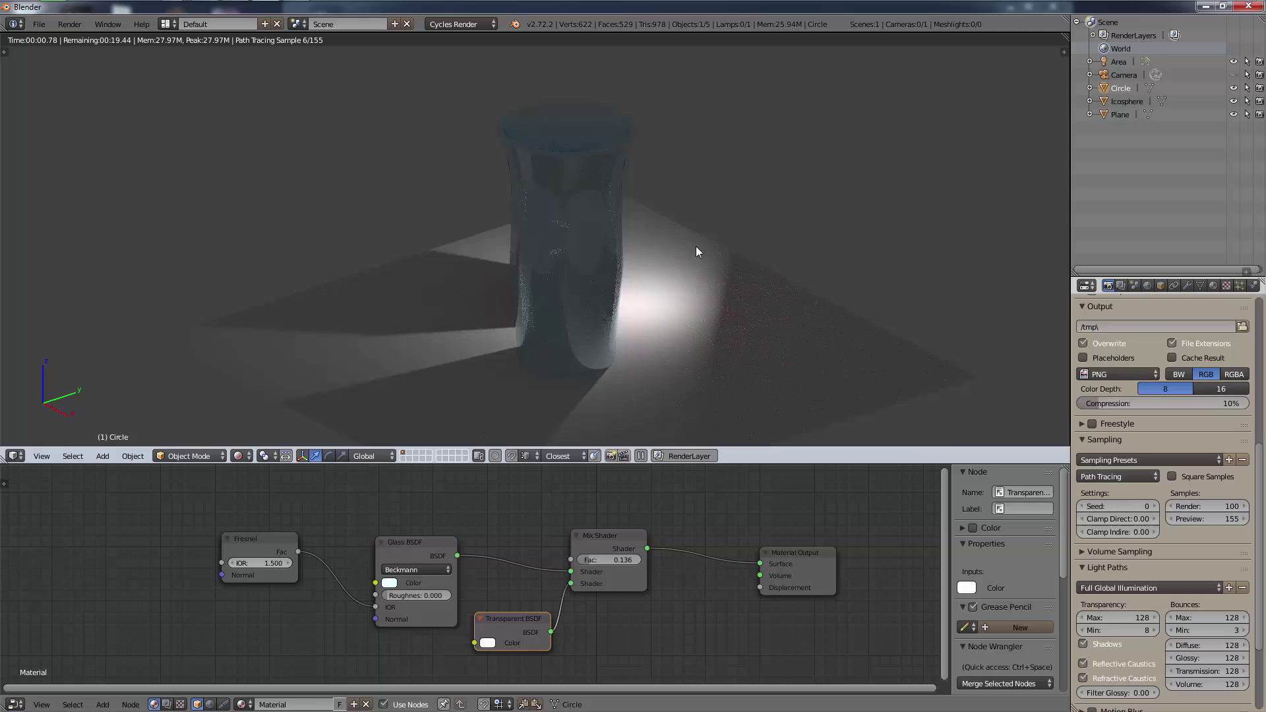
middle_drag(714, 243, 658, 214)
- Select the ground plane and switch it into Edit Mode
right_click(658, 214)
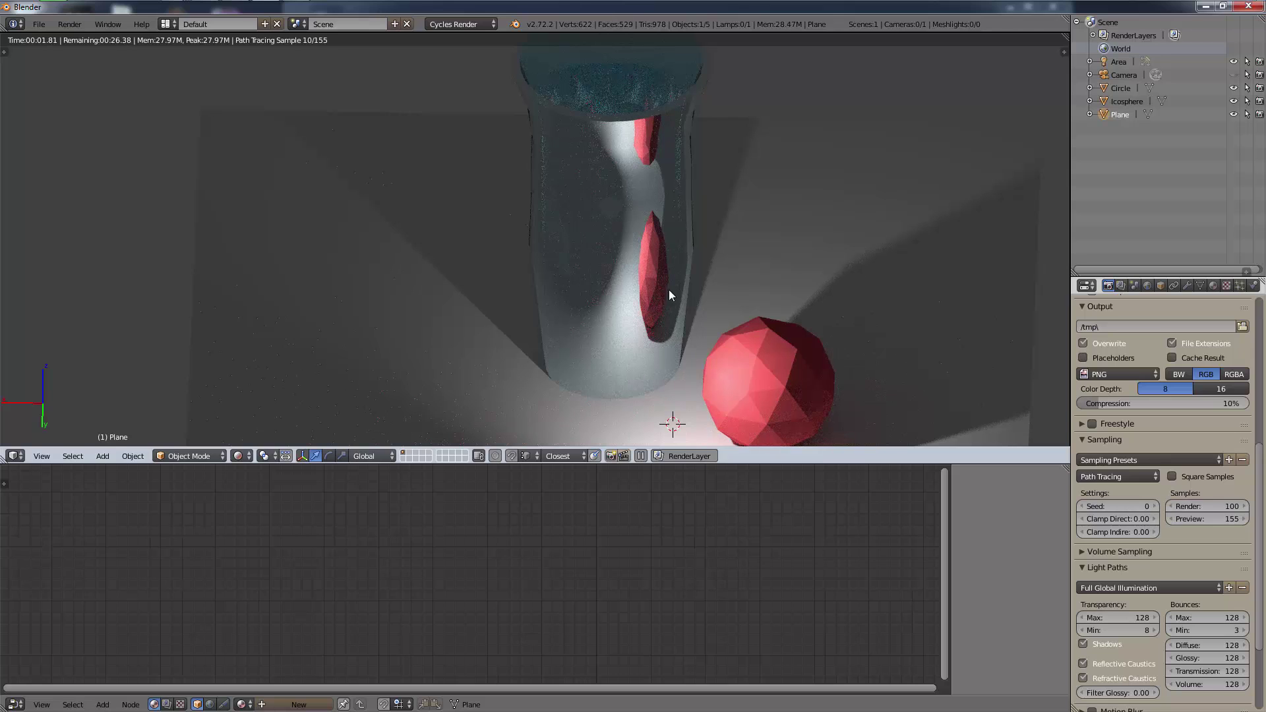
key(ctrl+s)
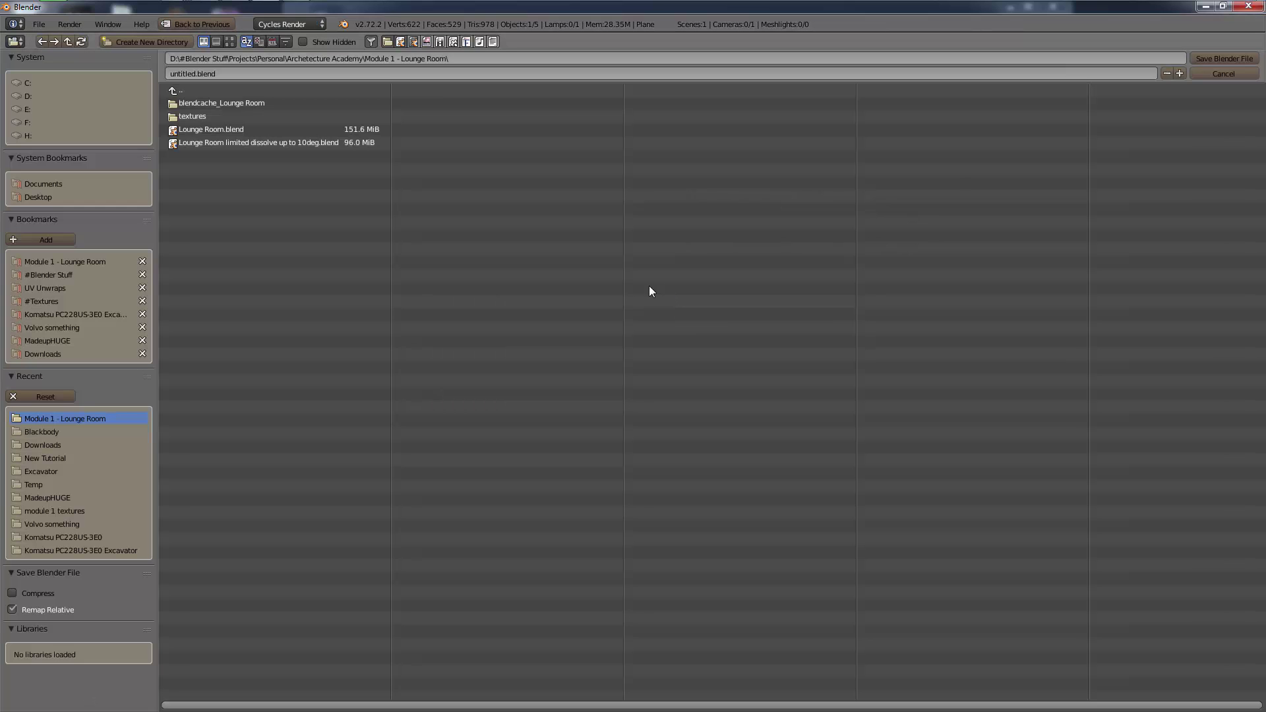
key(Escape)
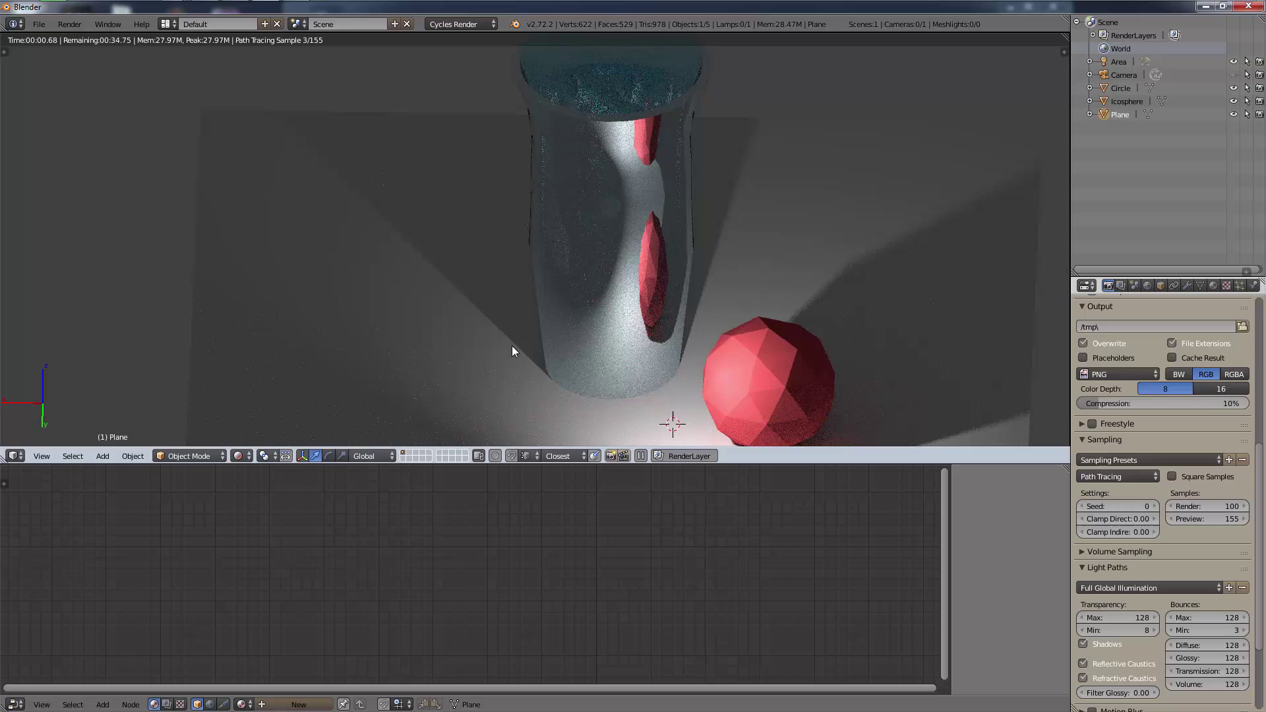
click(180, 454)
click(189, 426)
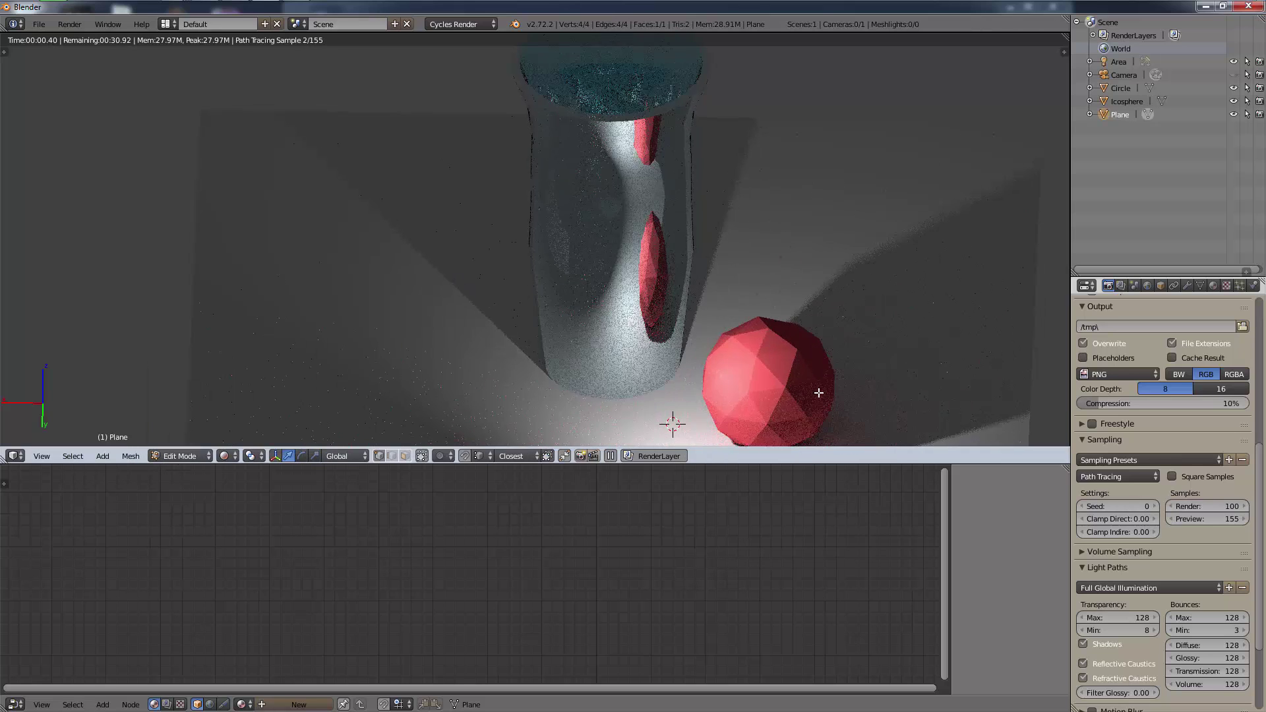
key(ctrl+s)
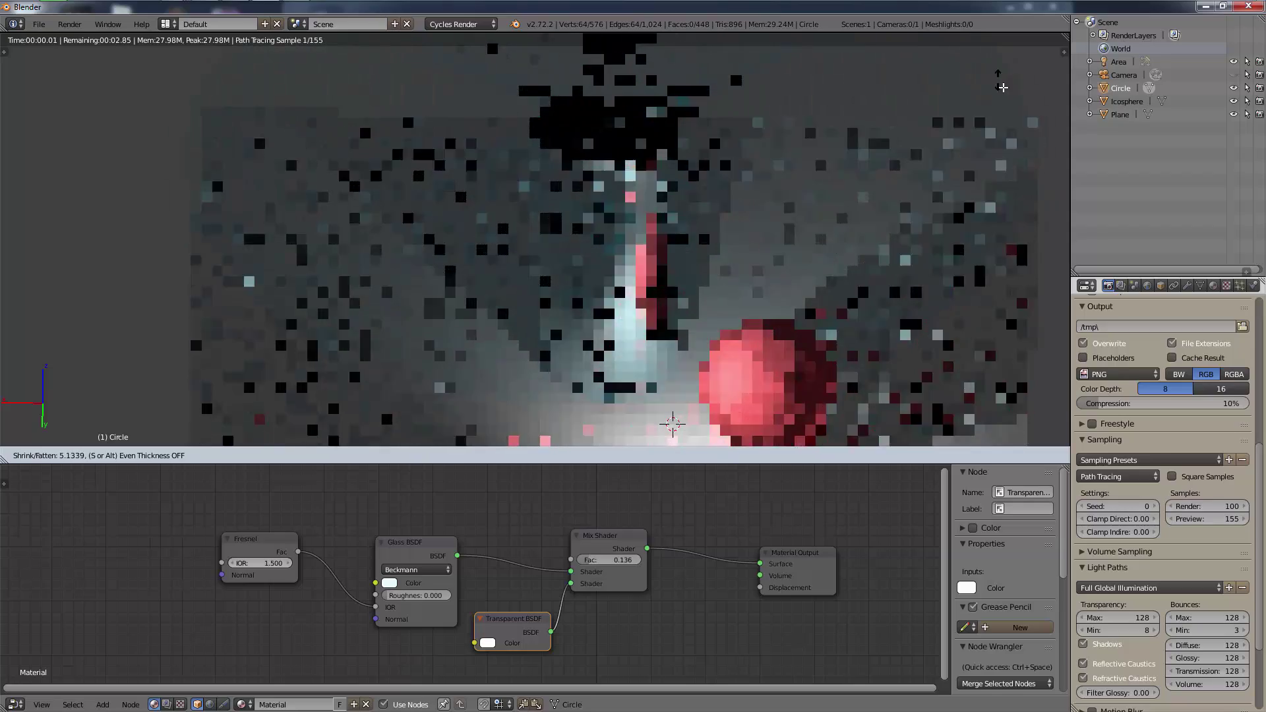
click(937, 461)
scroll(554, 229, down, 3)
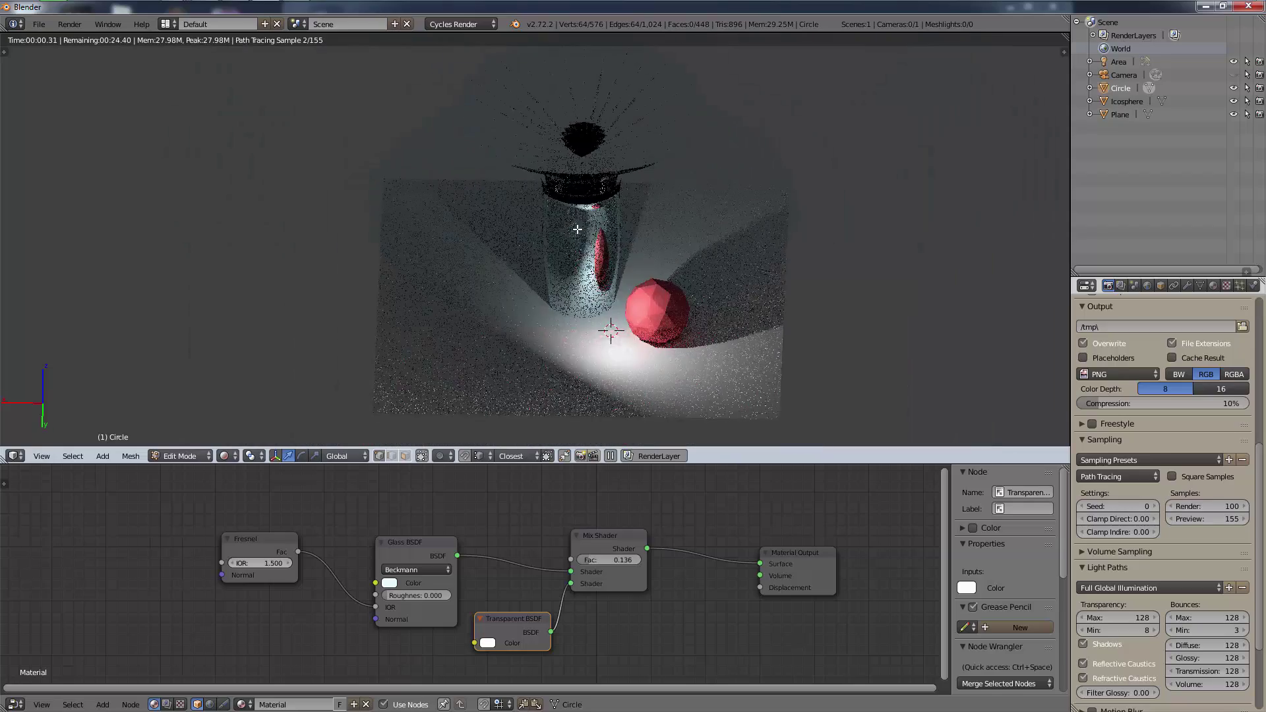
middle_drag(554, 229, 630, 253)
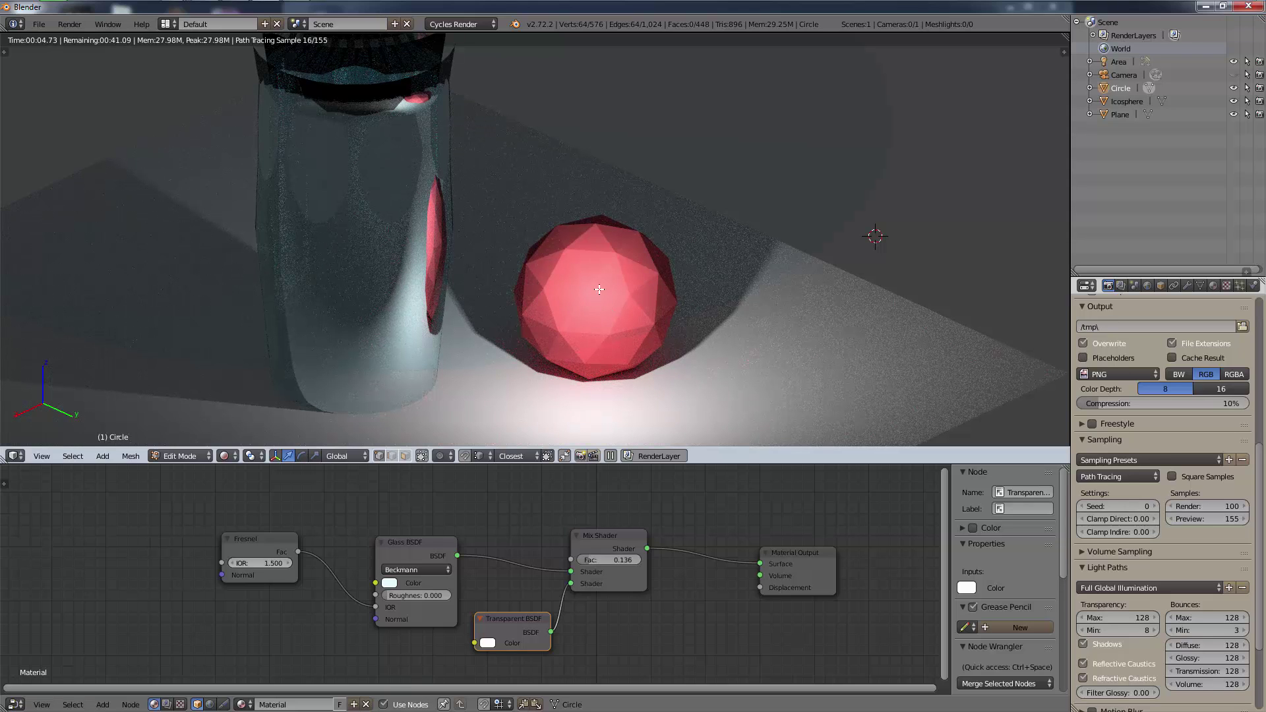
- Orbit low and close around the red sphere and glass vase in rendered view
middle_drag(599, 288, 605, 319)
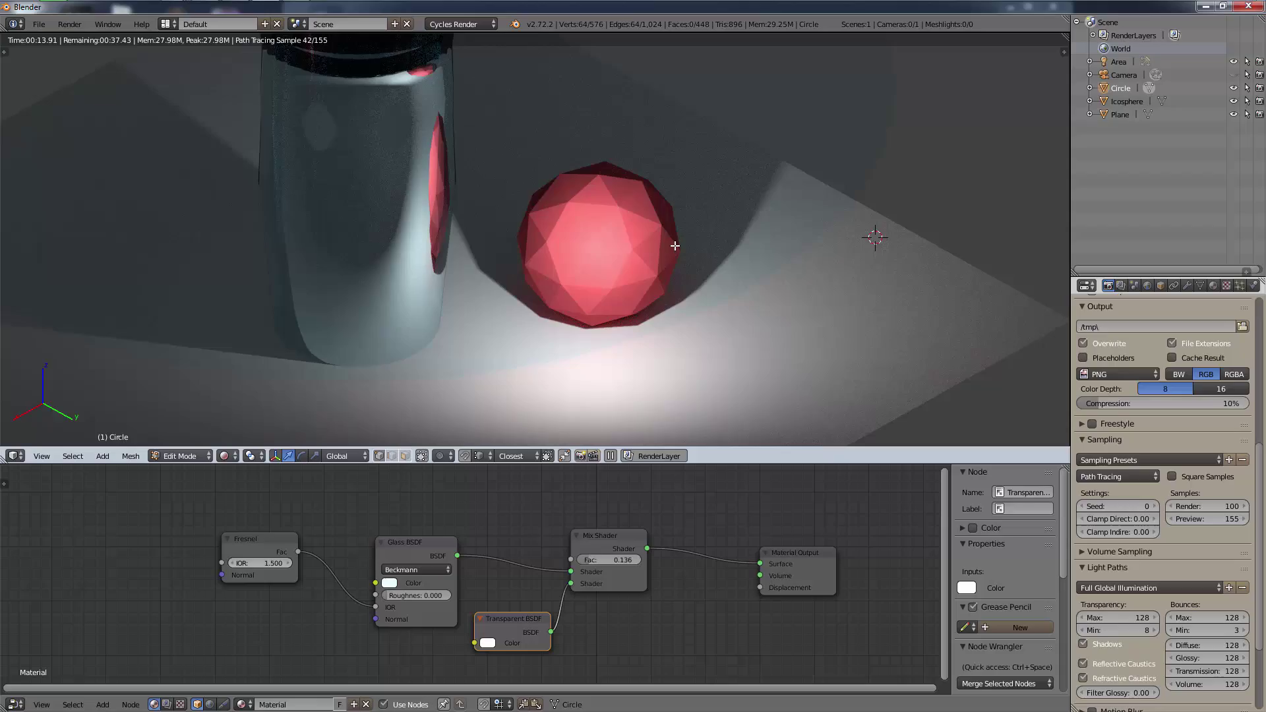
middle_drag(680, 259, 676, 365)
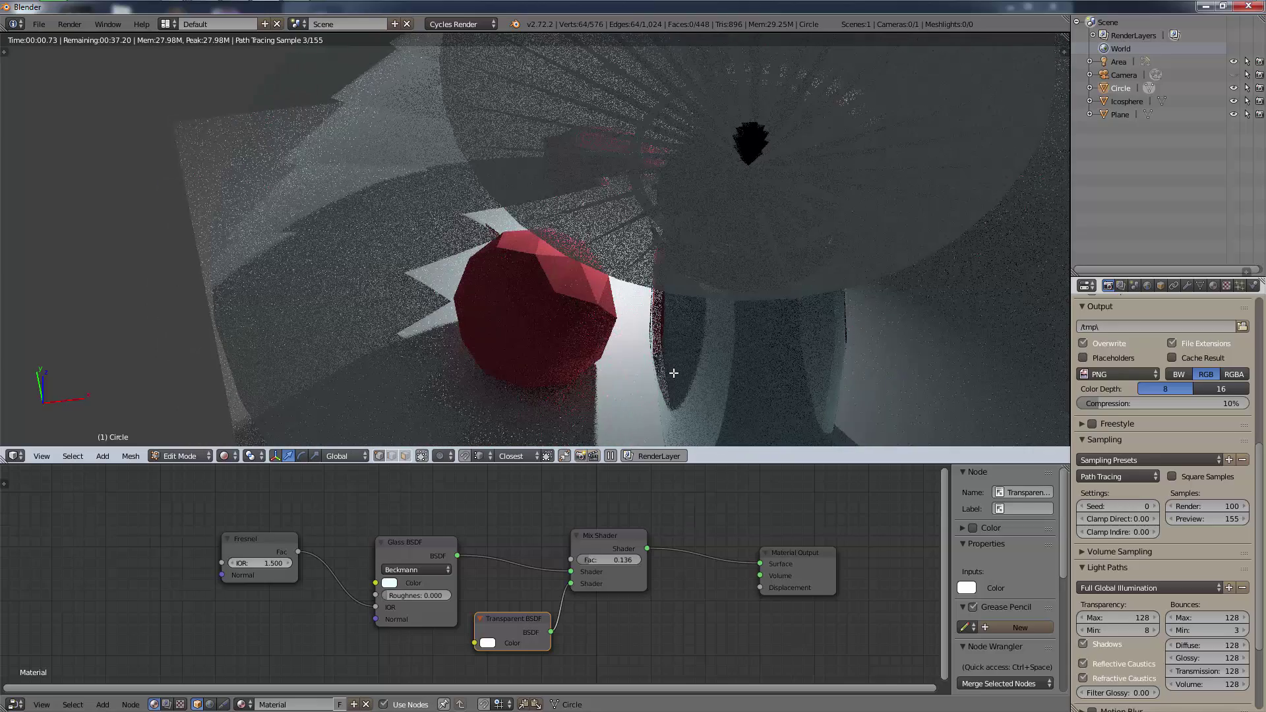
middle_drag(585, 385, 540, 151)
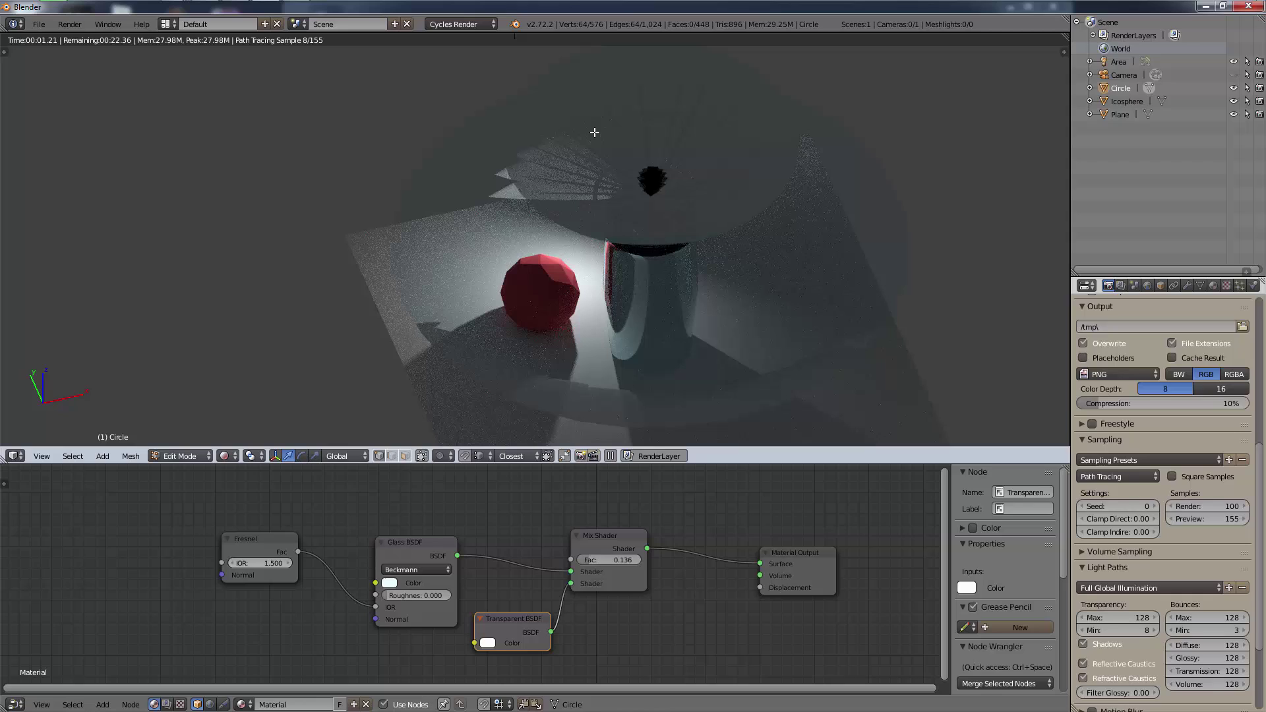